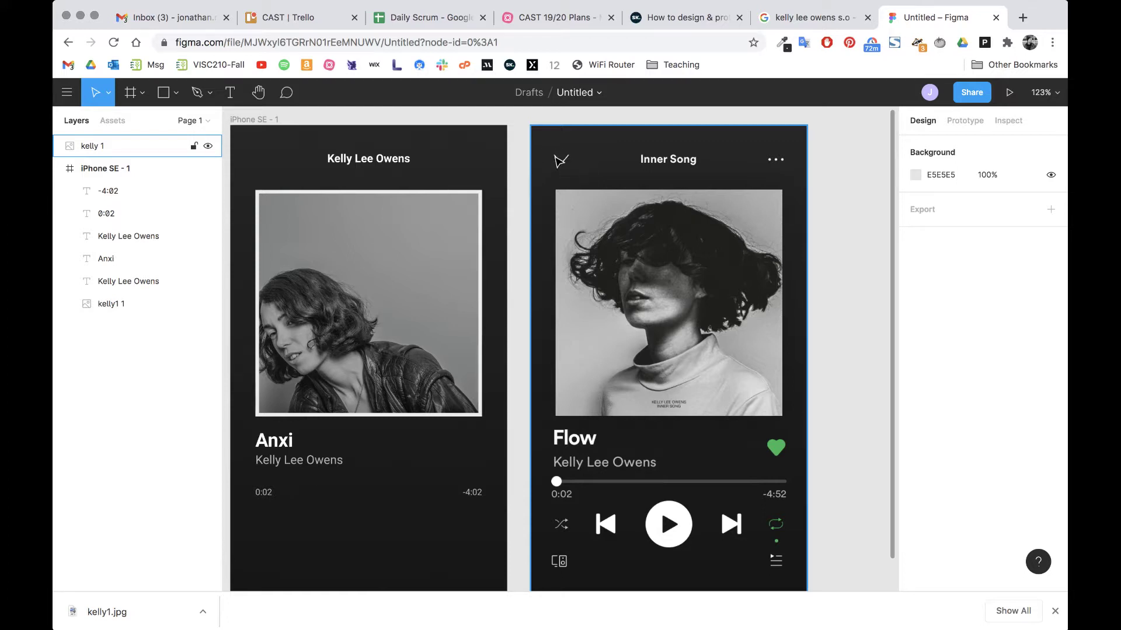
Step: Trace the down chevron on the Inner Song reference screen with the Pen tool as an open path about 16.5 × 9.5
scroll(561, 155, up, 10)
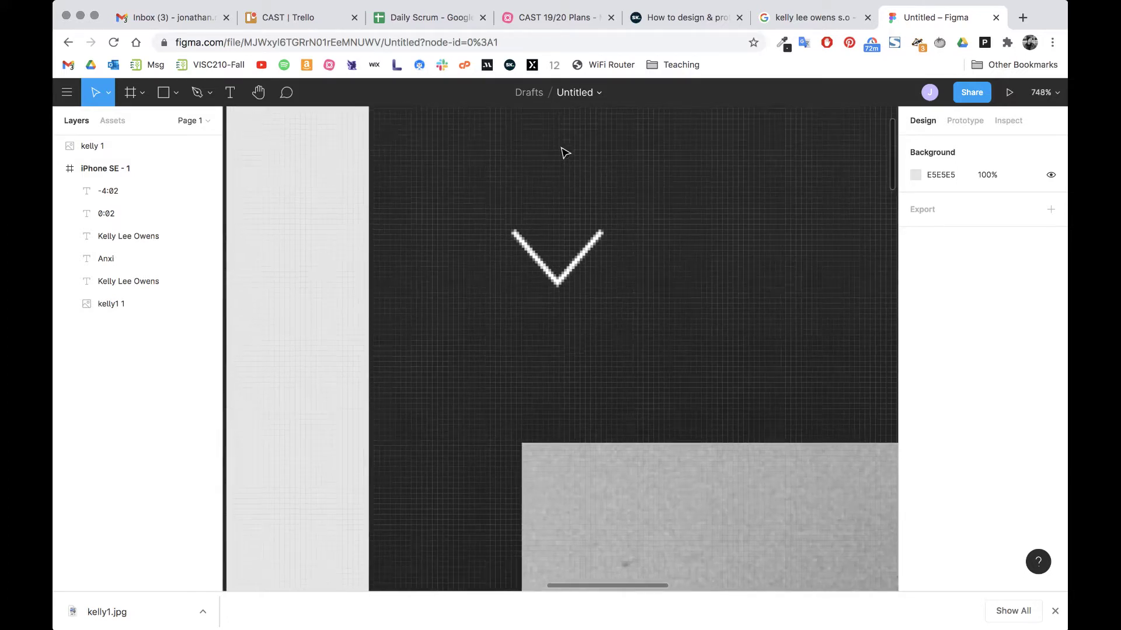
scroll(564, 153, down, 1)
scroll(564, 153, right, 1)
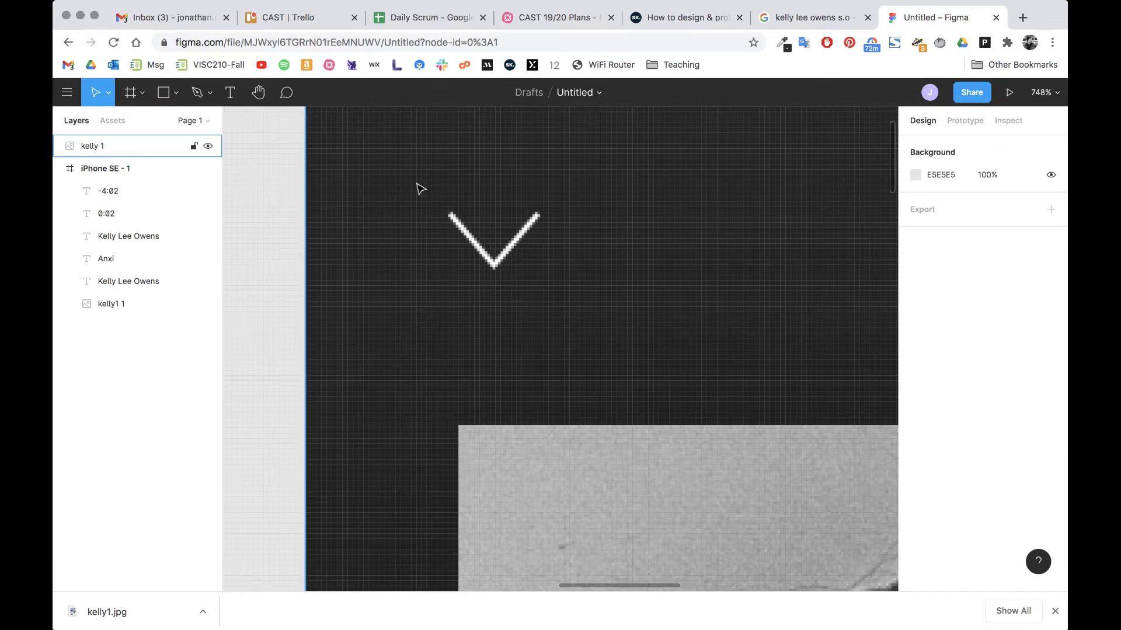
click(197, 94)
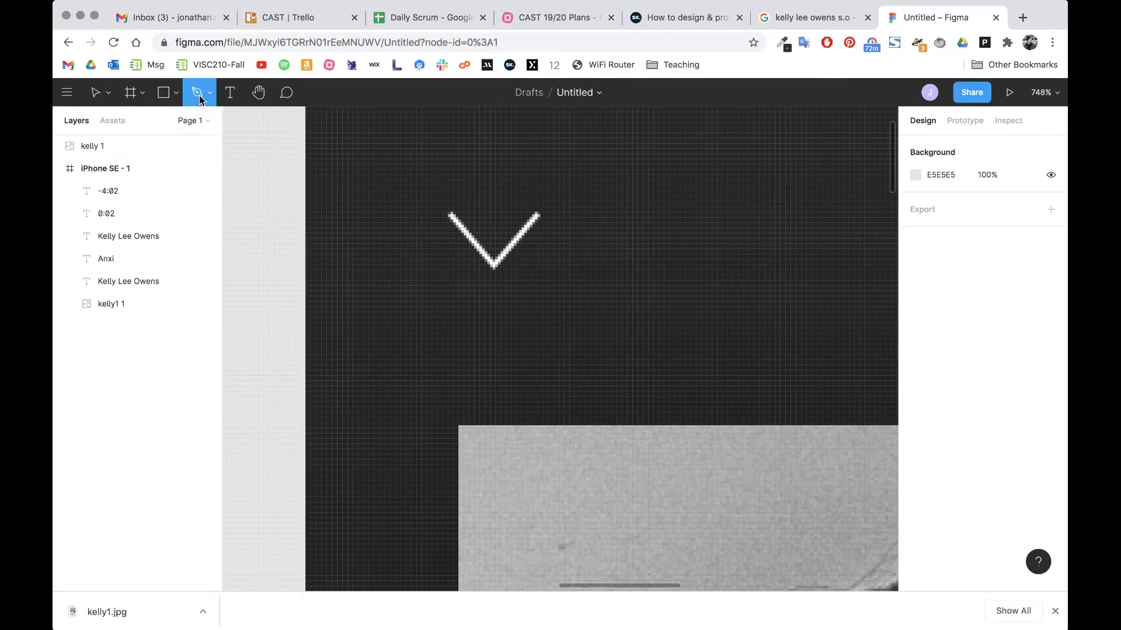
click(451, 216)
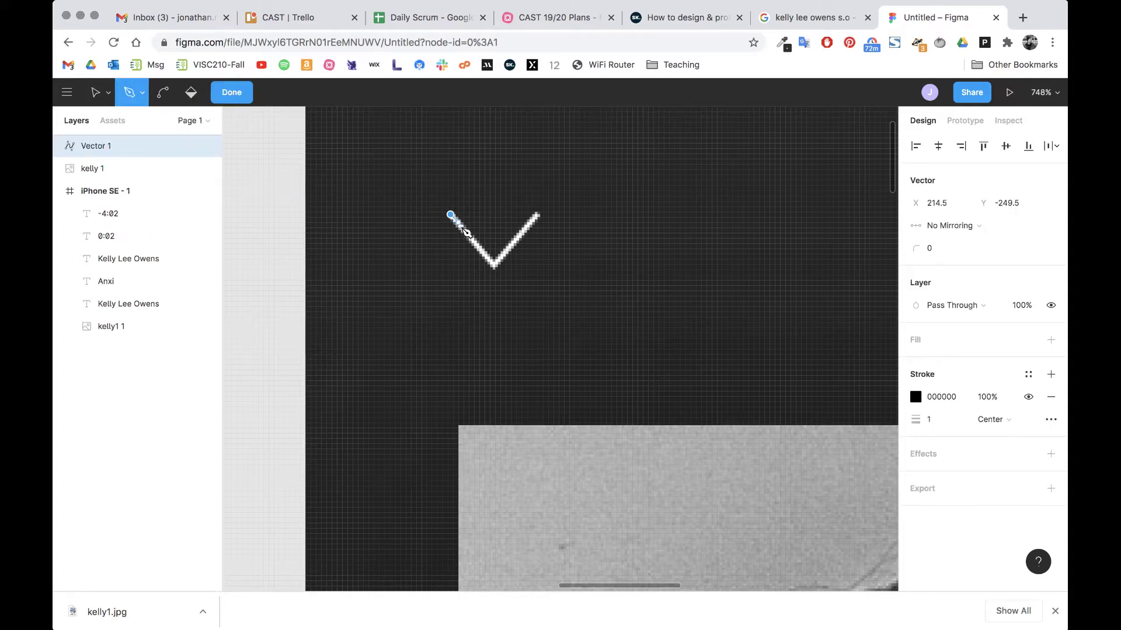
click(493, 266)
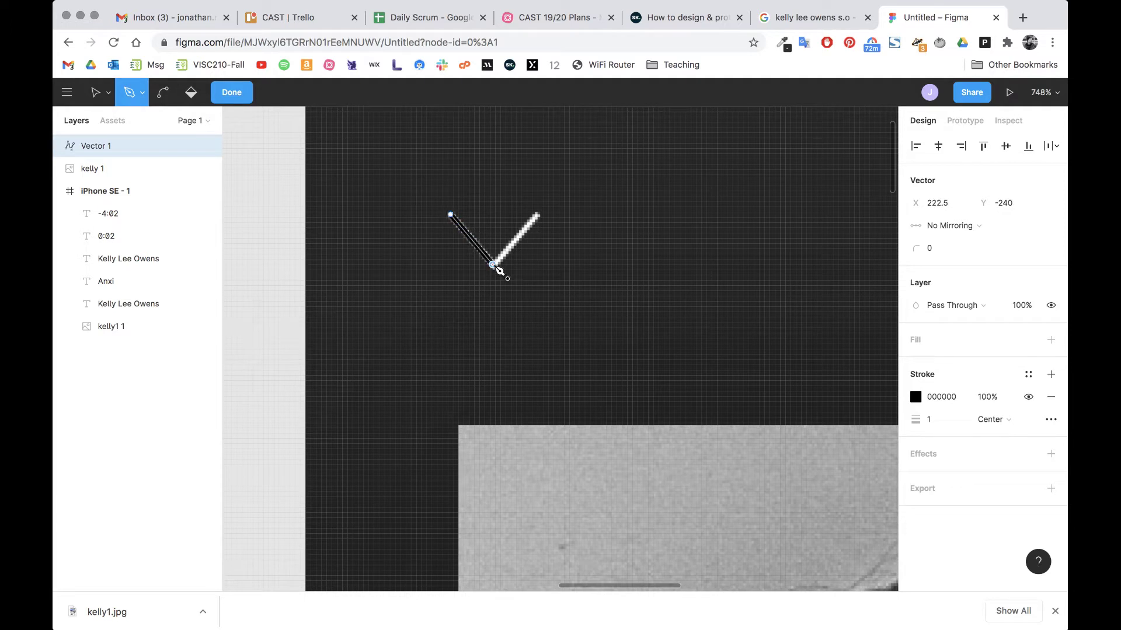
click(537, 215)
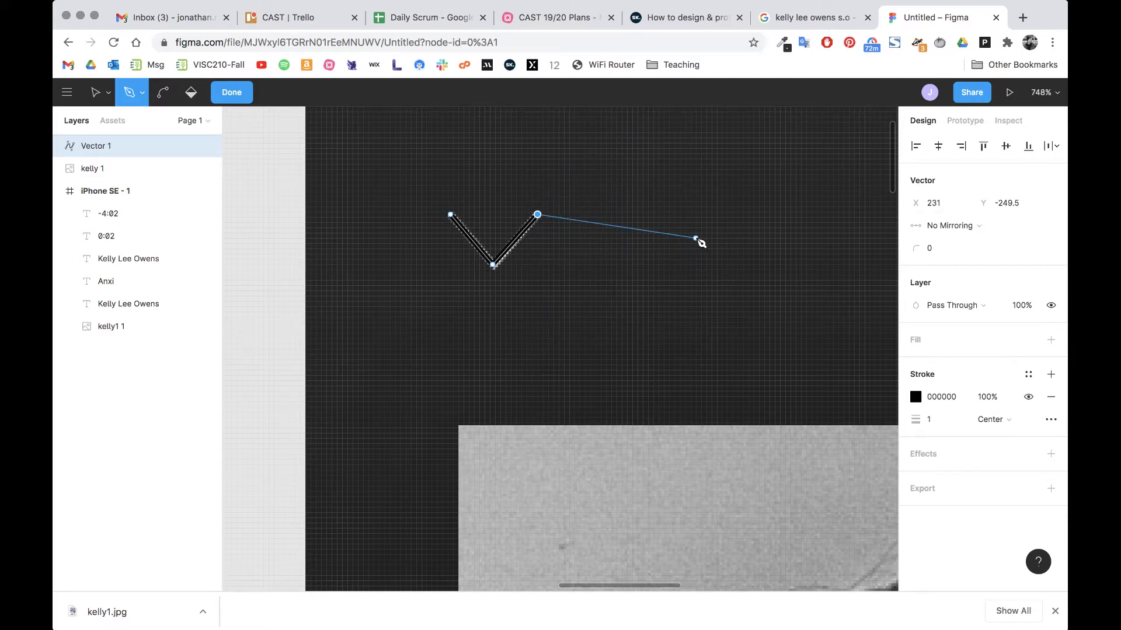
key(Escape)
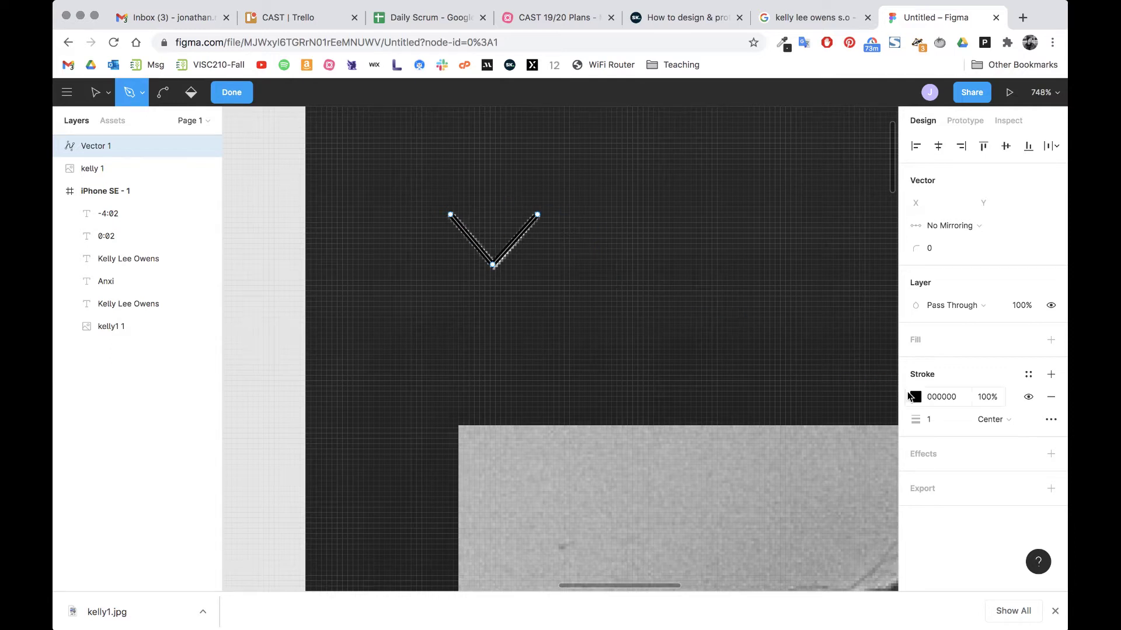
Step: Set the traced chevron's stroke color to white (FFFFFF) from the document colors
click(915, 398)
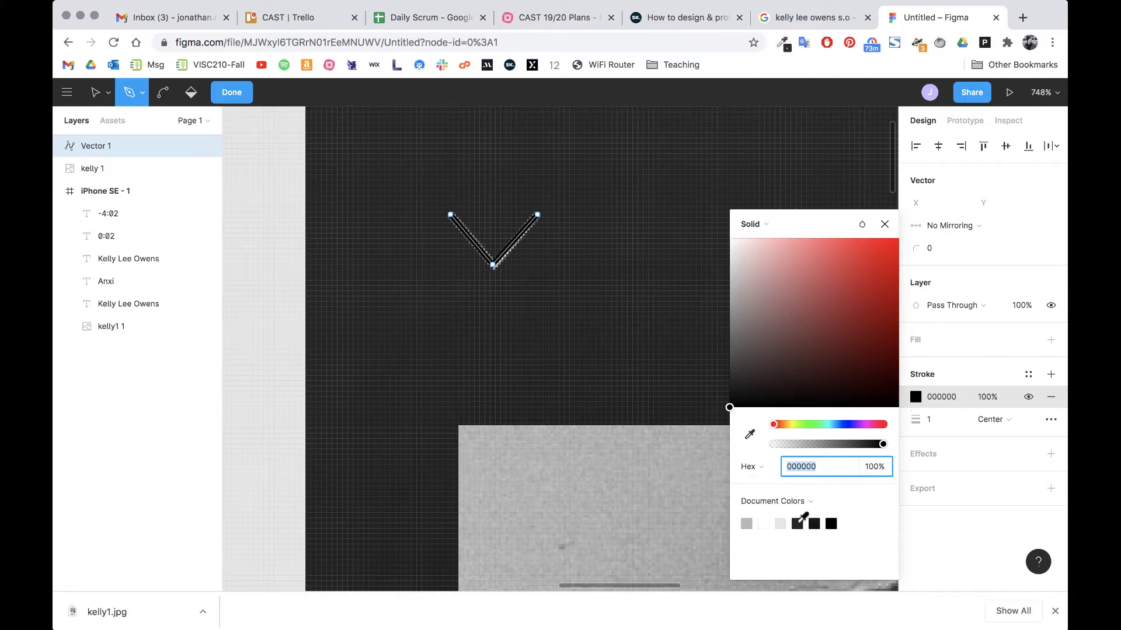
click(765, 523)
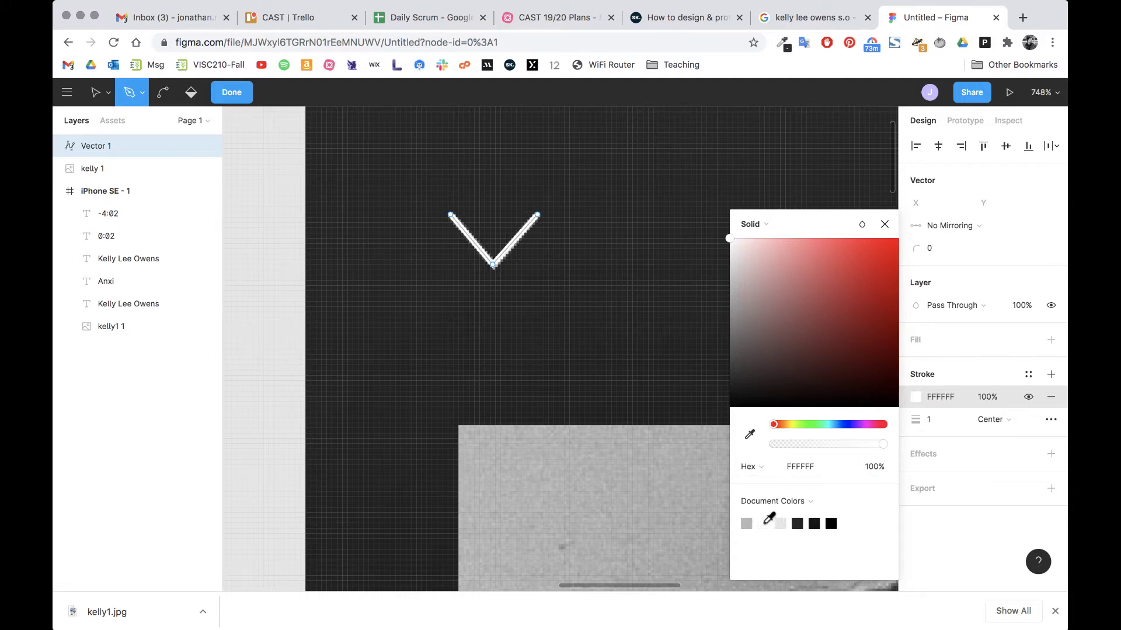
click(884, 225)
Step: Try raising the chevron's upper-right anchor point straight up with the Move tool, and undo the move
scroll(680, 314, down, 10)
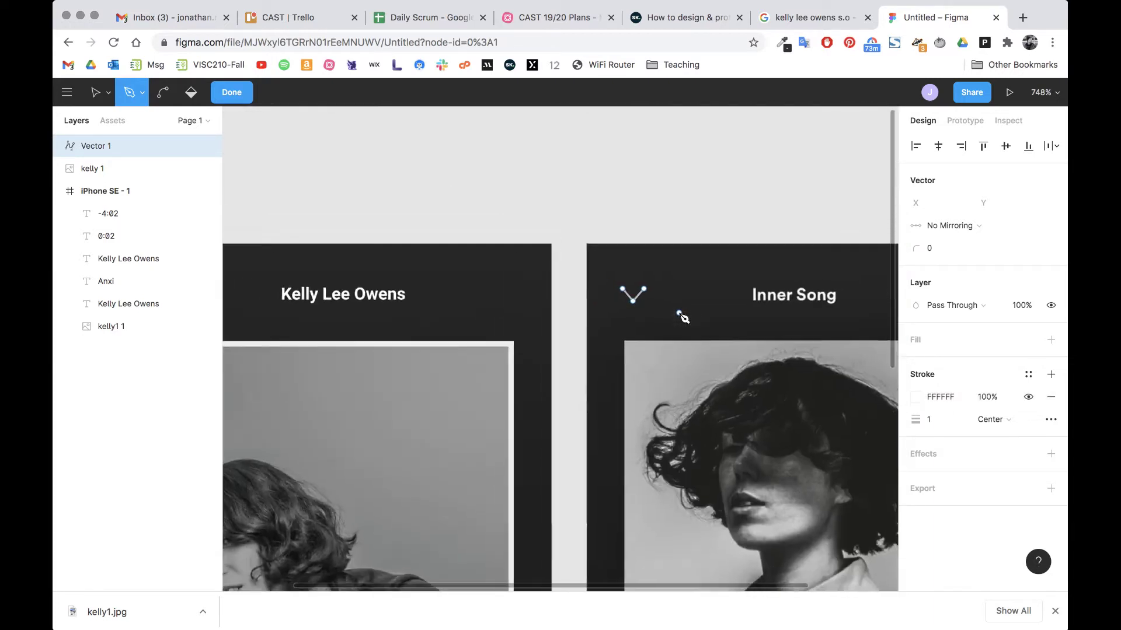
scroll(680, 315, up, 5)
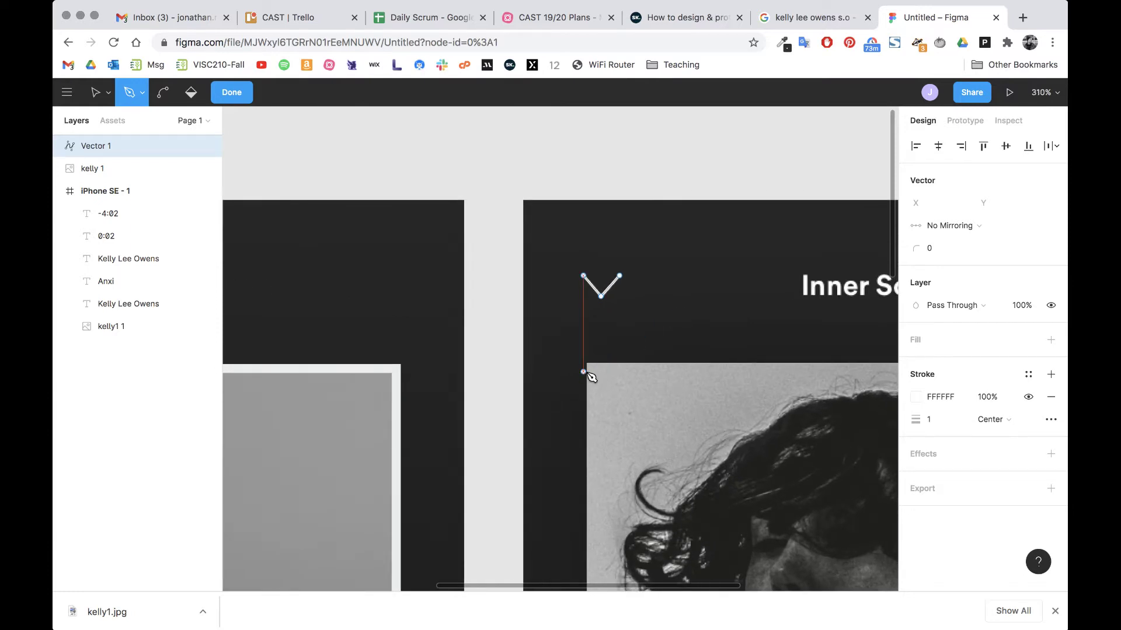
scroll(591, 396, left, 5)
scroll(589, 395, down, 5)
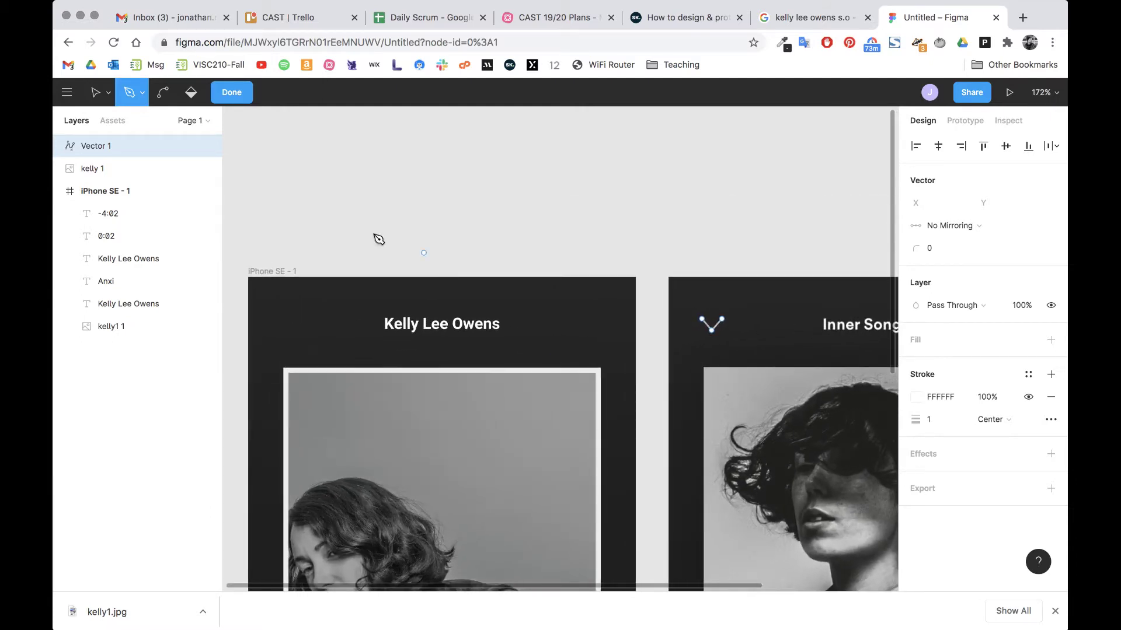
click(108, 93)
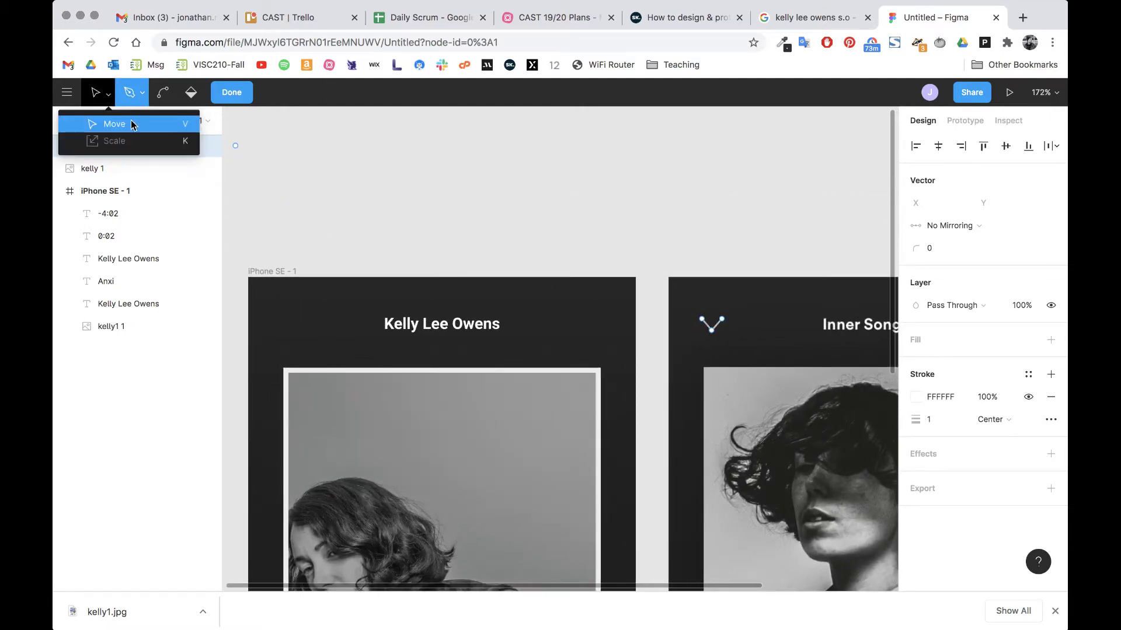
click(132, 124)
click(702, 319)
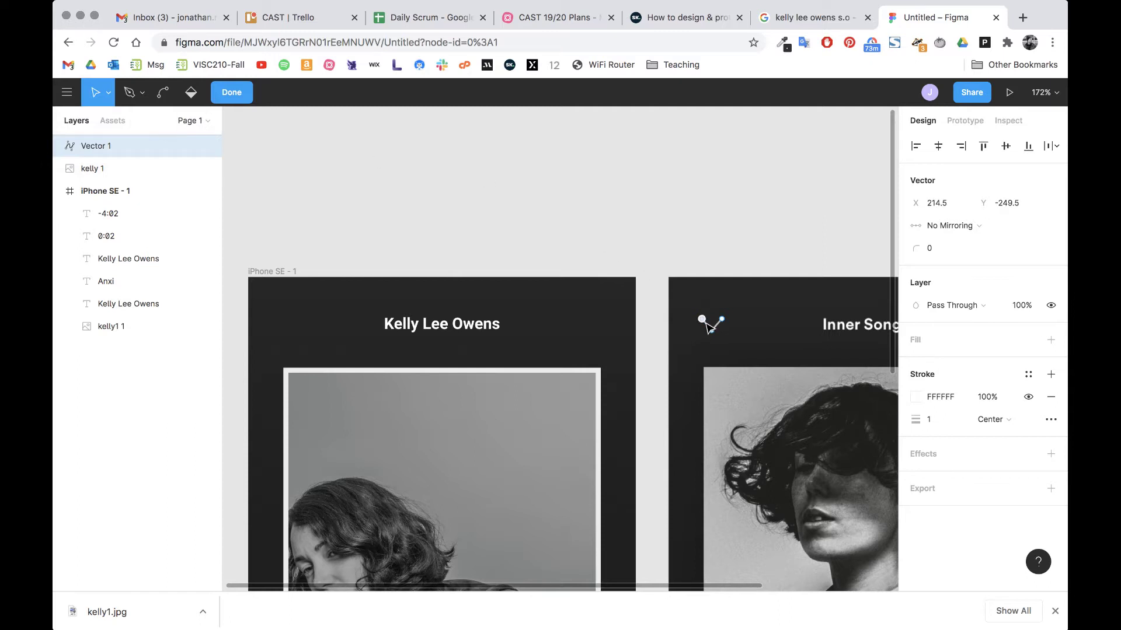
scroll(717, 332, up, 10)
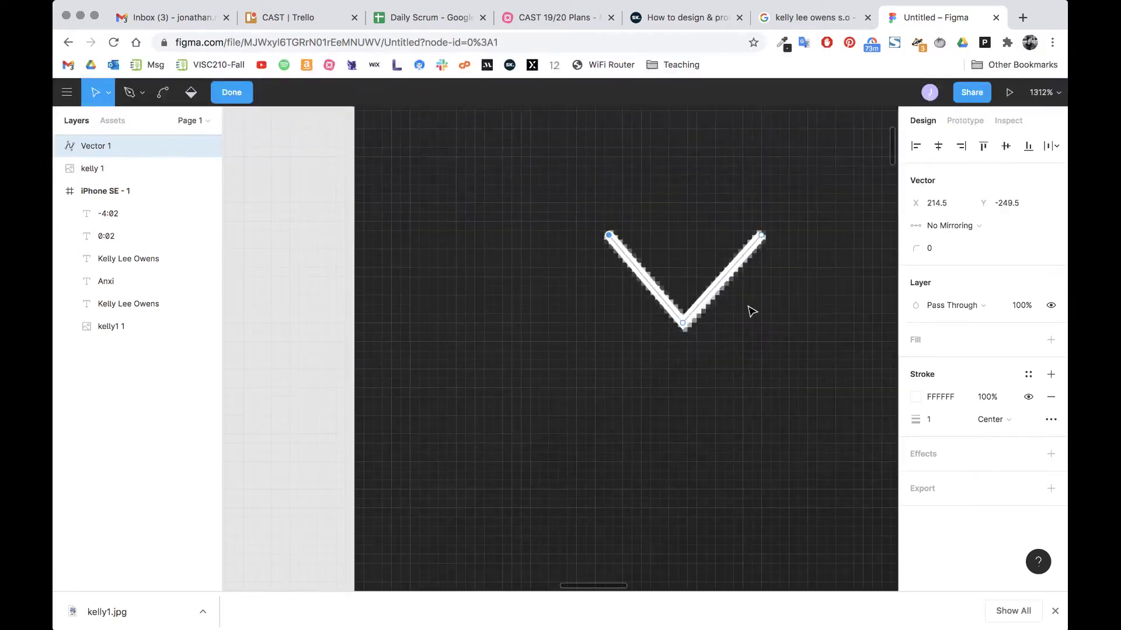
drag(766, 239, 764, 166)
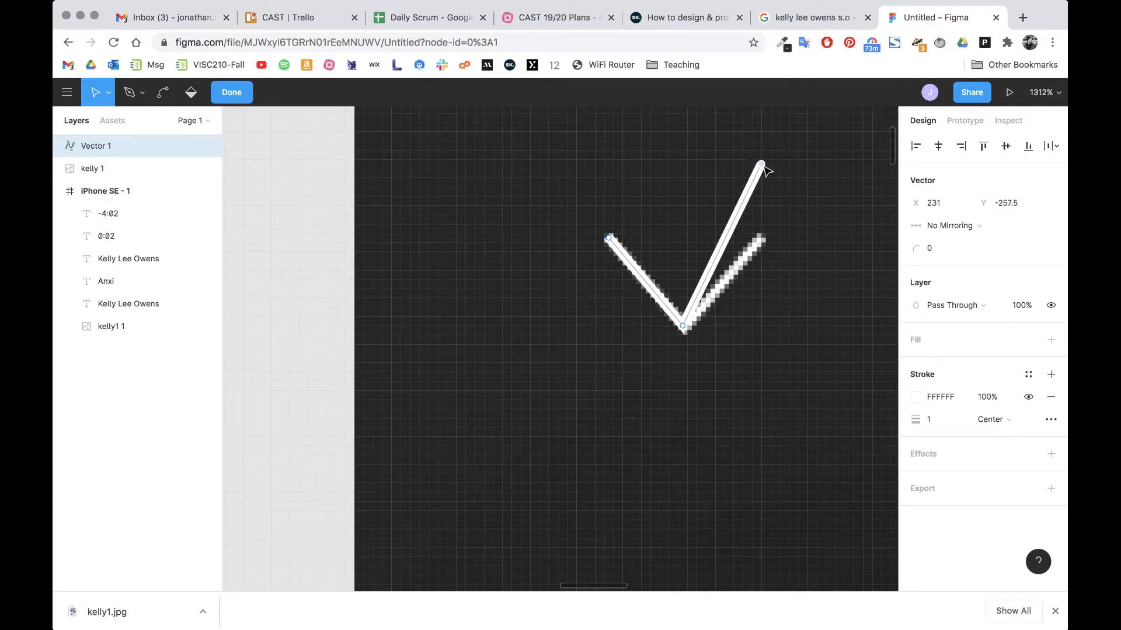
key(super+z)
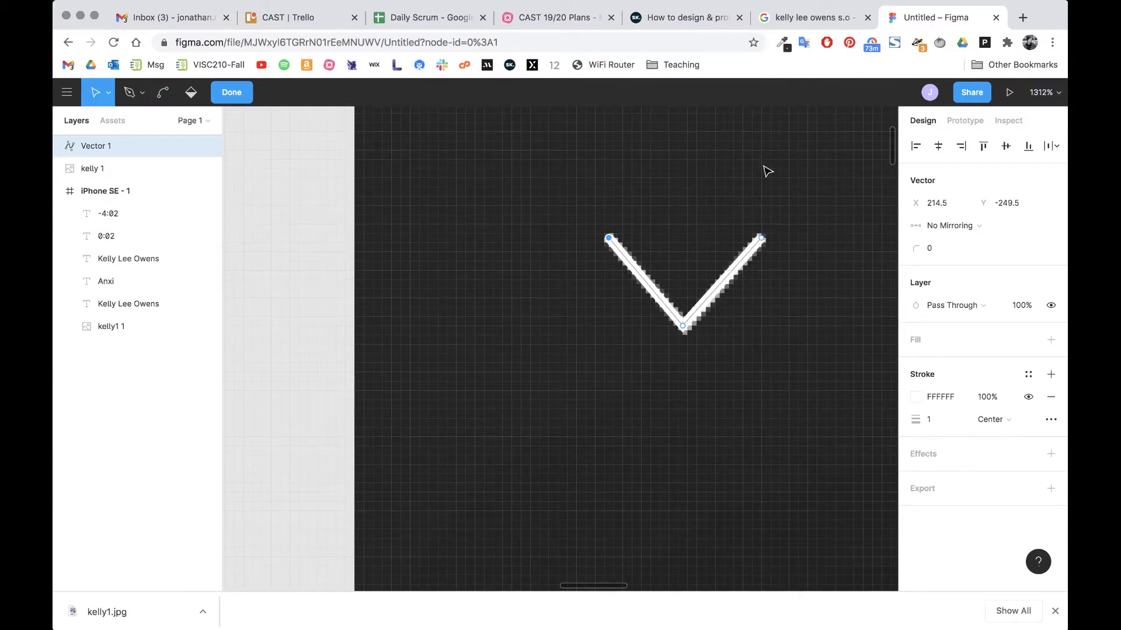
Step: Finish editing the chevron path and duplicate it into the iPhone SE - 1 frame beside the Kelly Lee Owens title, at X 29, Y 34.5
key(Escape)
key(Escape)
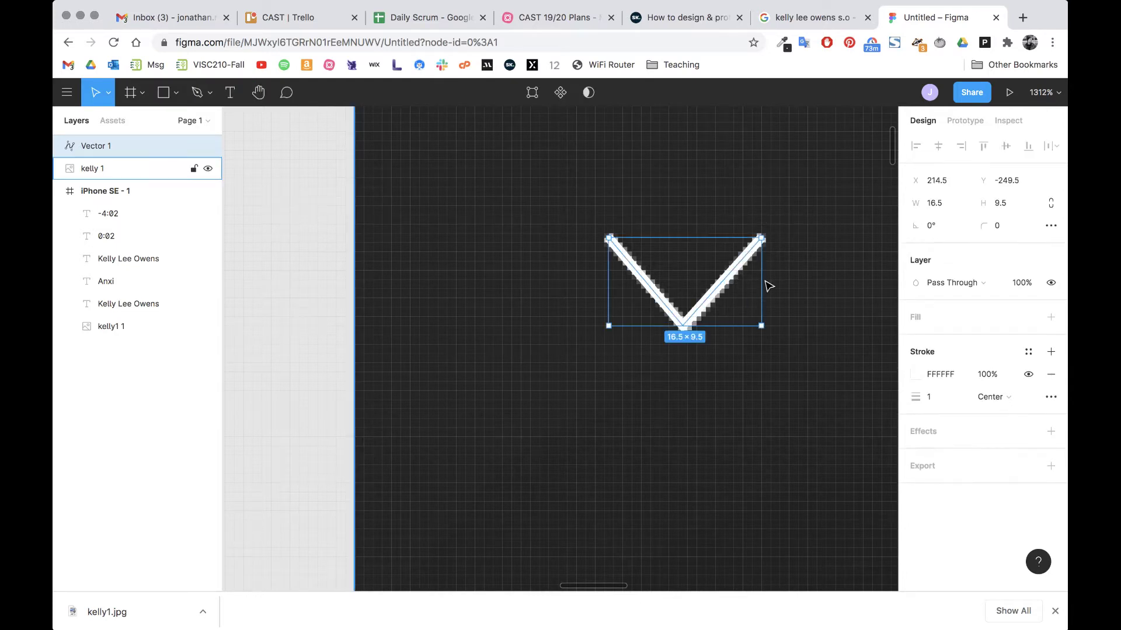
scroll(737, 360, down, 10)
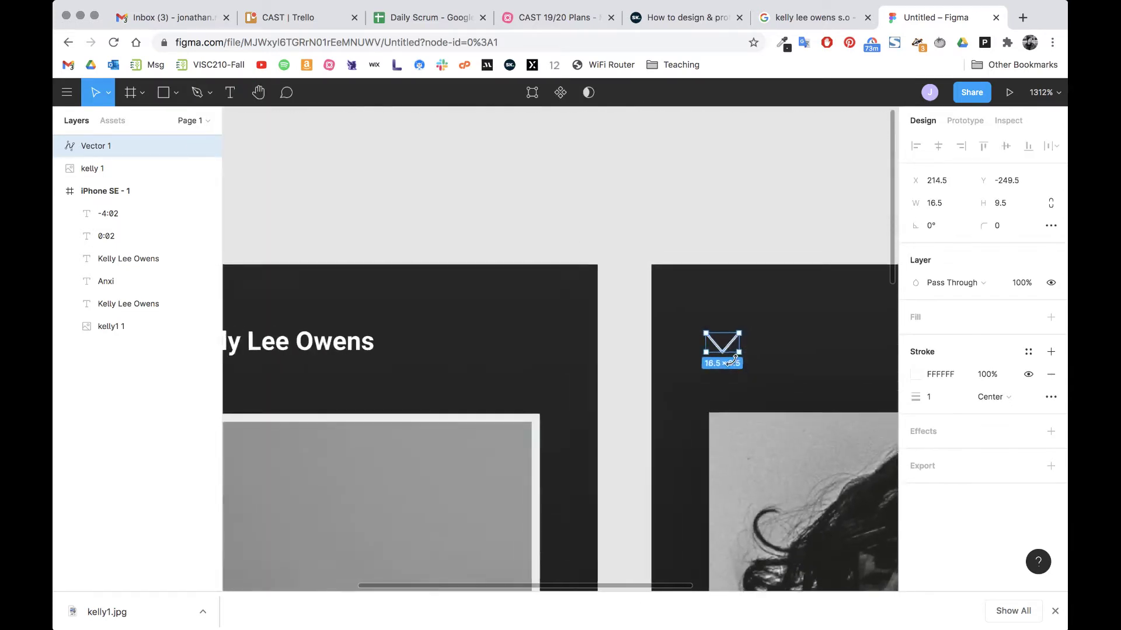
scroll(736, 366, left, 3)
scroll(735, 366, right, 3)
scroll(737, 368, down, 5)
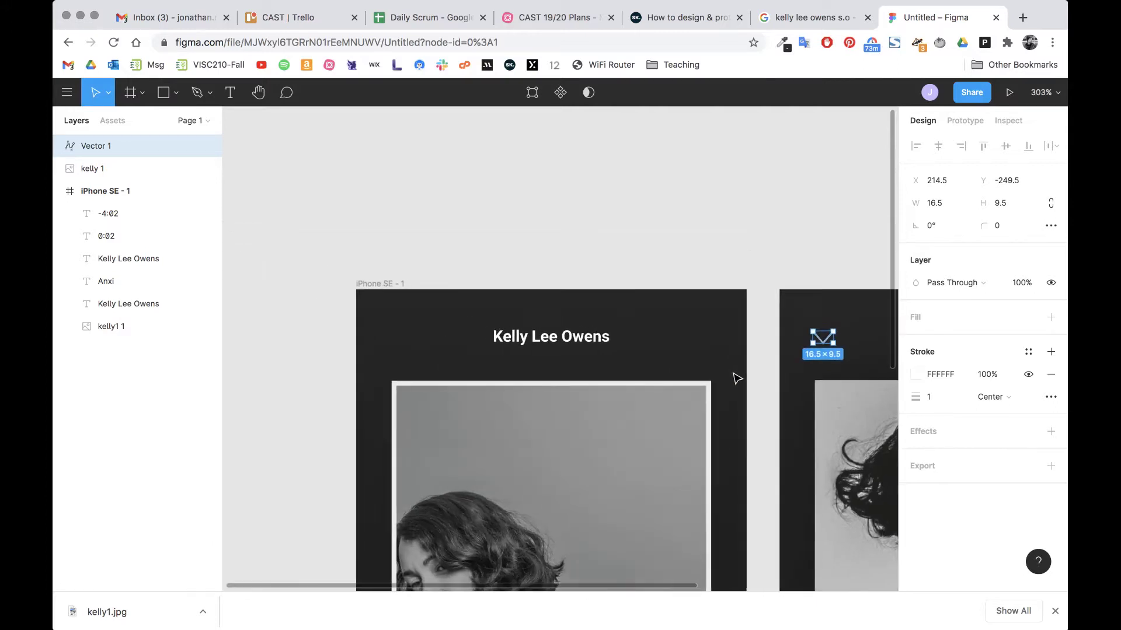
drag(824, 345, 411, 345)
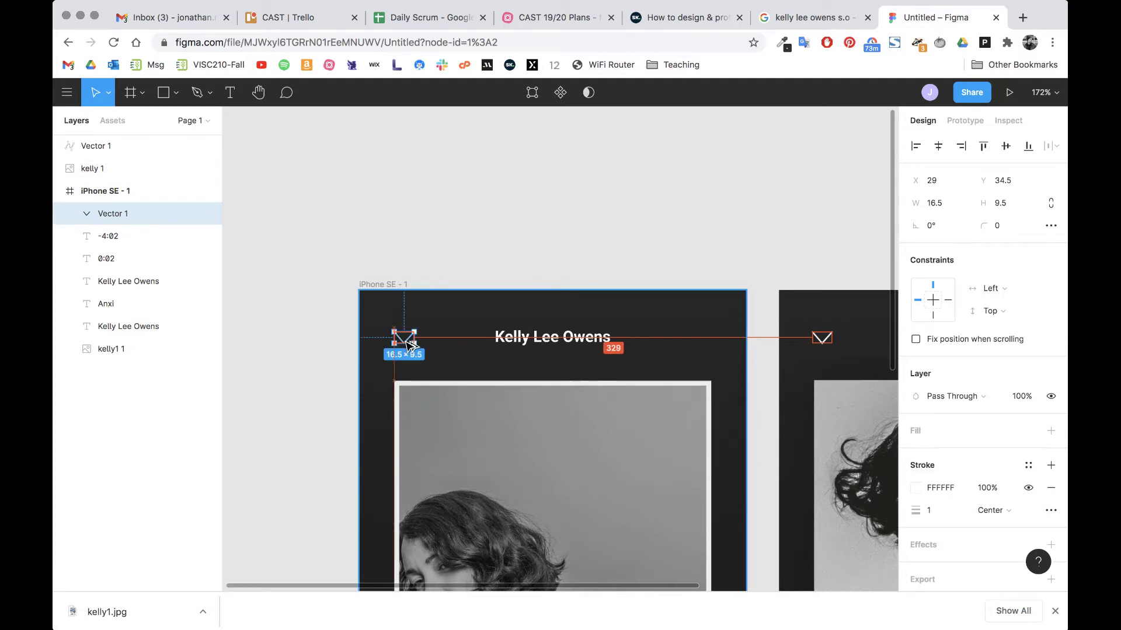
click(560, 253)
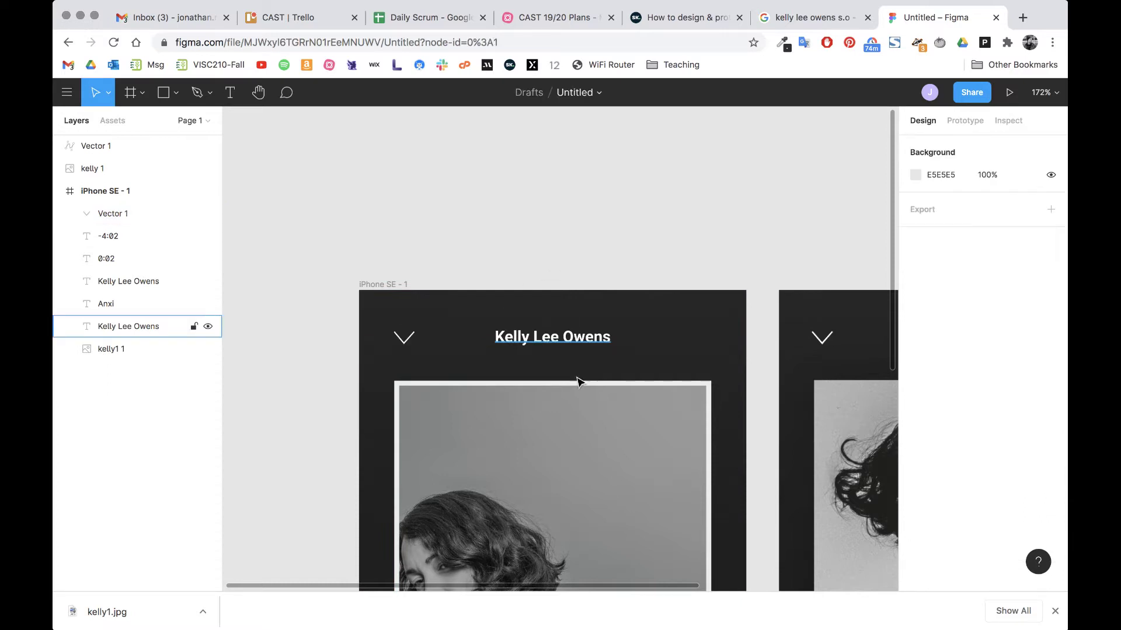
Step: Draw a 3 × 3 circle with the Ellipse tool over the first of the three menu dots on the Inner Song reference screen
scroll(596, 439, down, 4)
scroll(596, 439, right, 3)
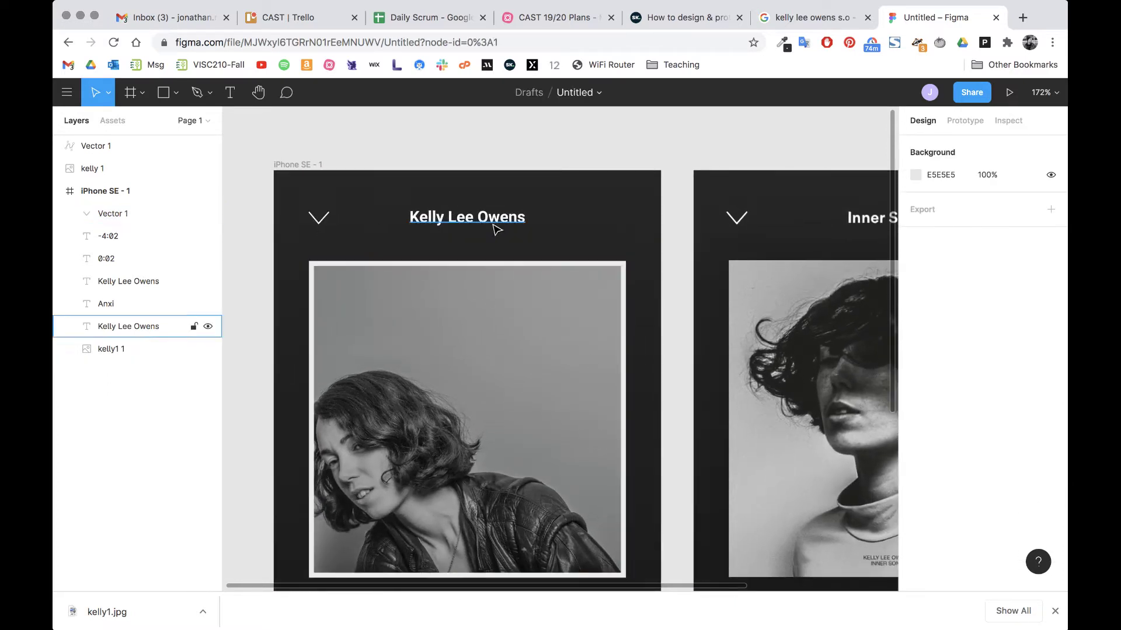
scroll(569, 259, right, 10)
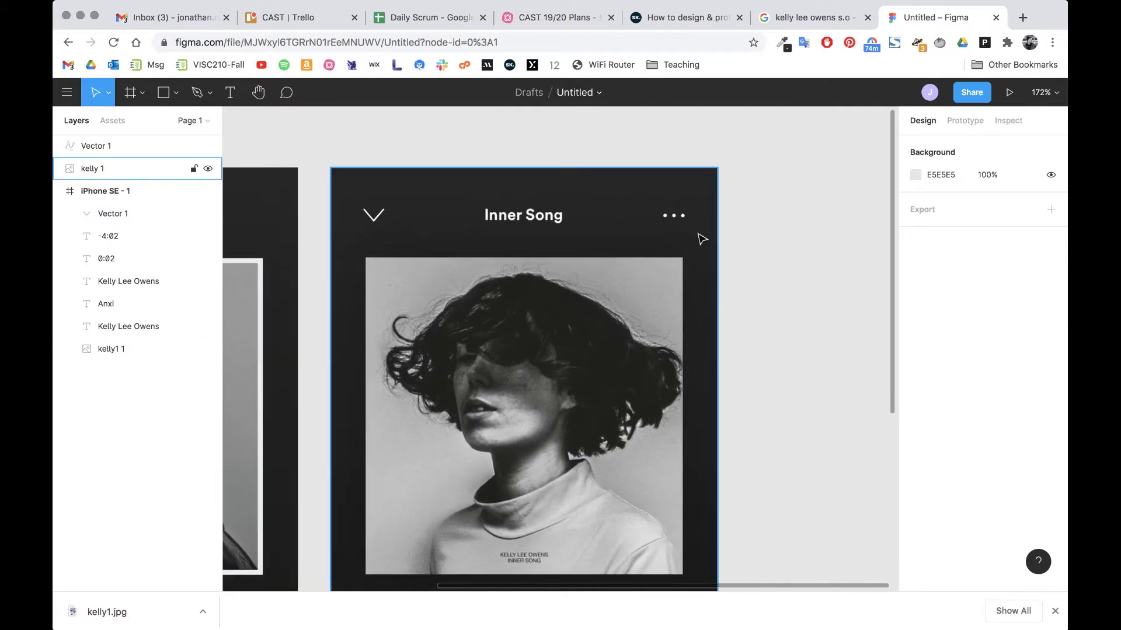
scroll(681, 220, up, 10)
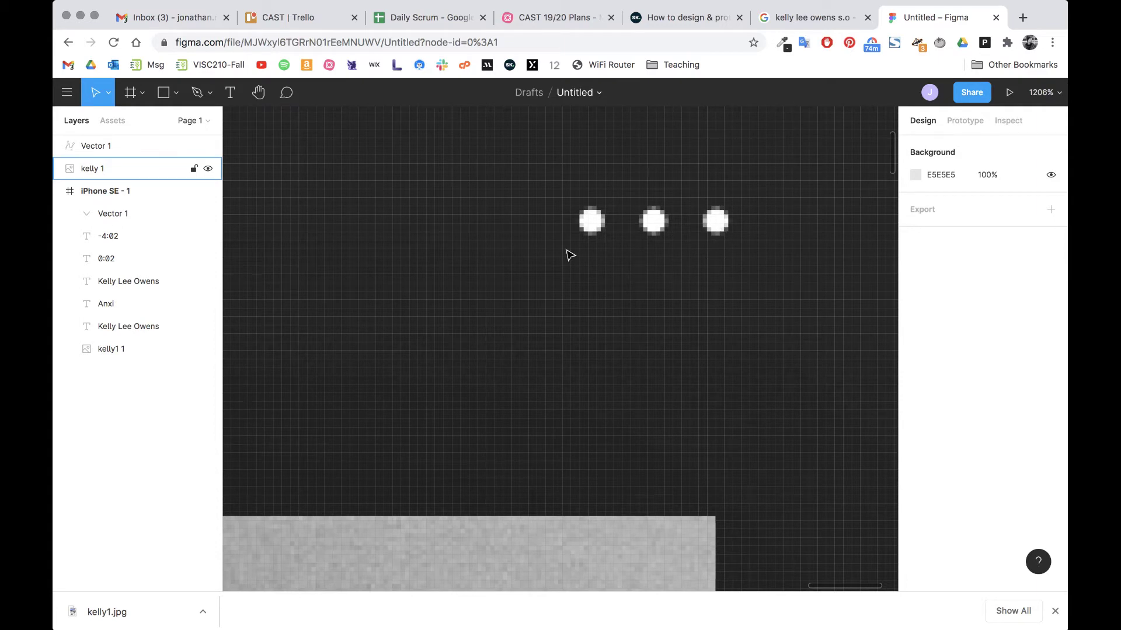
click(178, 95)
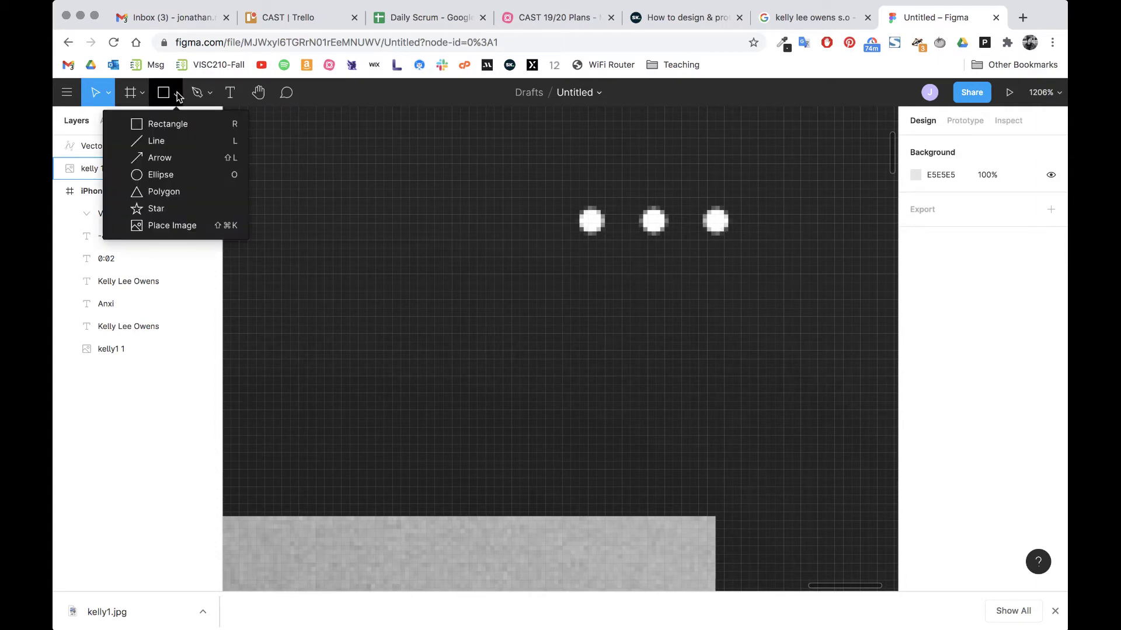
click(176, 174)
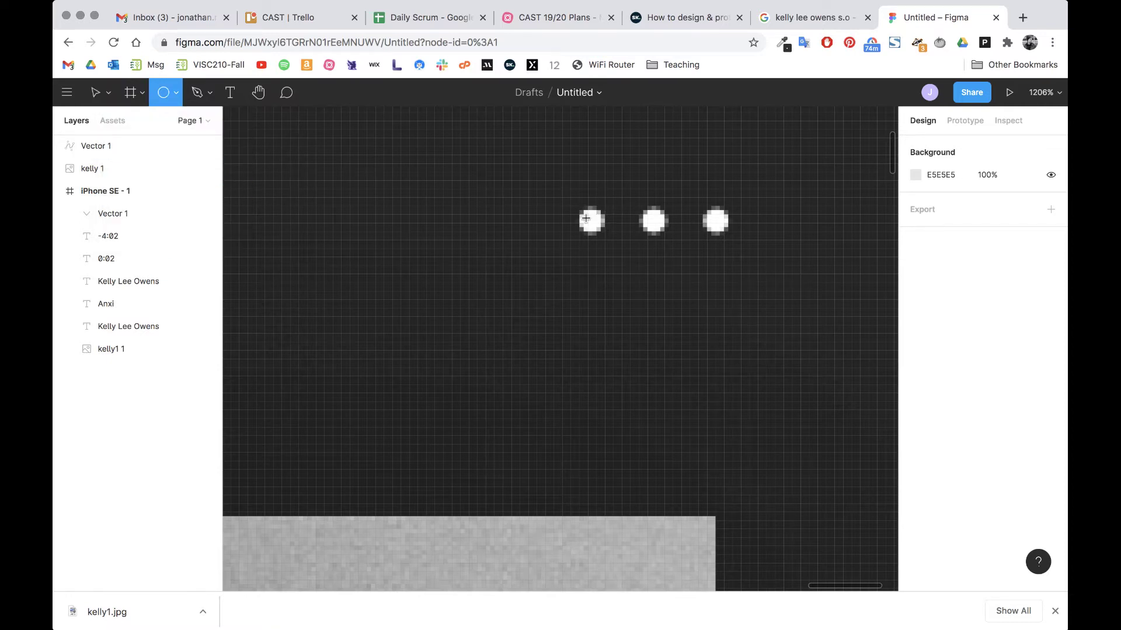
drag(586, 218, 602, 233)
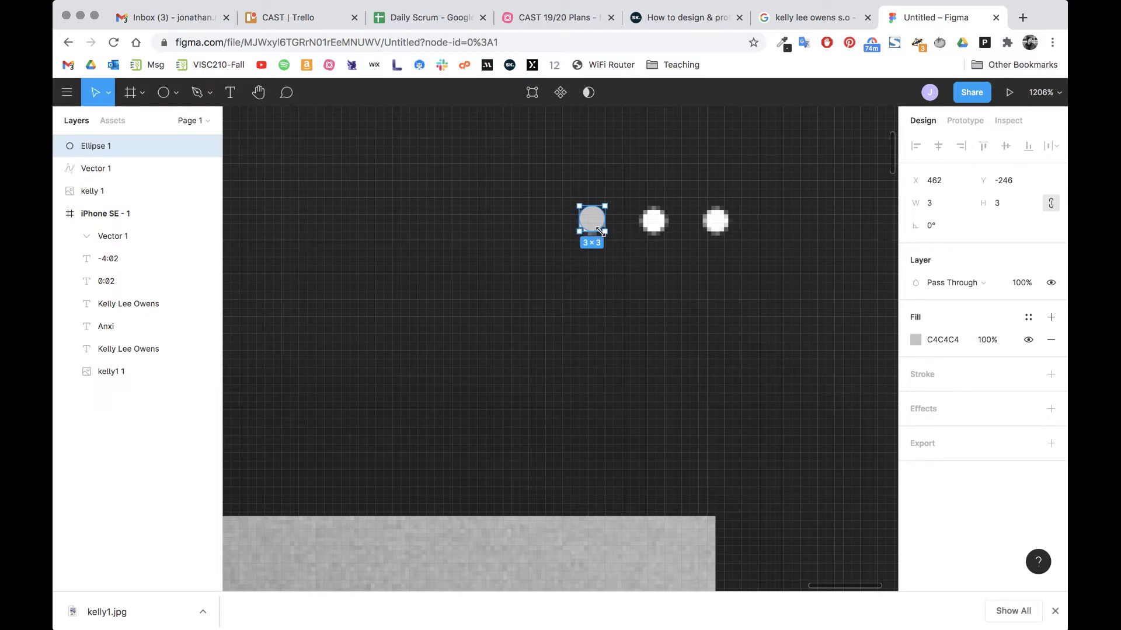
Step: Set the small circle's fill color to white (FFFFFF) from the document colors
click(915, 341)
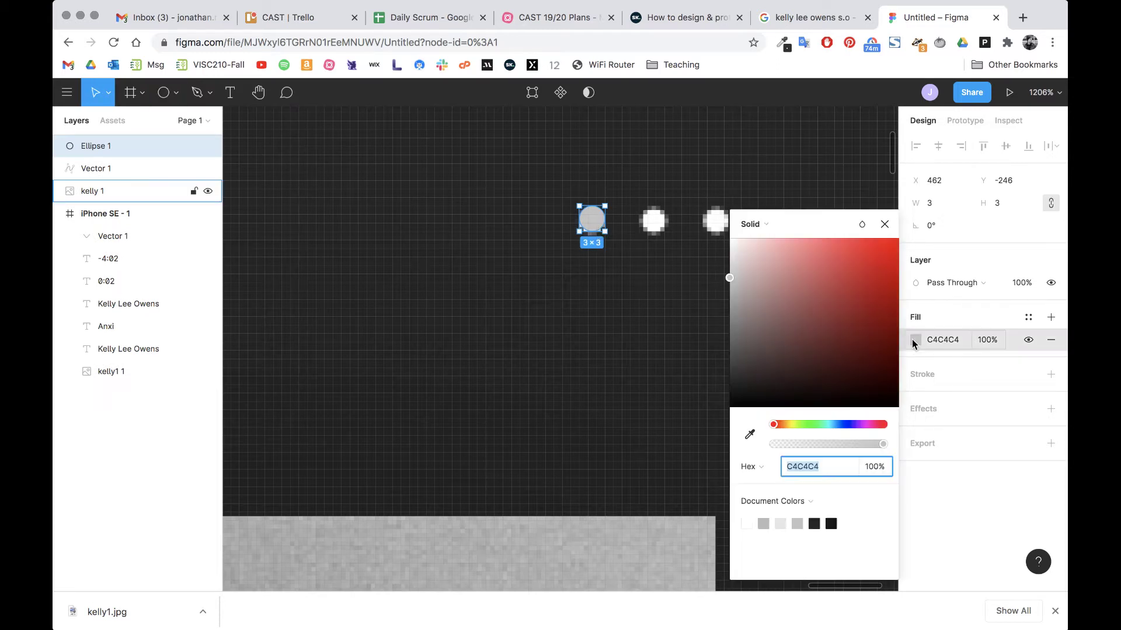
click(751, 523)
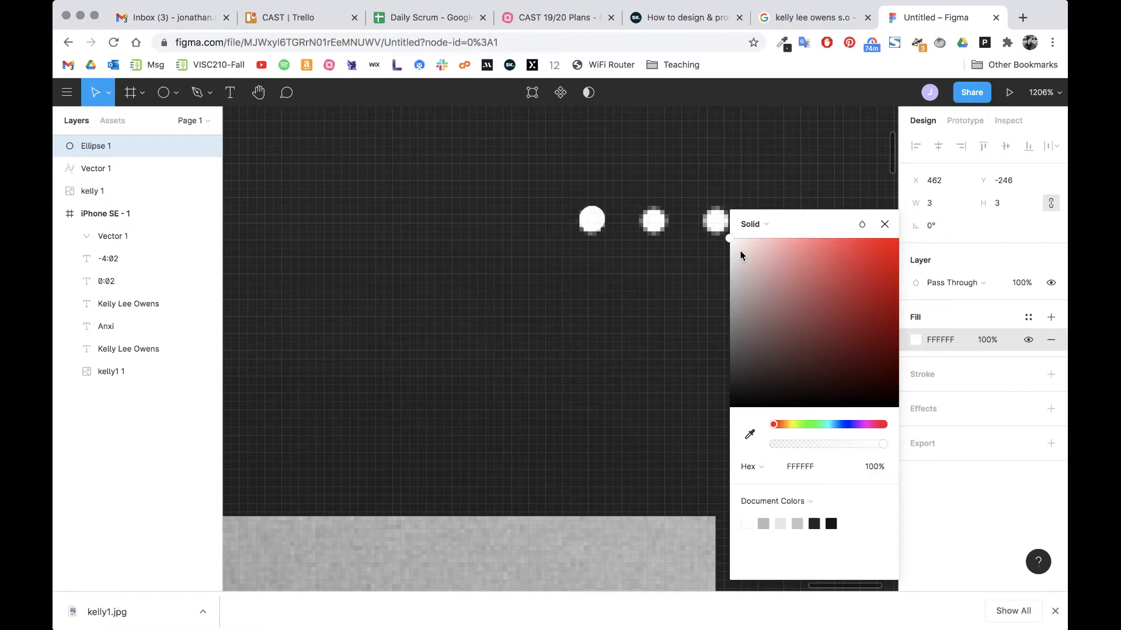
click(645, 205)
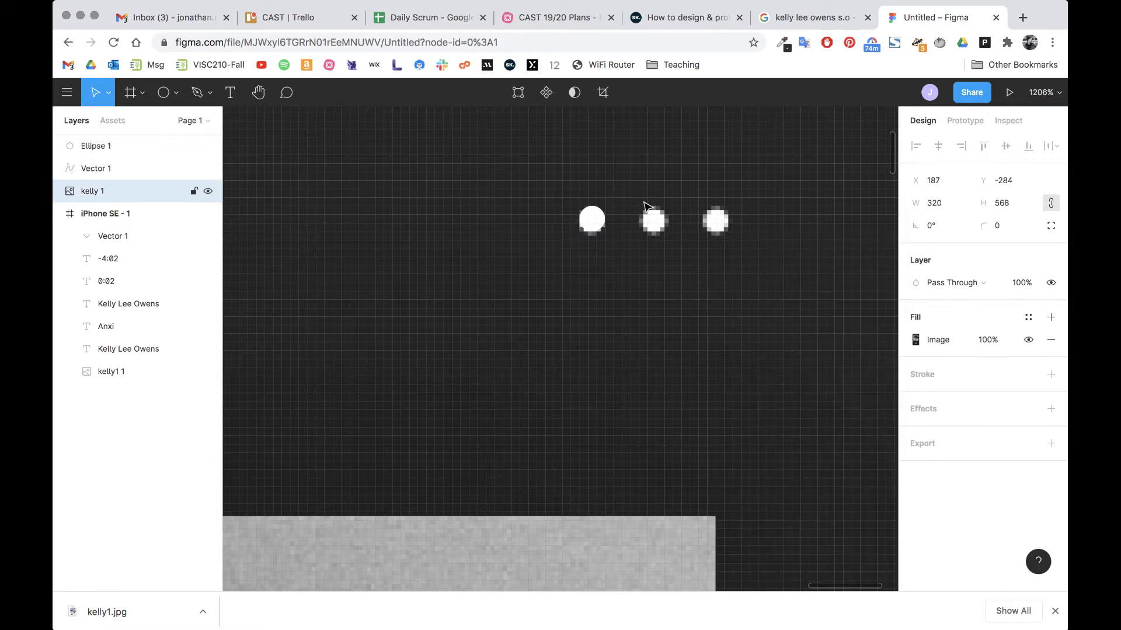
Step: Duplicate the white circle over the second and third menu dots, with the last copy at X 476, Y -246
scroll(684, 249, up, 3)
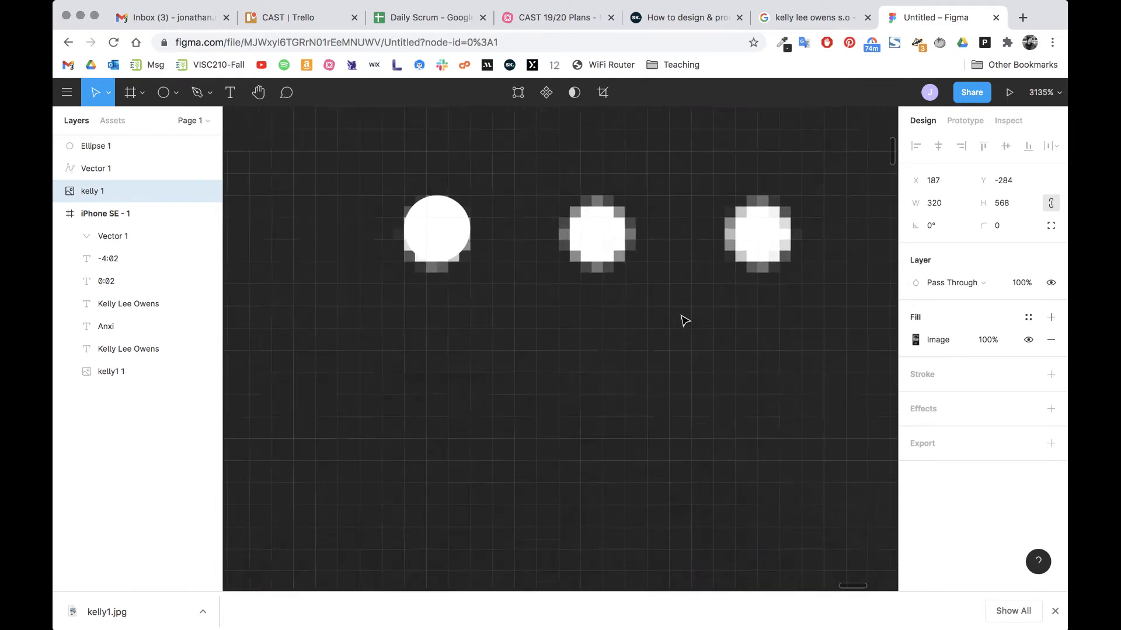
scroll(683, 318, up, 3)
scroll(684, 319, right, 2)
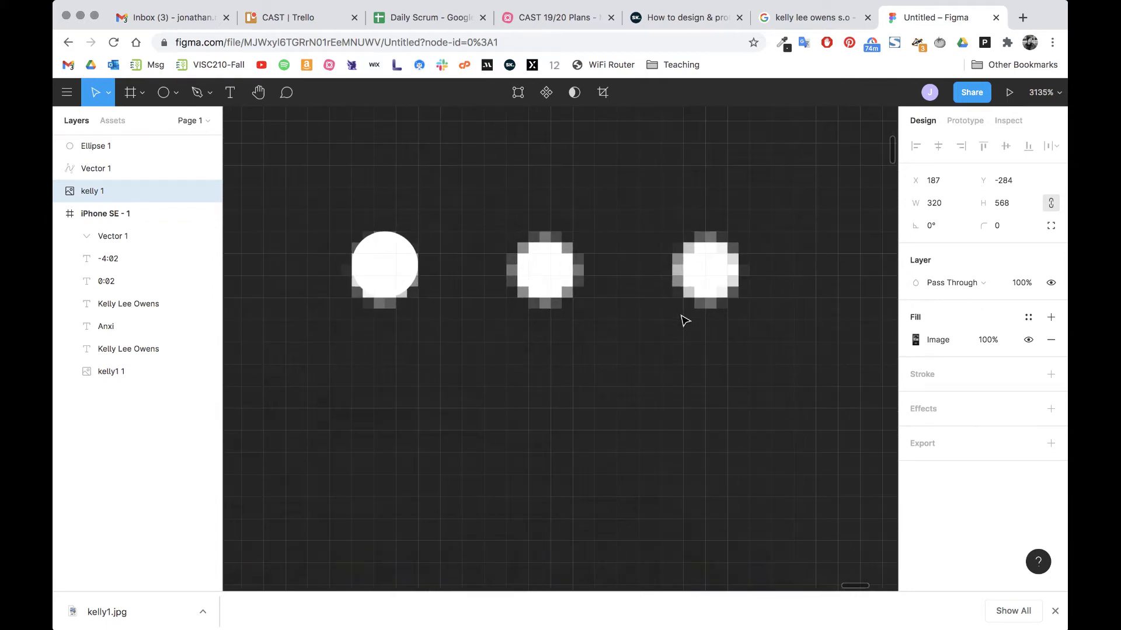
click(389, 265)
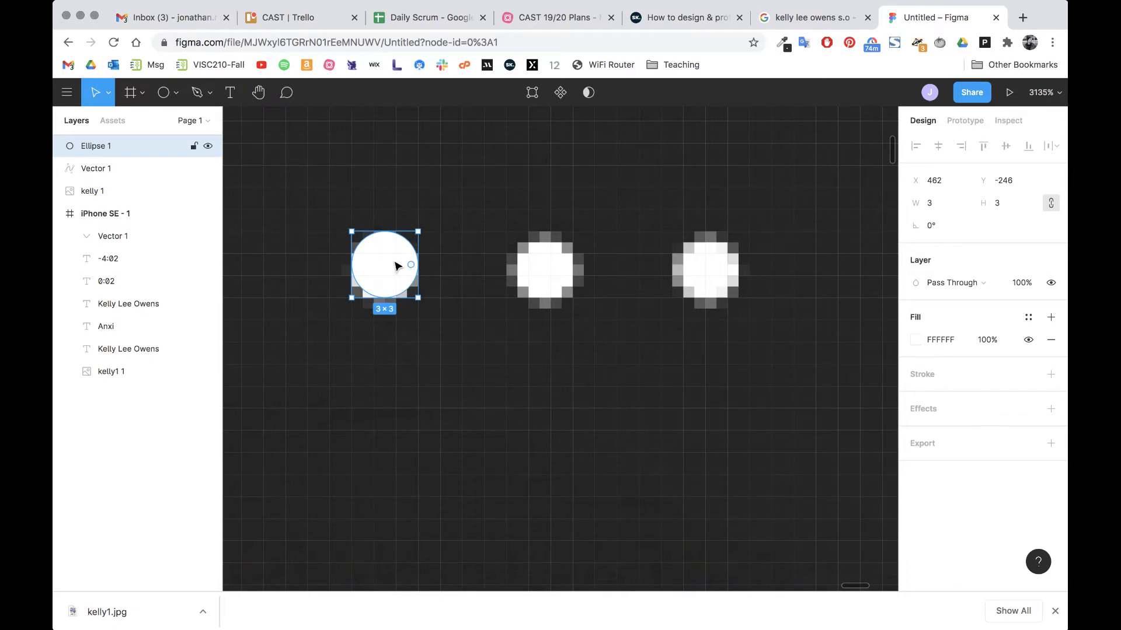
drag(390, 266, 713, 279)
scroll(641, 331, down, 10)
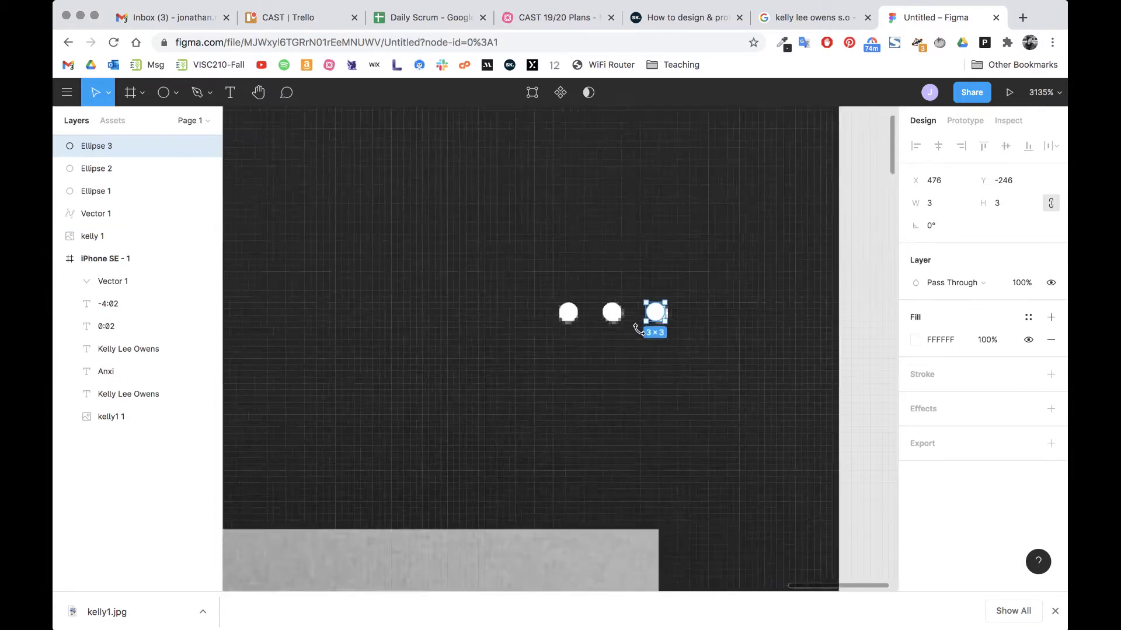
Step: Select all three white menu dots and move them into the iPhone SE - 1 frame beside the Kelly Lee Owens title, at Y 38
scroll(623, 348, up, 5)
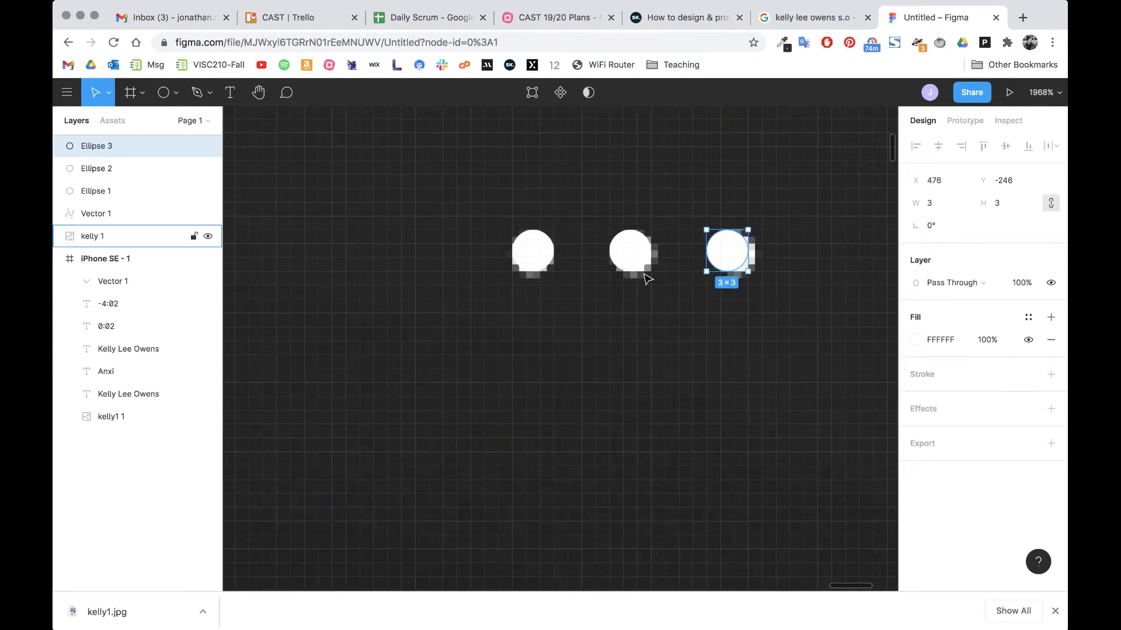
scroll(739, 329, up, 2)
scroll(739, 330, right, 2)
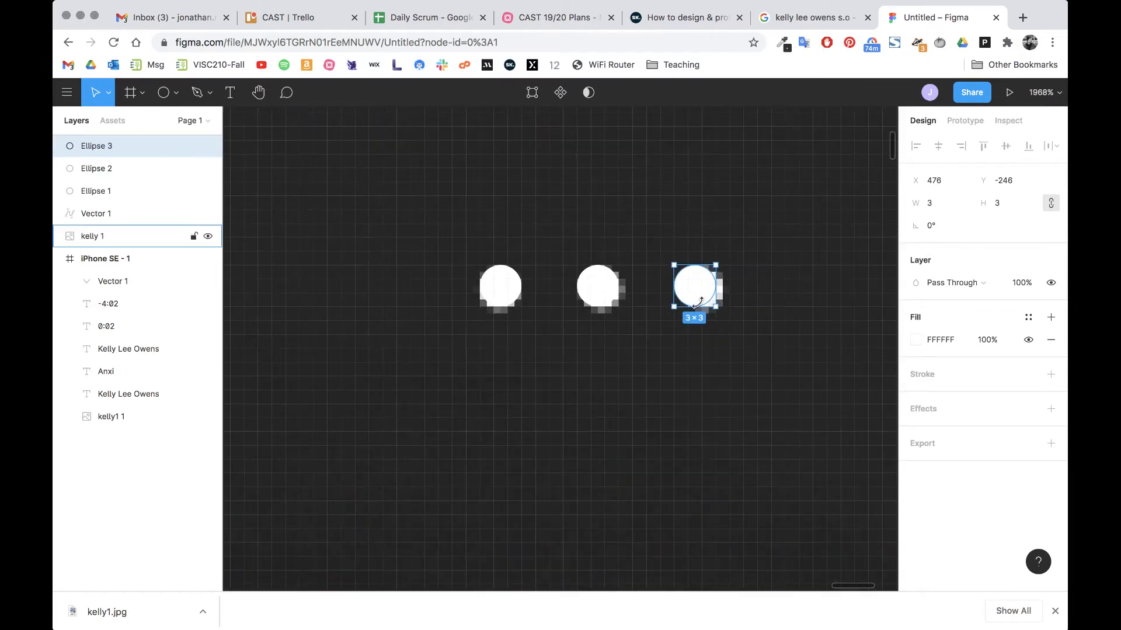
shift+click(602, 290)
shift+click(504, 289)
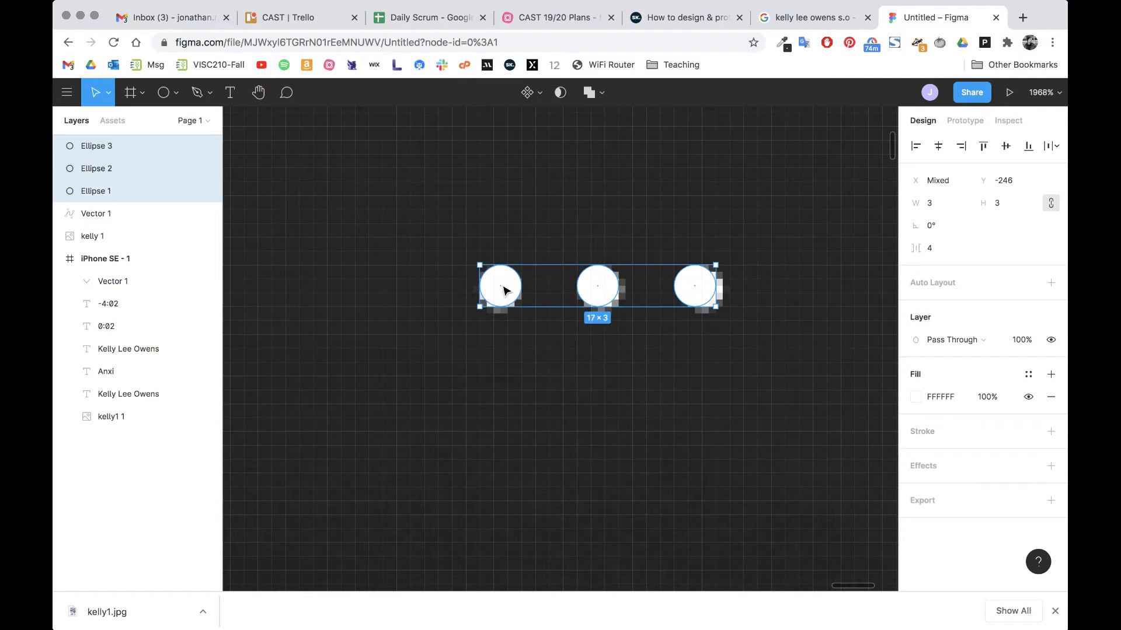
scroll(533, 334, down, 5)
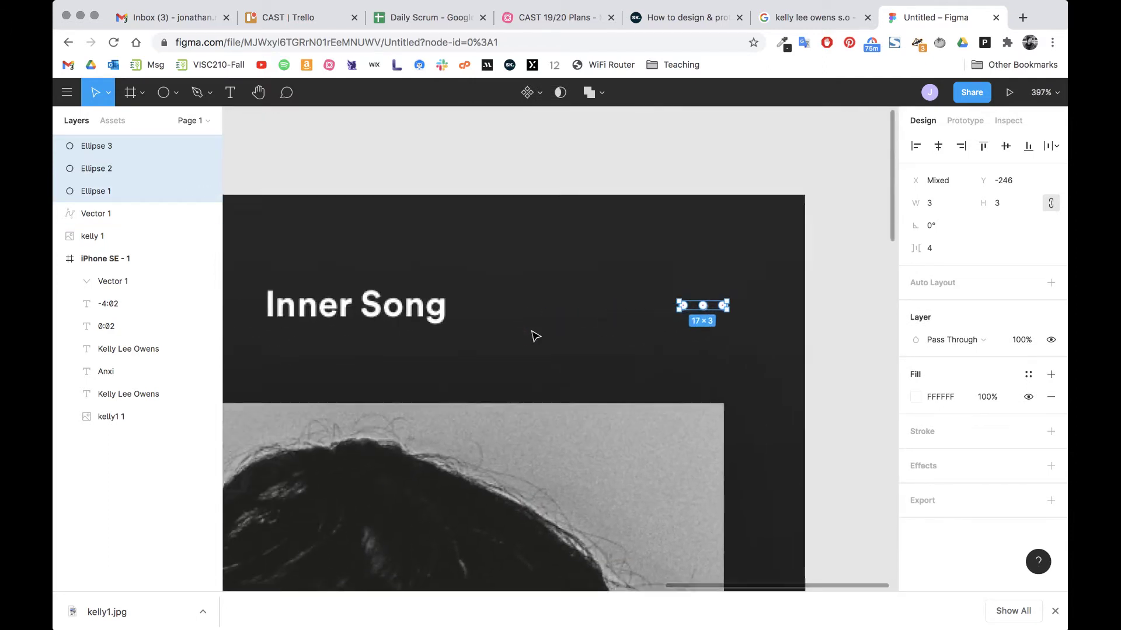
scroll(535, 336, down, 3)
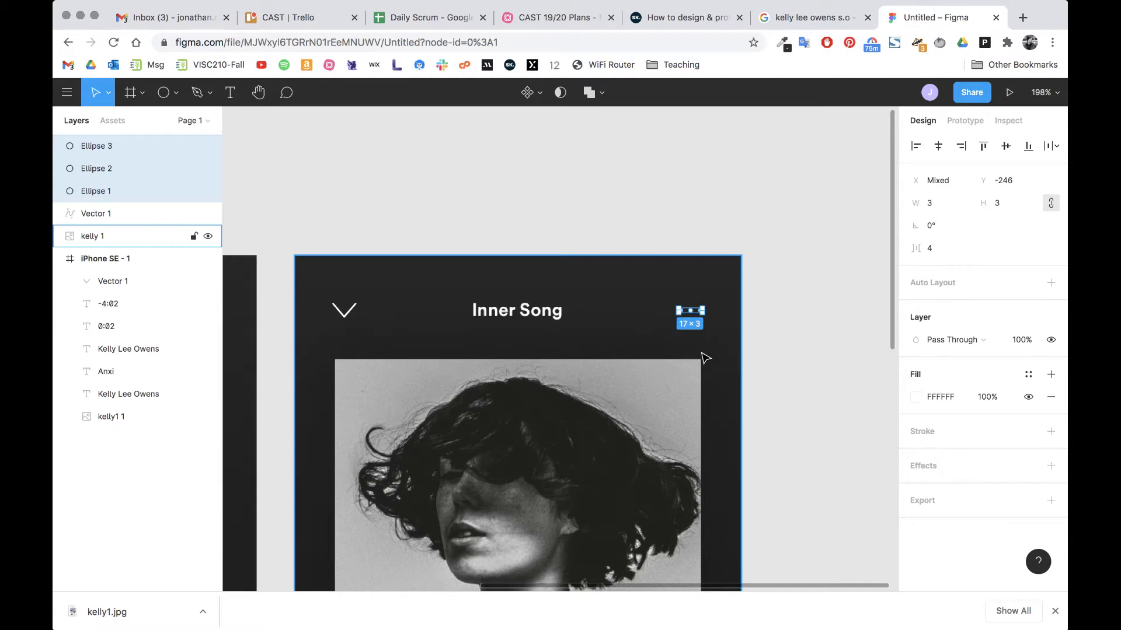
scroll(705, 357, up, 3)
drag(685, 274, 330, 284)
scroll(464, 276, left, 5)
scroll(455, 277, left, 5)
scroll(523, 353, down, 5)
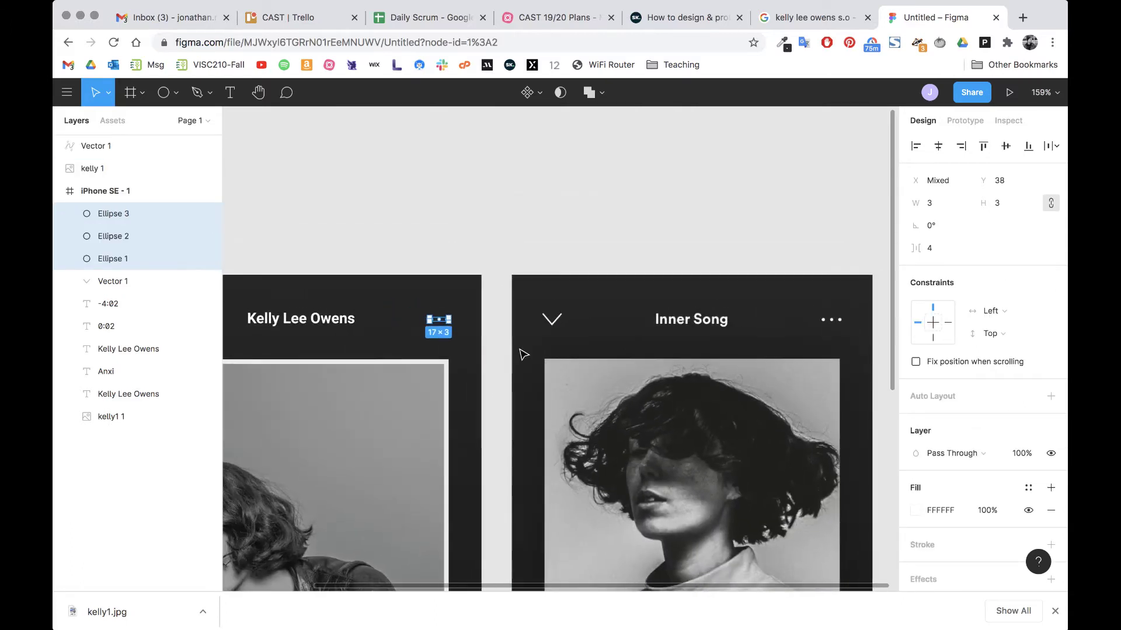
click(518, 385)
Step: Compare the controls of both screens and examine the end of the reference progress bar up close
scroll(518, 393, down, 3)
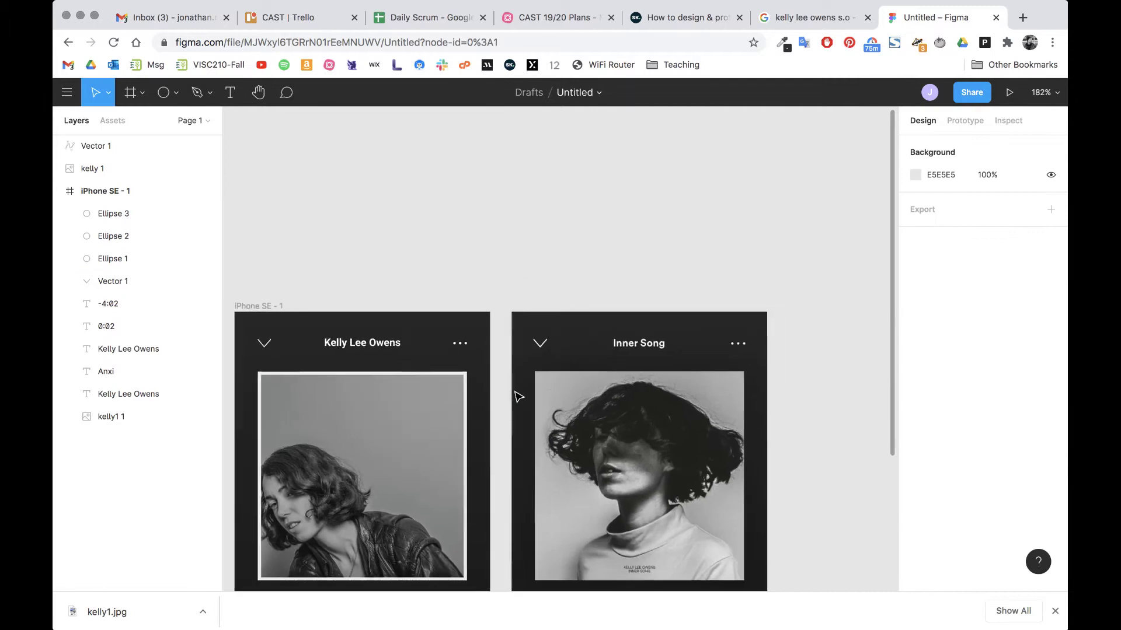
scroll(518, 397, down, 3)
scroll(517, 397, up, 3)
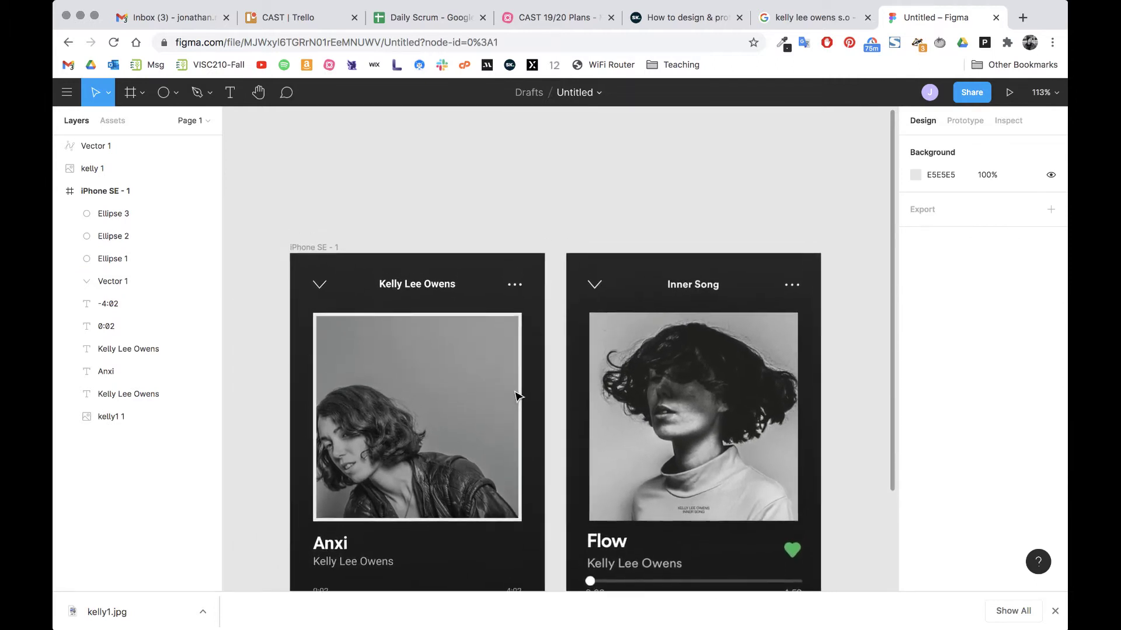
scroll(517, 397, down, 1)
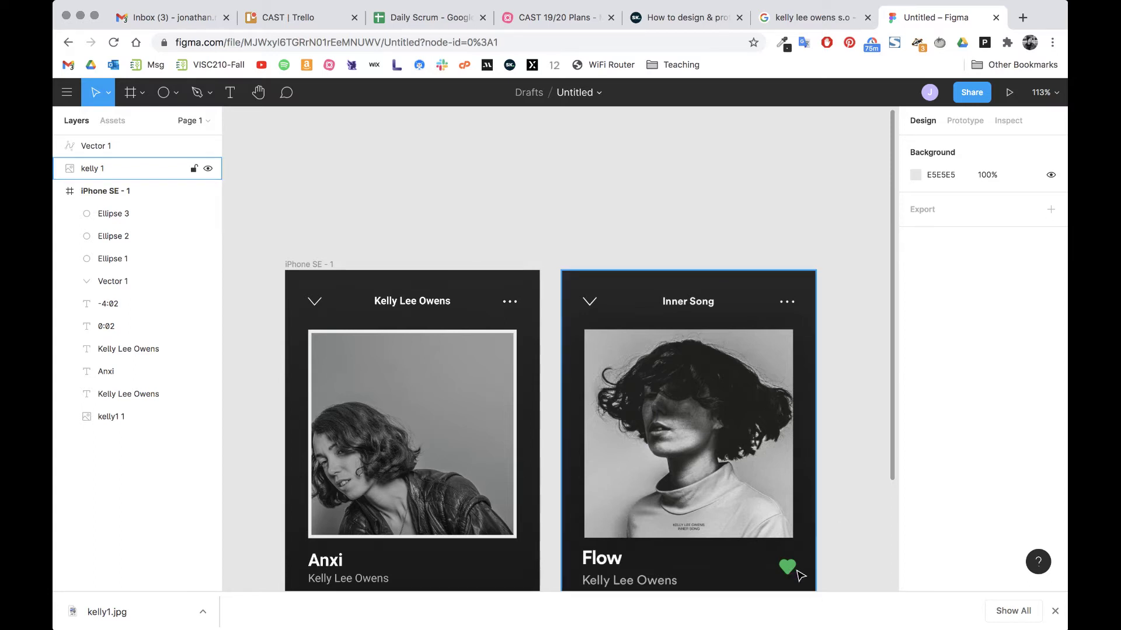
scroll(826, 506, down, 6)
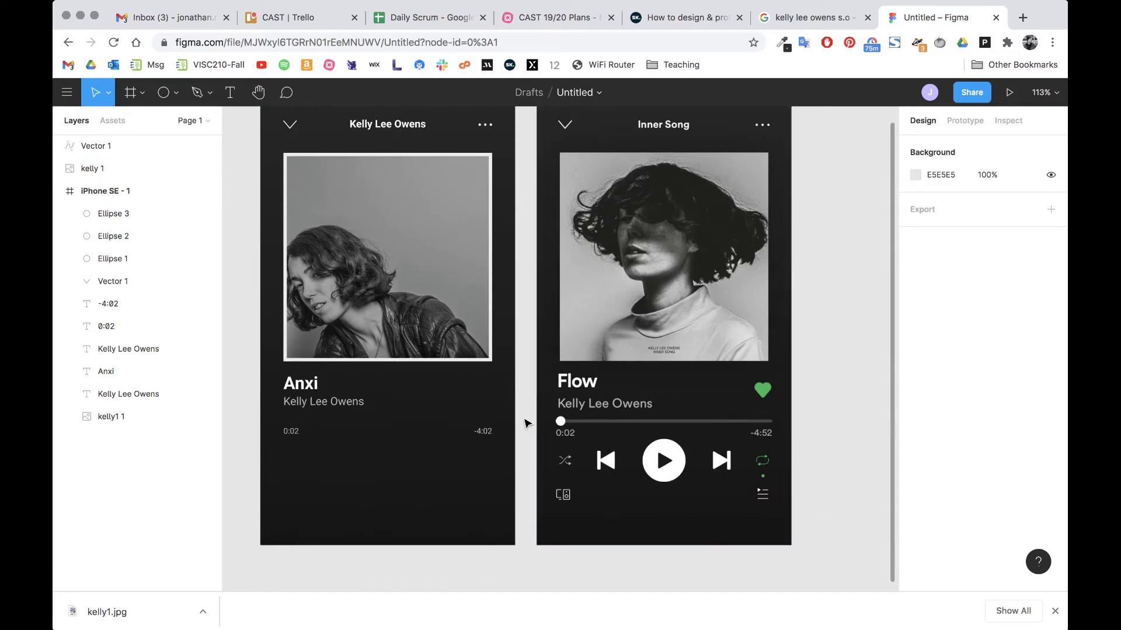
scroll(766, 422, up, 10)
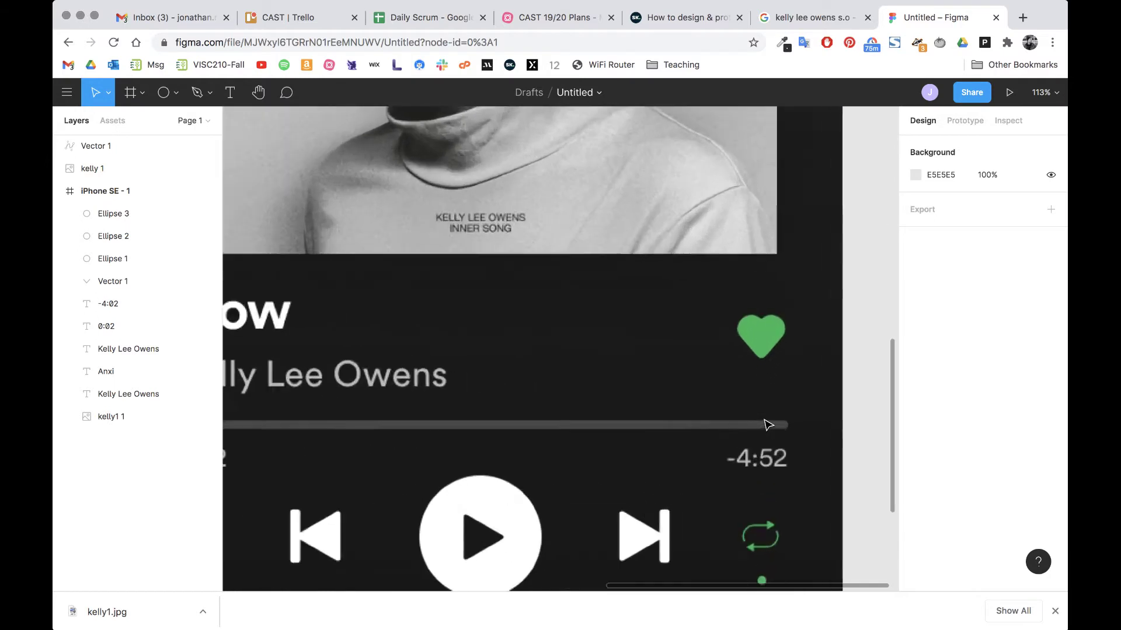
scroll(791, 445, up, 15)
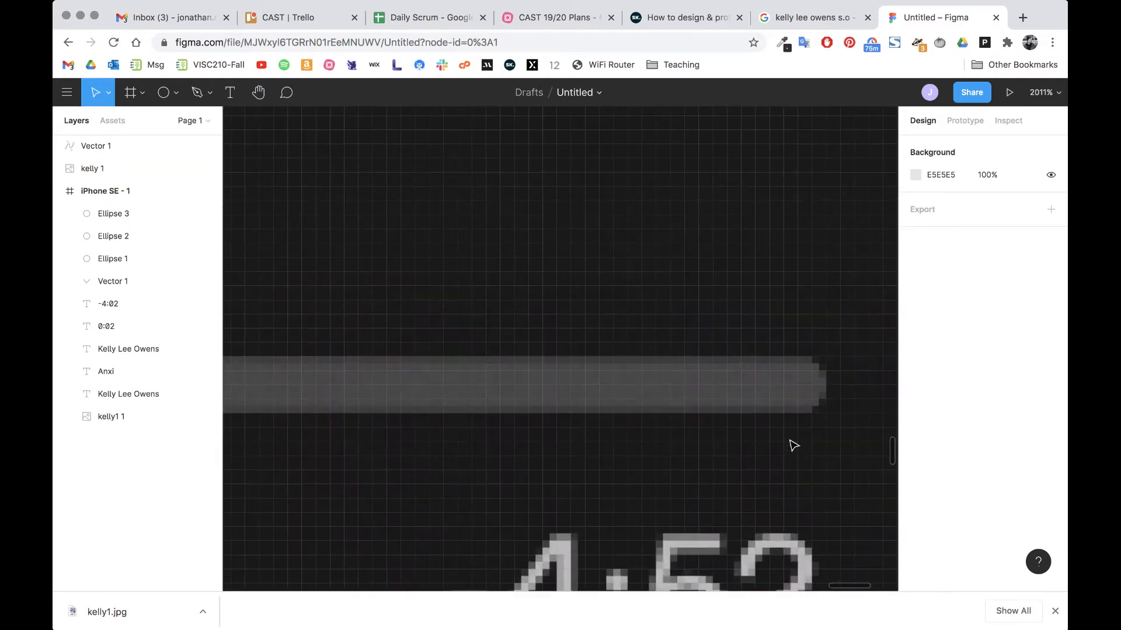
scroll(794, 445, right, 3)
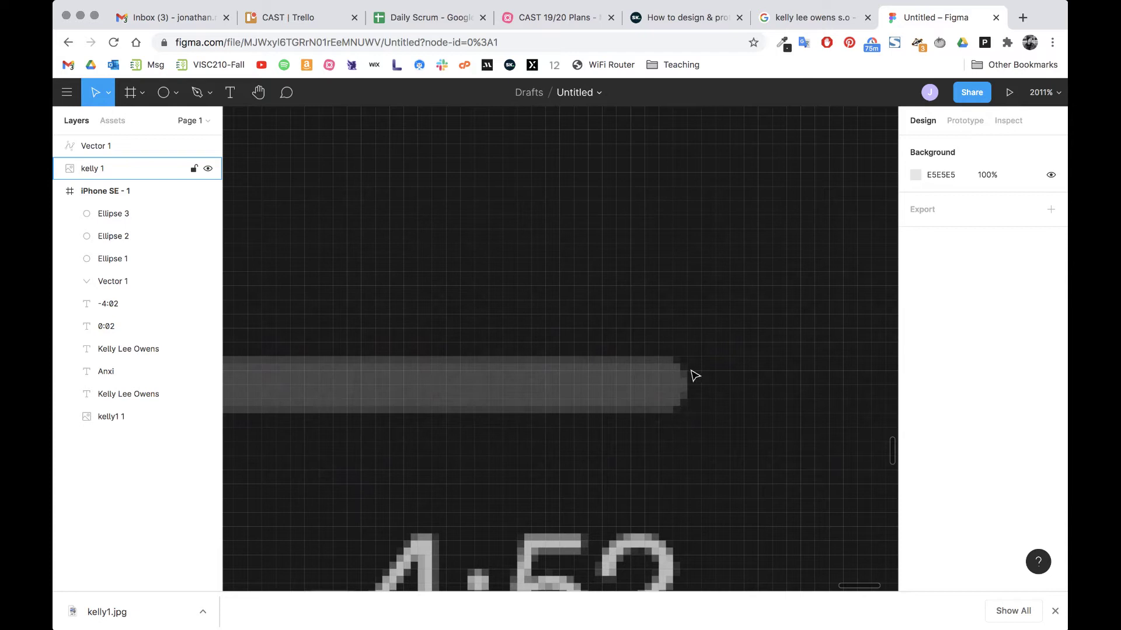
scroll(634, 445, down, 15)
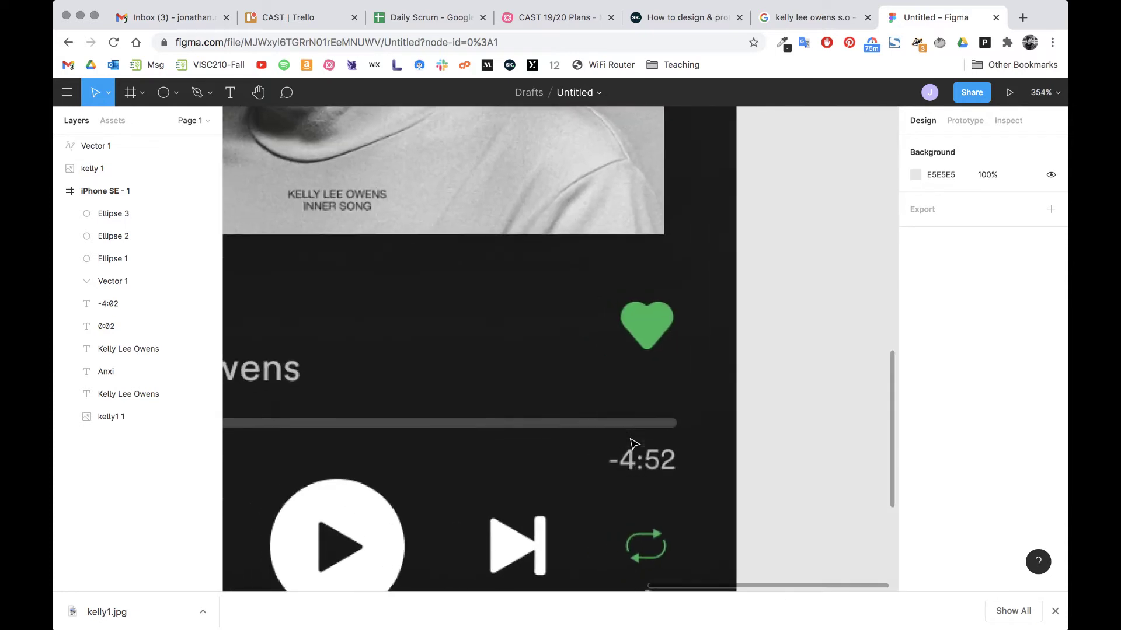
scroll(634, 445, down, 5)
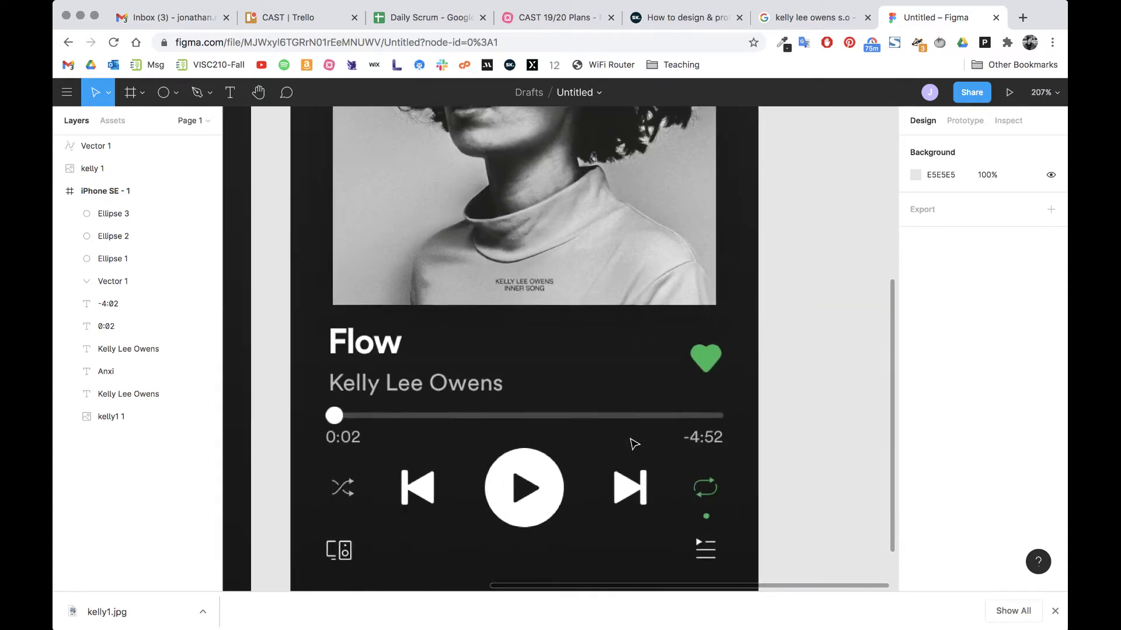
Step: Draw a 270 × 4 rectangle over the progress bar on the Inner Song reference screen
key(r)
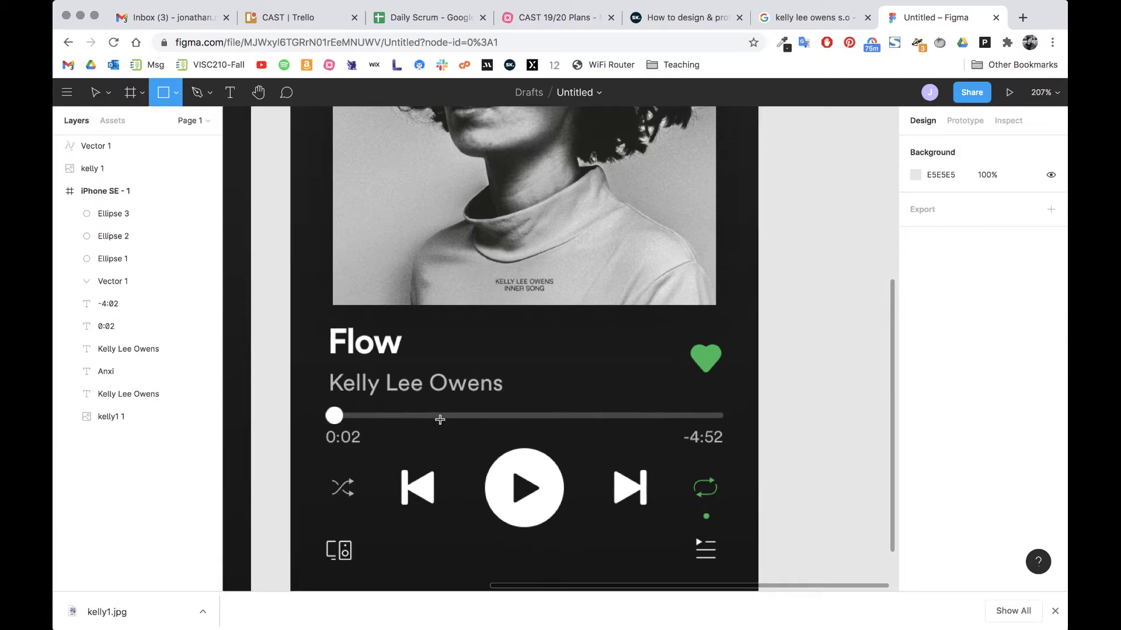
scroll(611, 448, up, 4)
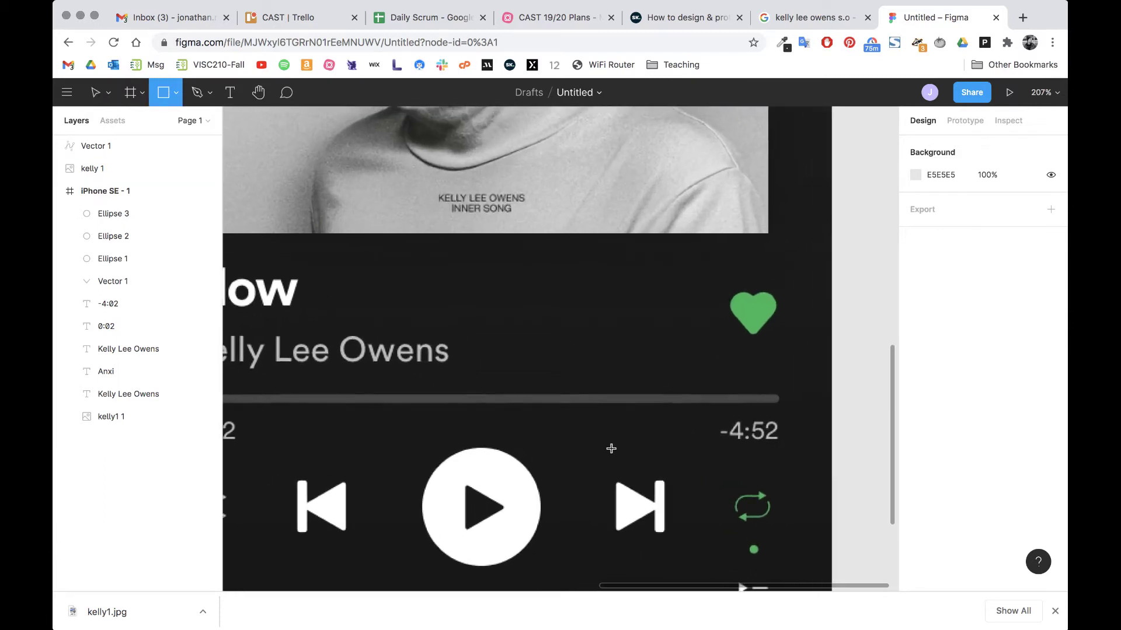
scroll(611, 448, up, 1)
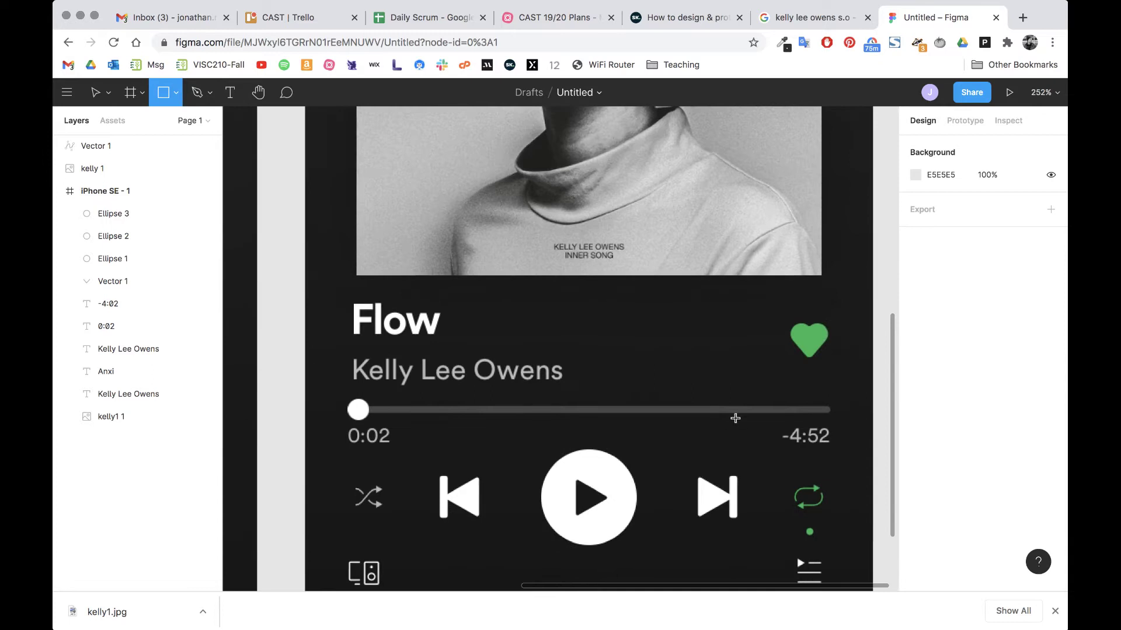
drag(816, 413, 352, 411)
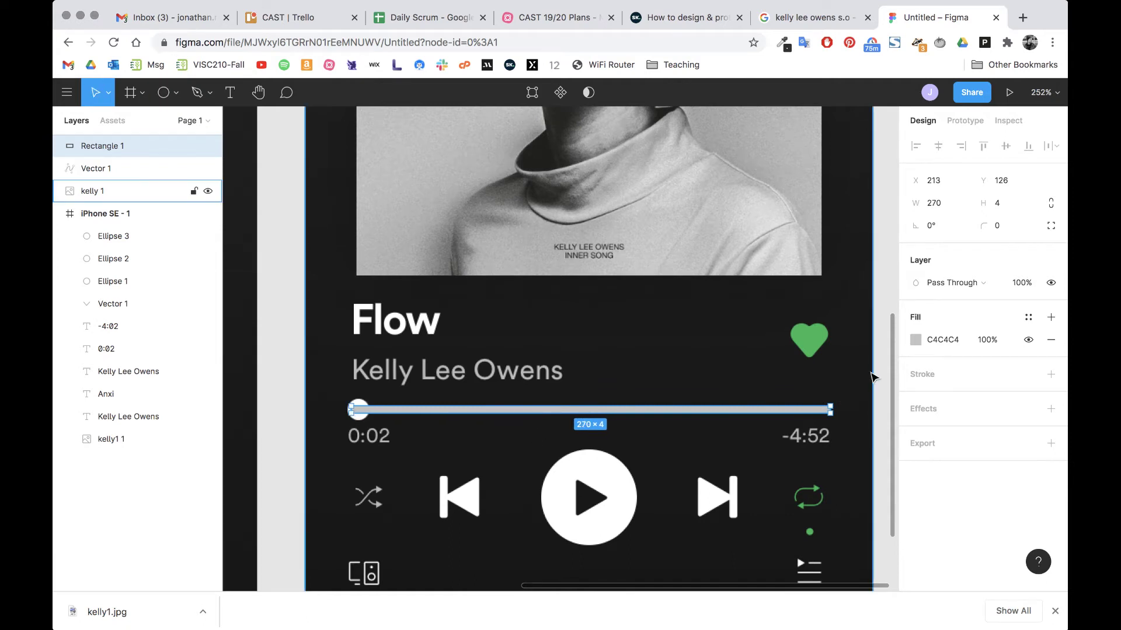
Step: Set the progress bar rectangle's corner radius to 3
scroll(844, 417, up, 10)
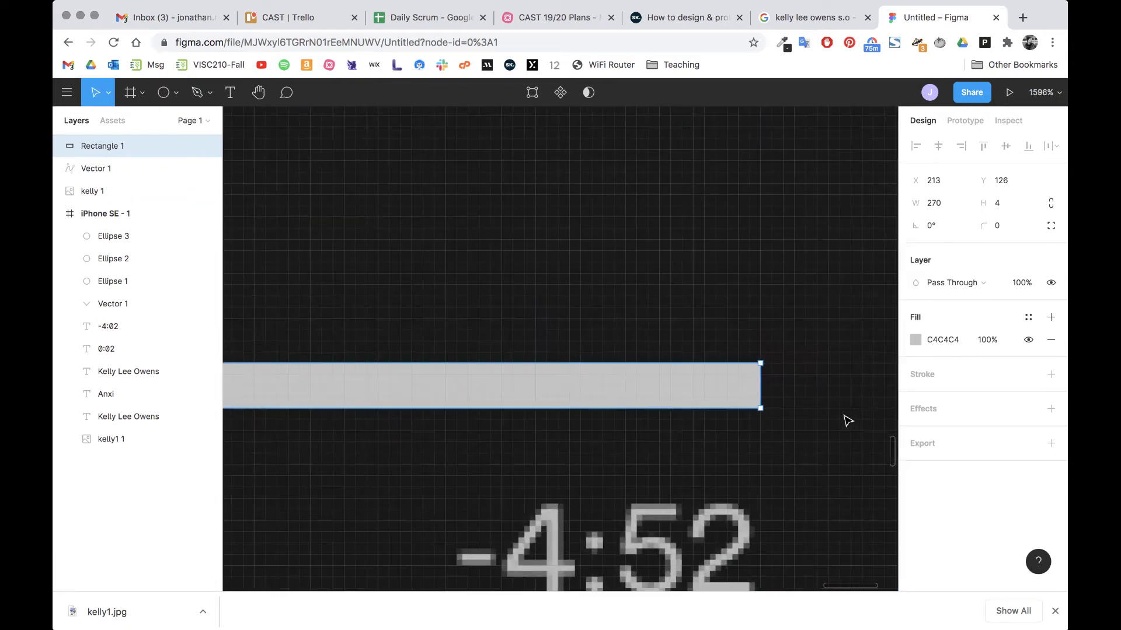
scroll(811, 408, right, 3)
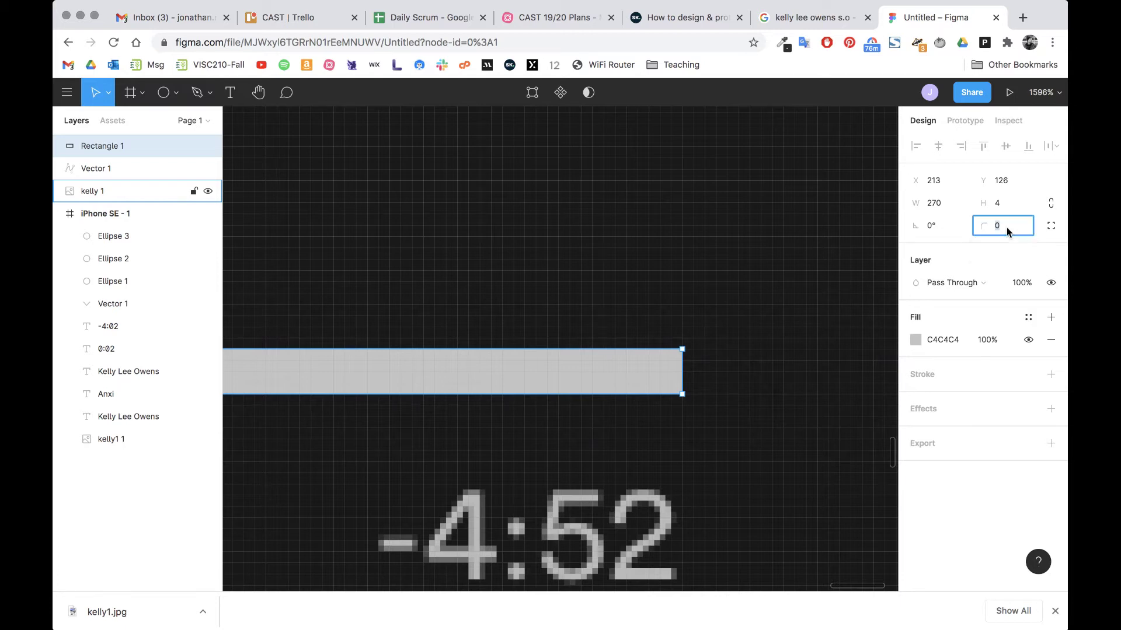
text(3)
key(Tab)
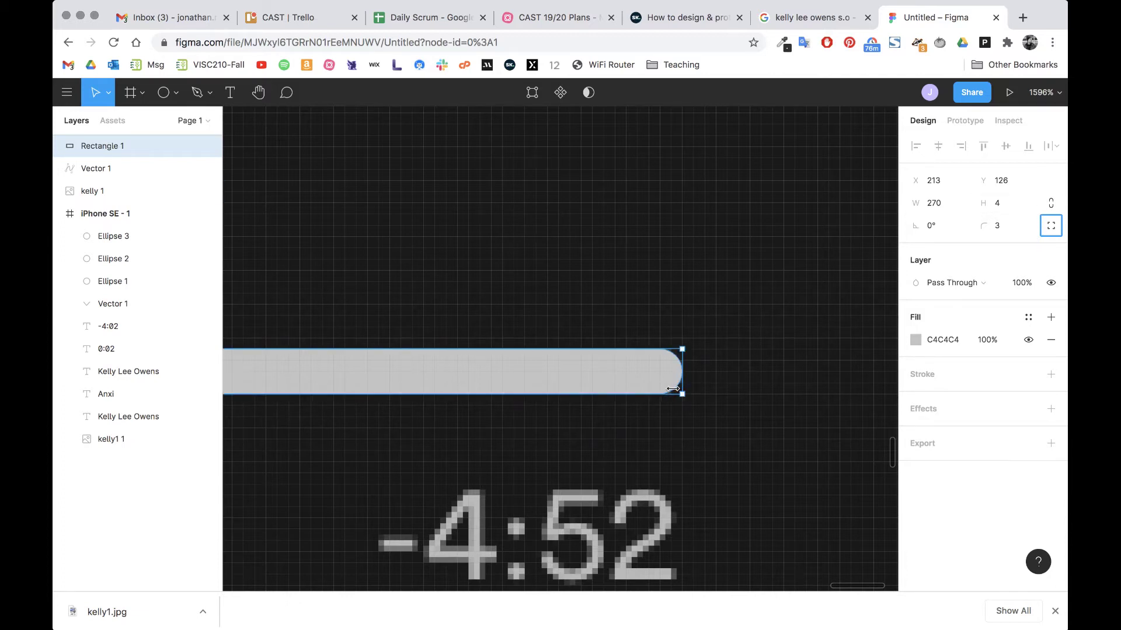
Step: Move the progress bar into the iPhone SE - 1 frame above the time labels, centered horizontally at X 25, Y 410
ctrl+scroll(645, 360, down, 10)
scroll(645, 361, up, 2)
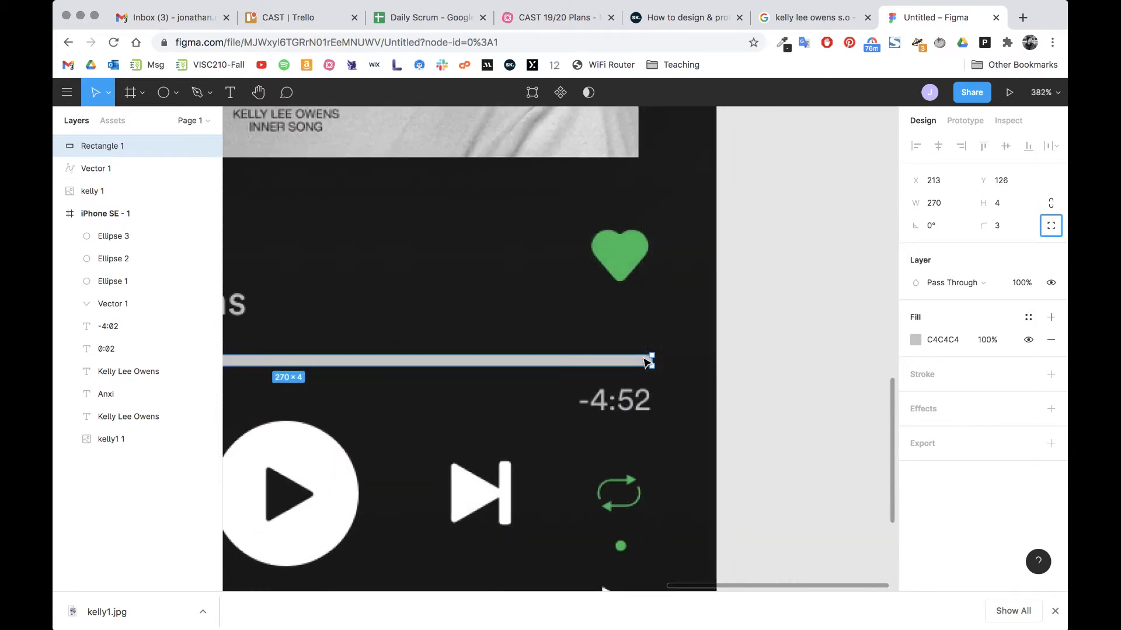
scroll(645, 362, left, 3)
ctrl+scroll(644, 362, down, 5)
scroll(642, 357, down, 3)
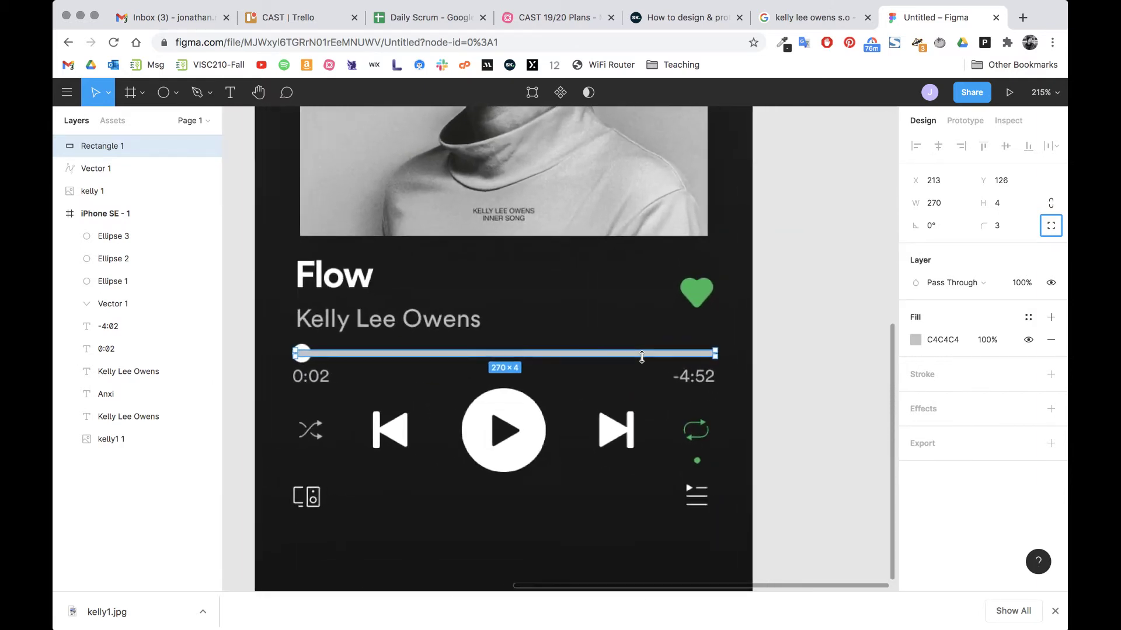
scroll(642, 356, left, 2)
ctrl+scroll(642, 356, down, 5)
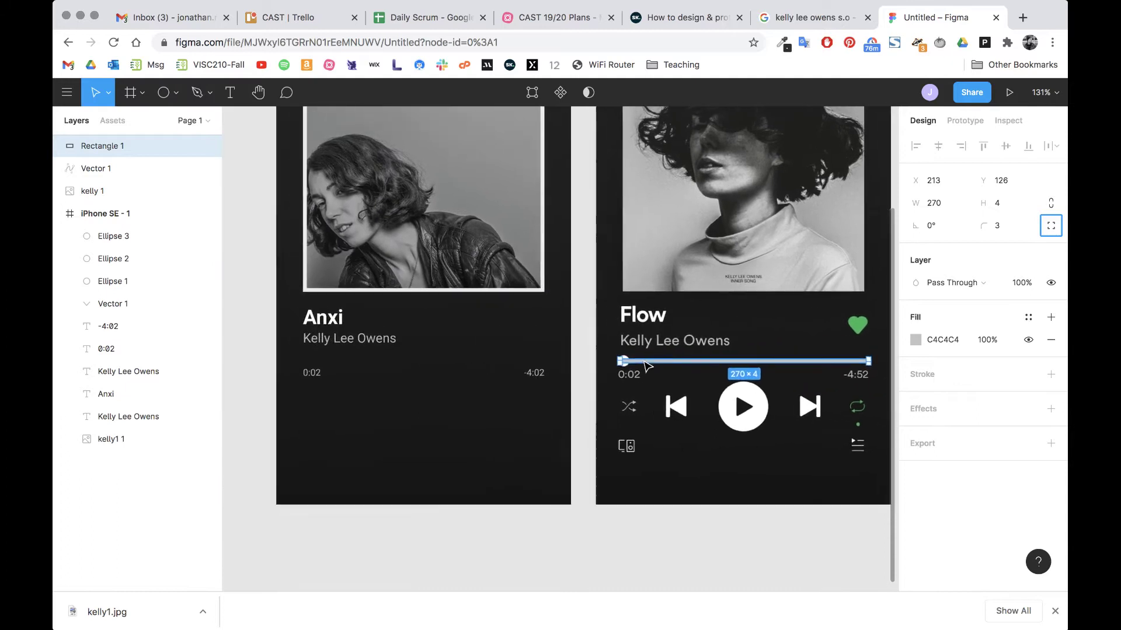
drag(667, 365, 345, 362)
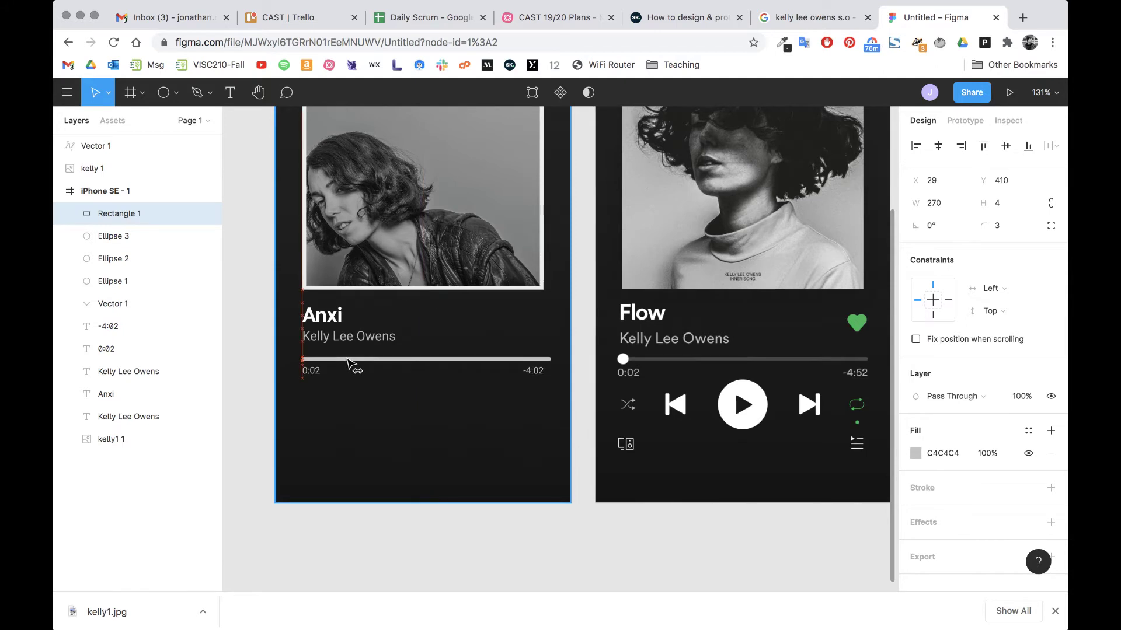
drag(348, 364, 348, 364)
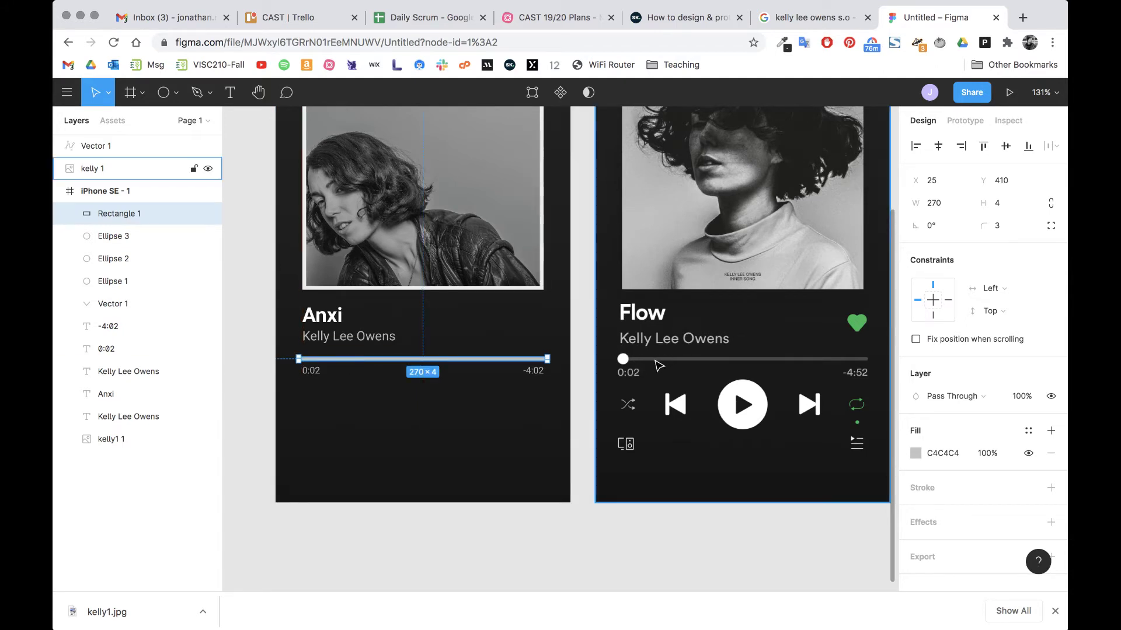
Step: Set the progress bar's fill to 484848 by sampling the reference progress bar with the eyedropper, and deselect the bar
scroll(635, 381, up, 6)
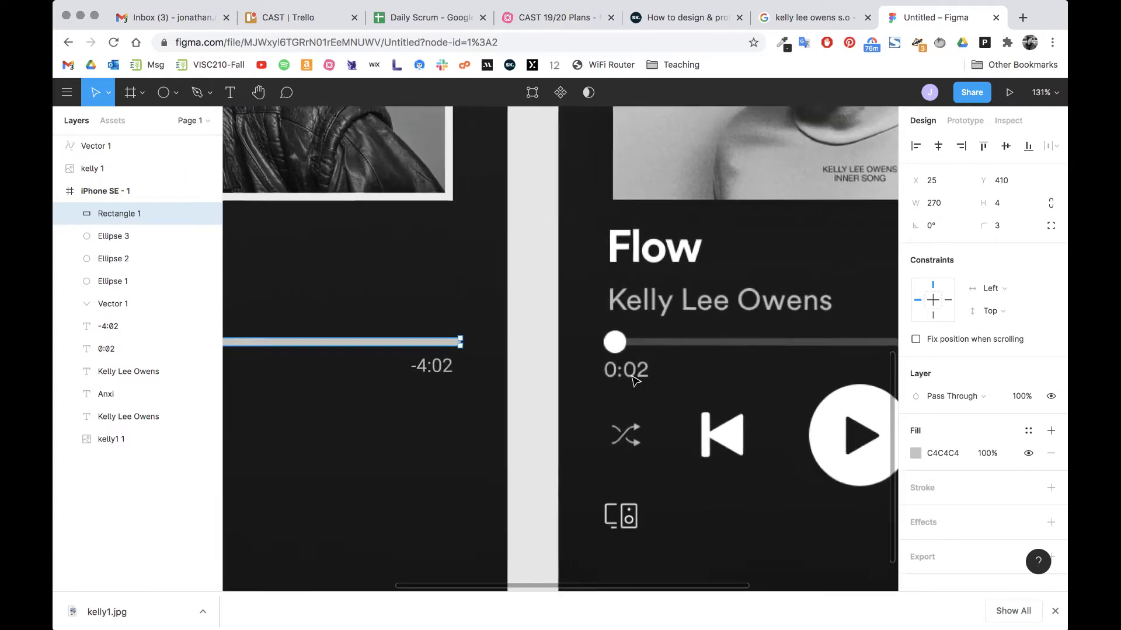
scroll(636, 381, left, 2)
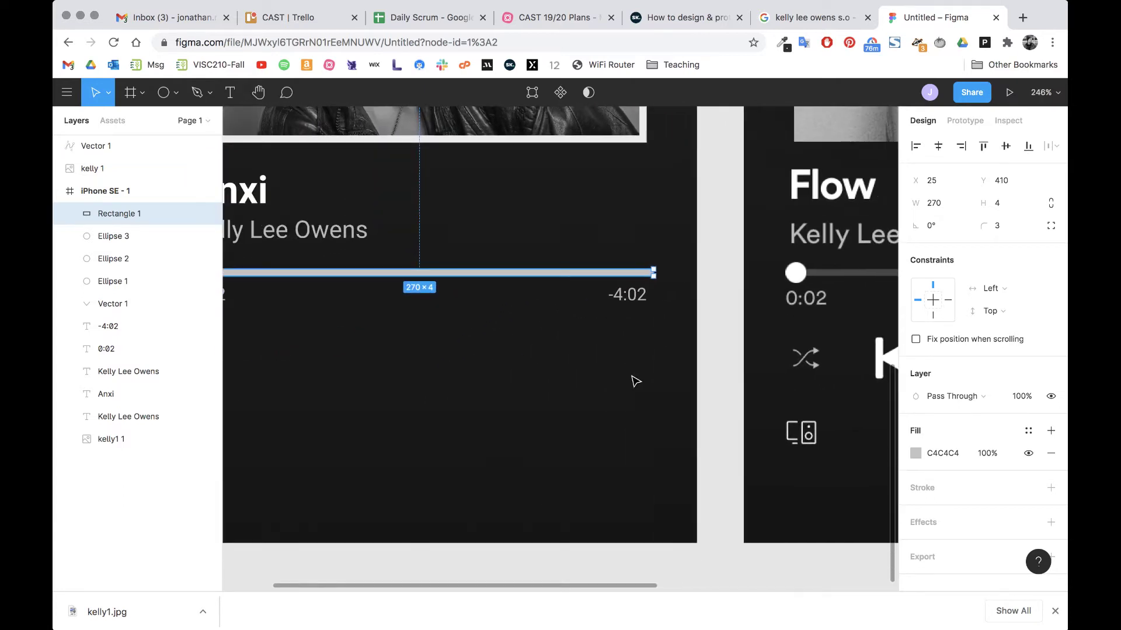
click(916, 453)
click(747, 442)
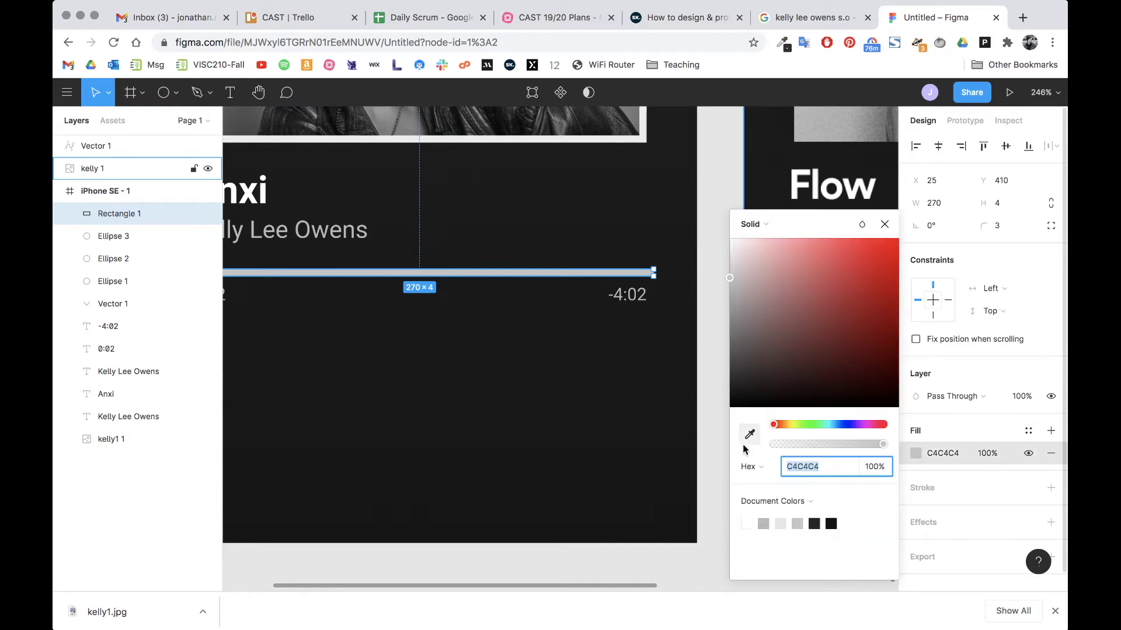
scroll(625, 375, right, 4)
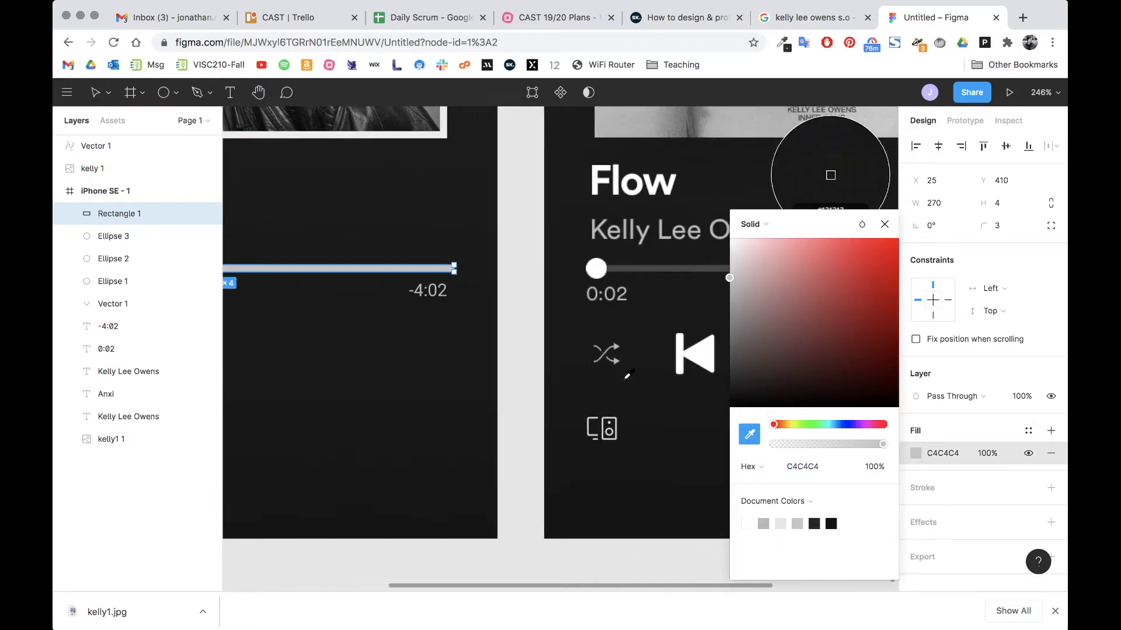
click(636, 267)
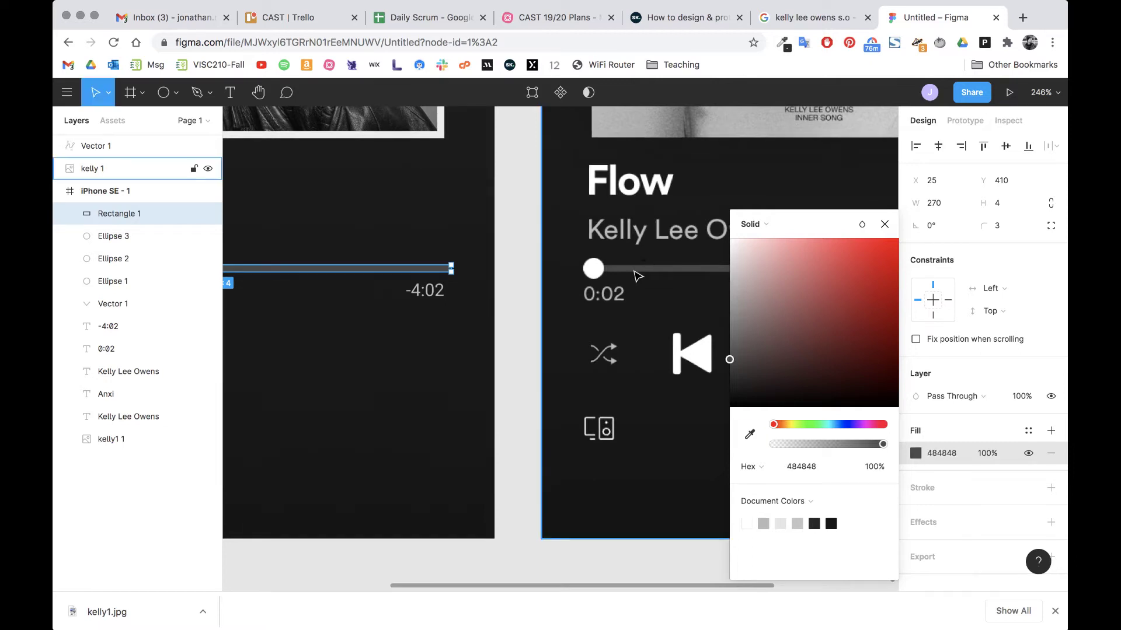
click(505, 301)
scroll(508, 303, left, 4)
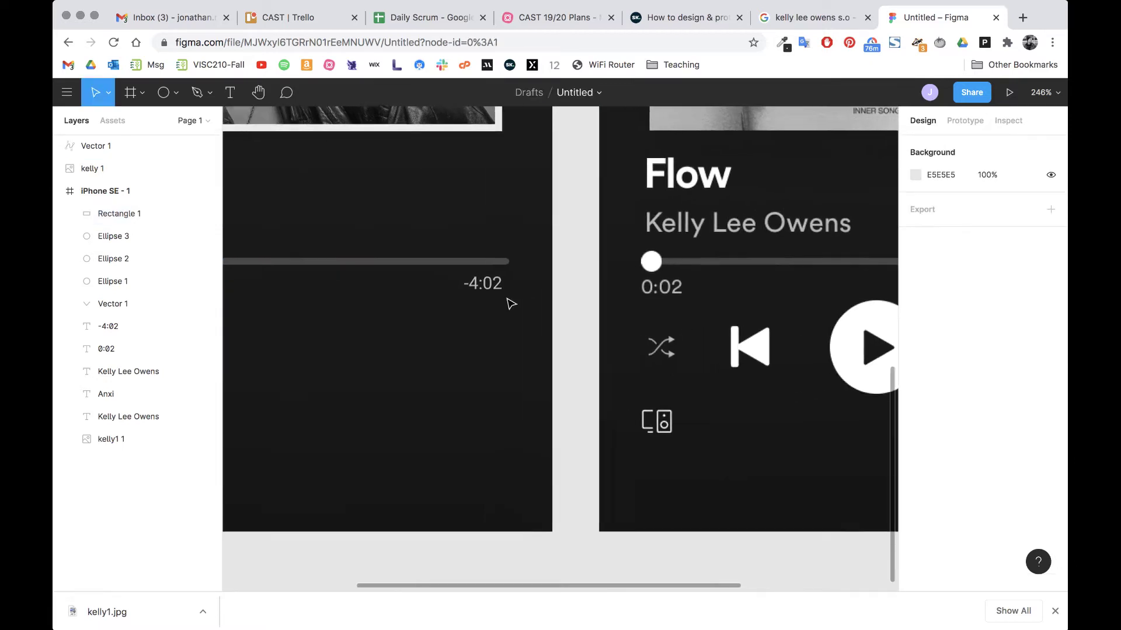
scroll(511, 304, right, 2)
scroll(511, 304, right, 2)
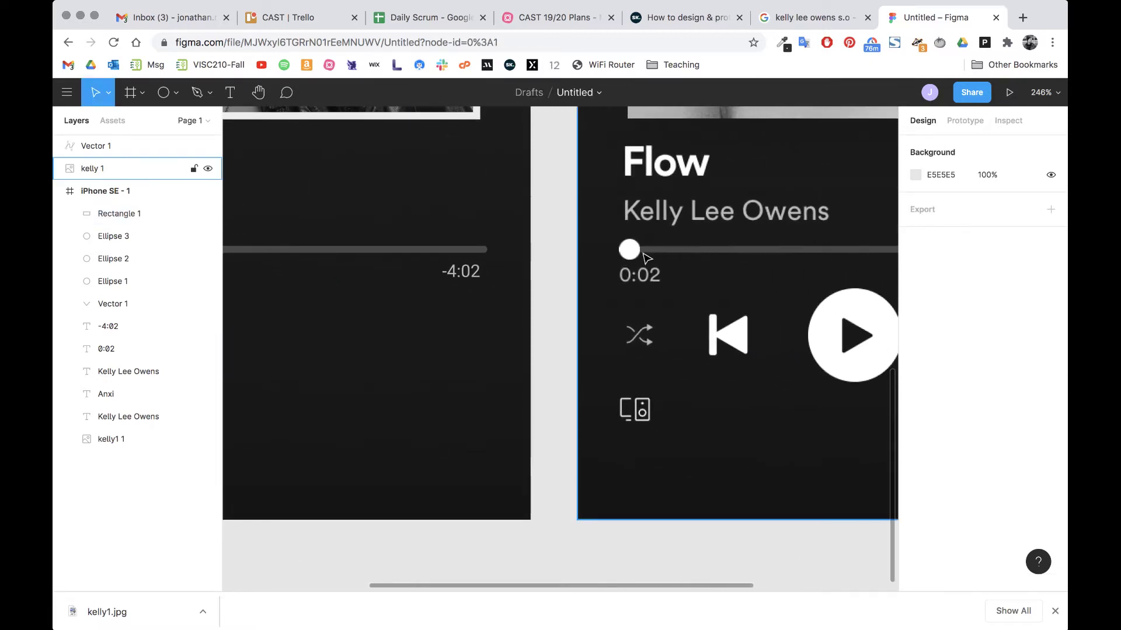
scroll(621, 263, up, 3)
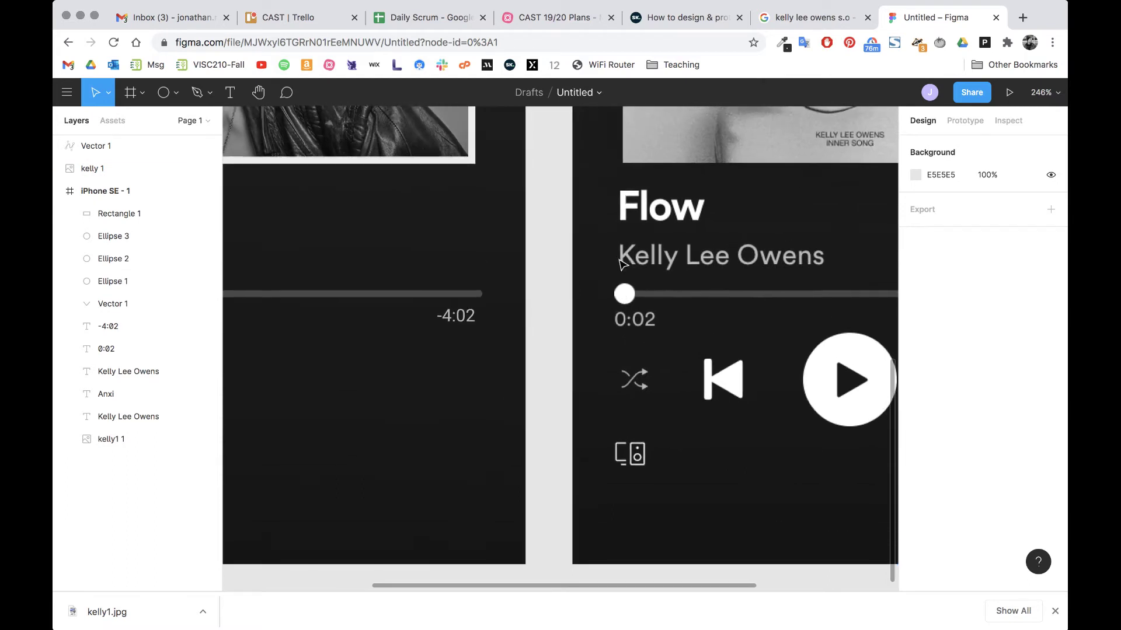
Step: Draw a 12 × 12 circle over the reference progress bar's knob and set its fill to FFFFFF
key(o)
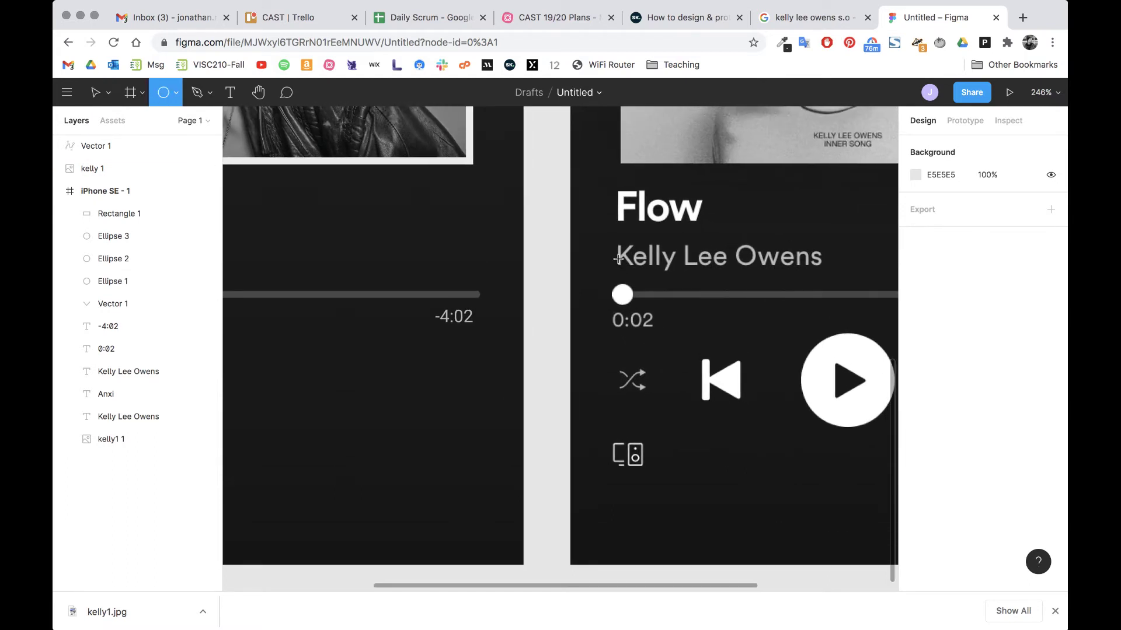
scroll(617, 312, up, 5)
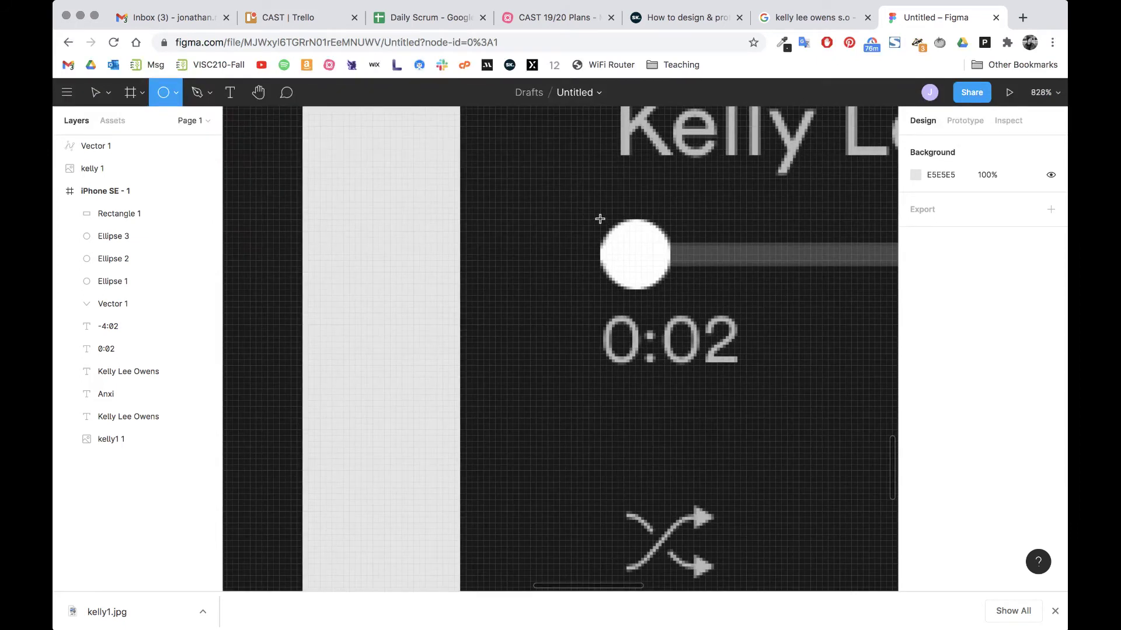
drag(636, 254, 671, 286)
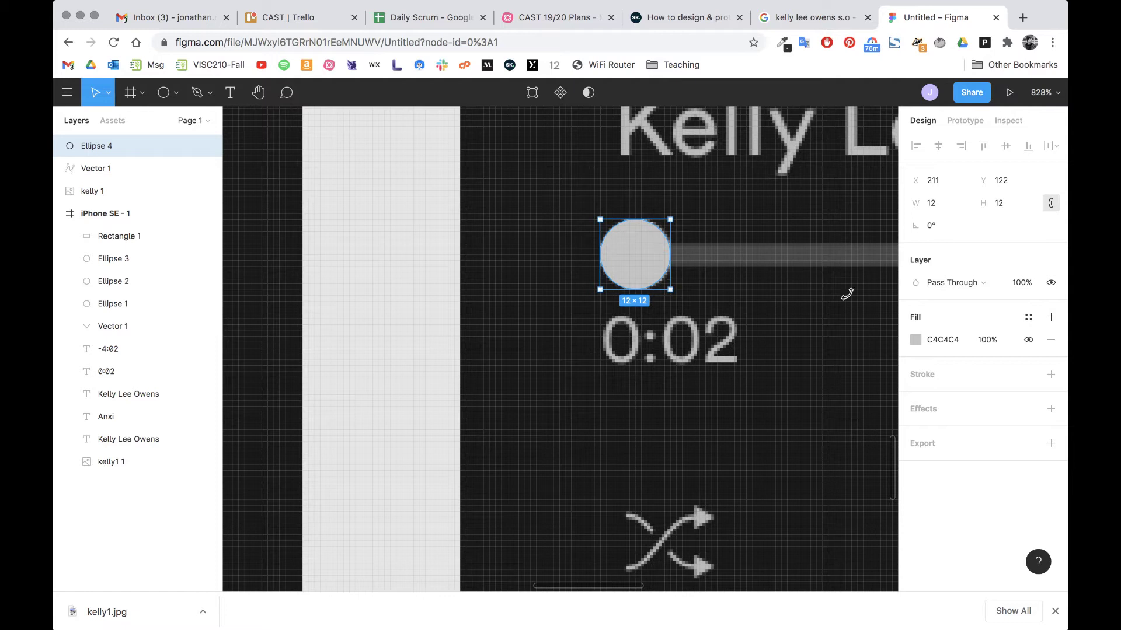
click(916, 340)
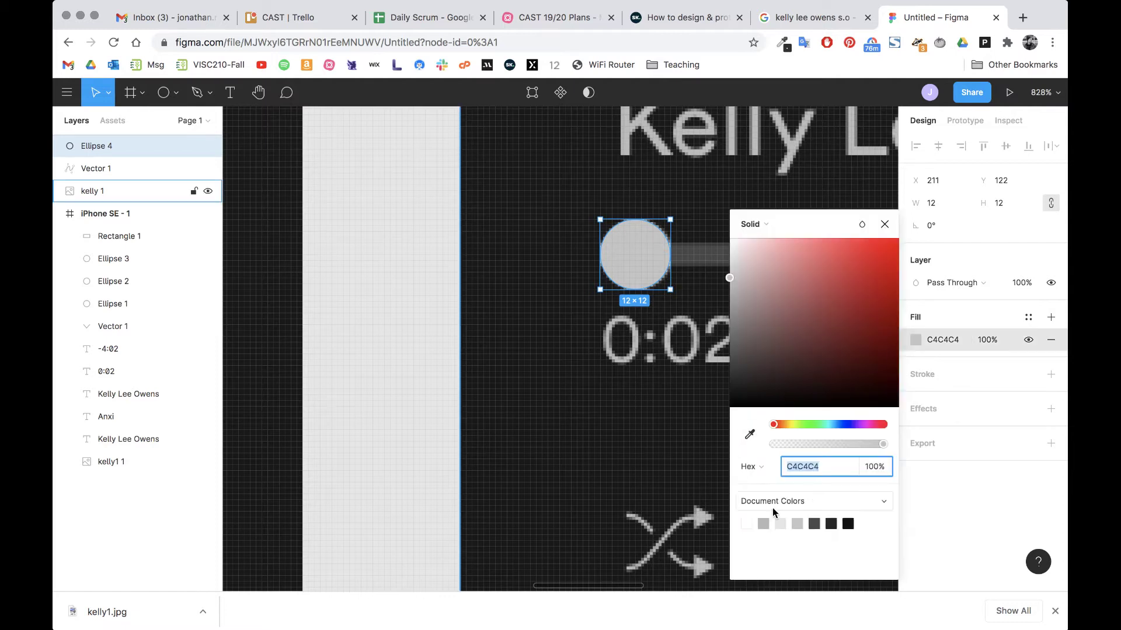
click(747, 524)
Step: Place a copy of the white knob at the start of the iPhone SE - 1 progress bar, at X 25, Y 406, and deselect it
scroll(563, 443, down, 5)
scroll(568, 443, down, 10)
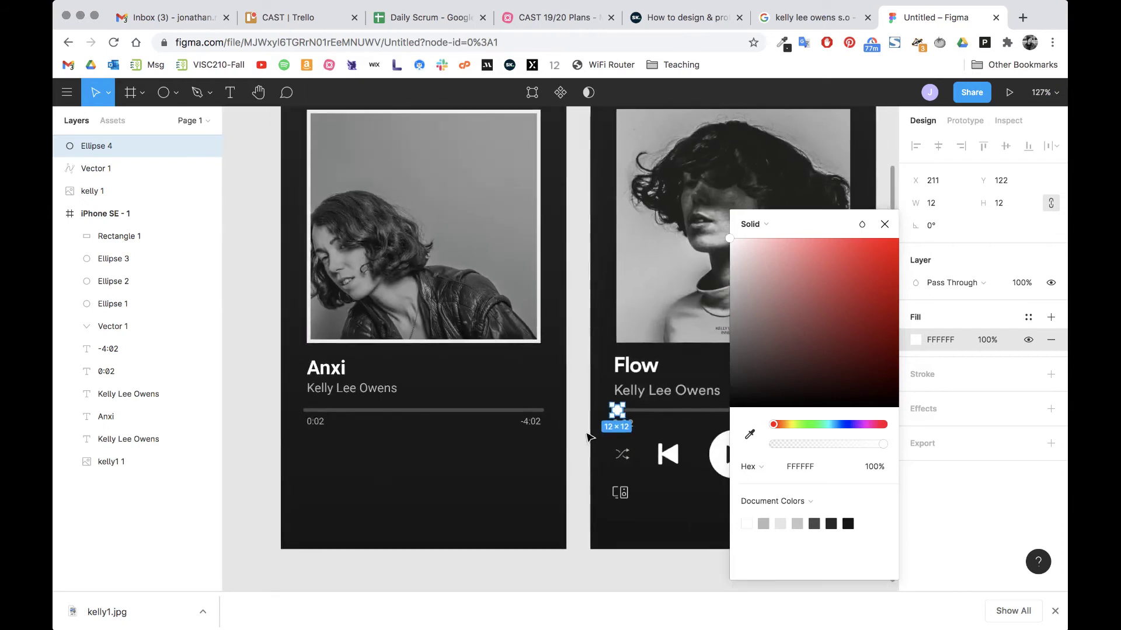
drag(617, 411, 313, 432)
scroll(429, 474, down, 2)
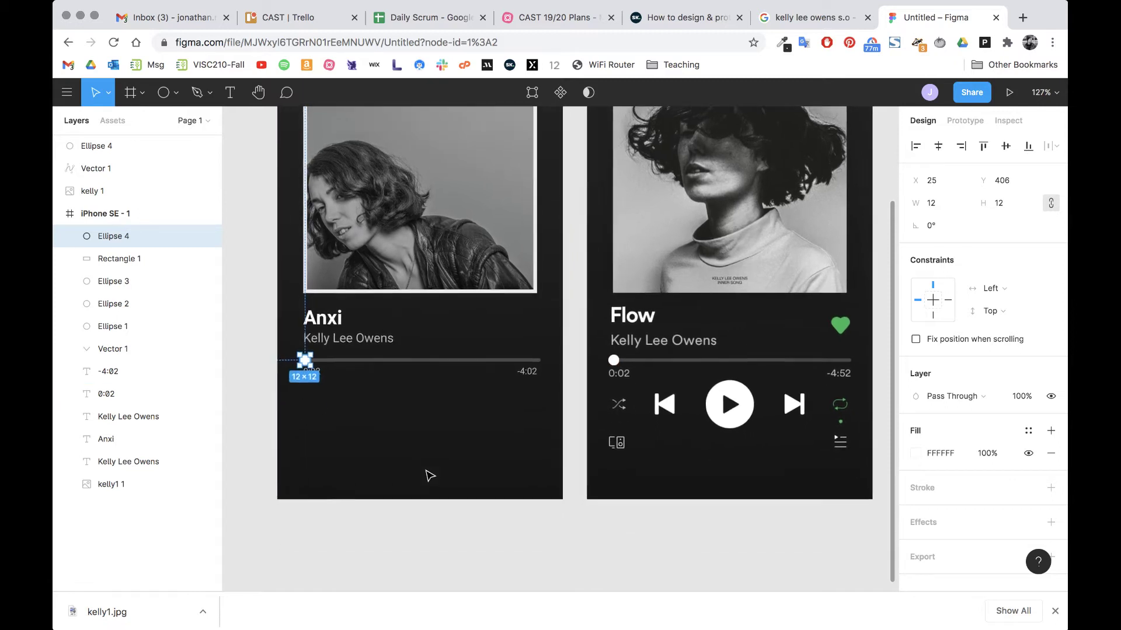
scroll(430, 475, right, 1)
click(587, 508)
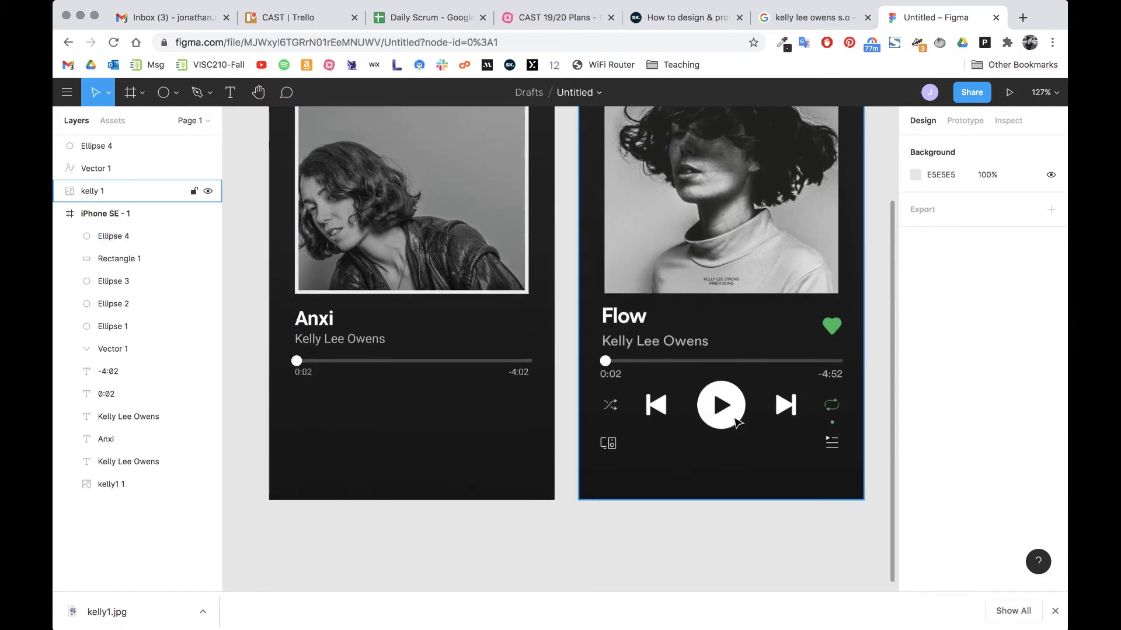
Step: Draw a 57 × 57 circle over the reference play button and set its fill to FFFFFF
scroll(730, 426, up, 10)
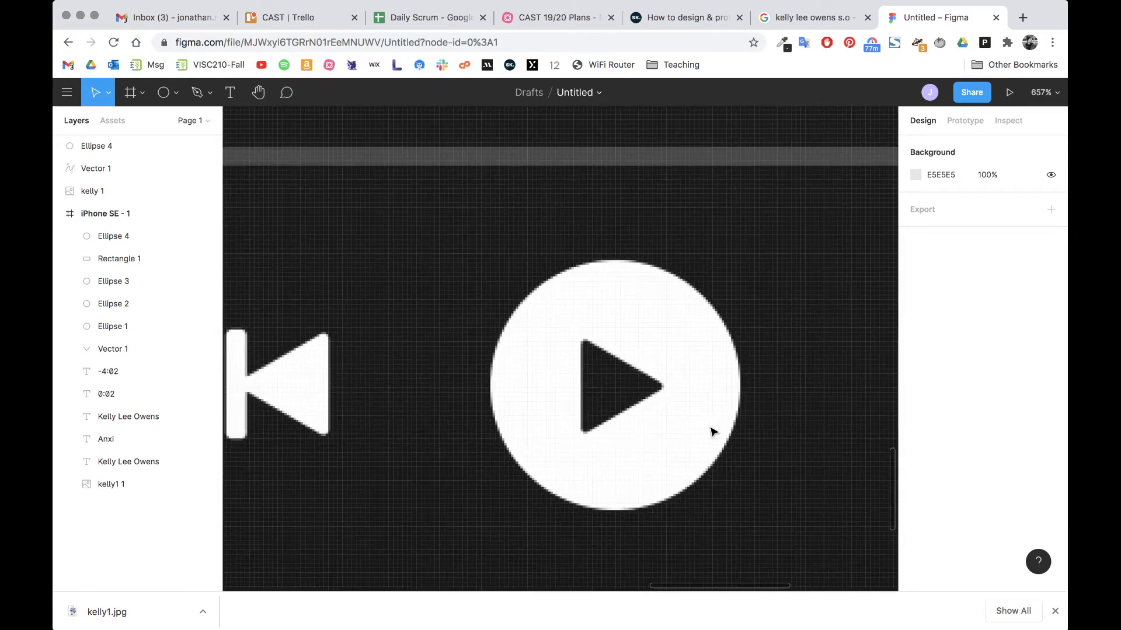
key(o)
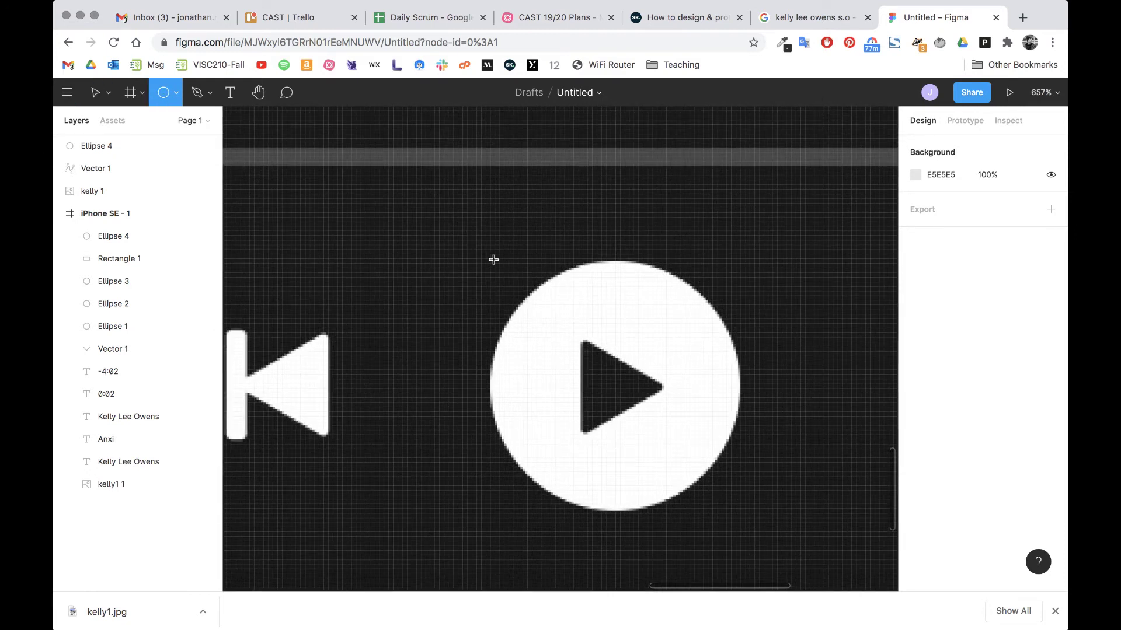
drag(483, 251, 743, 494)
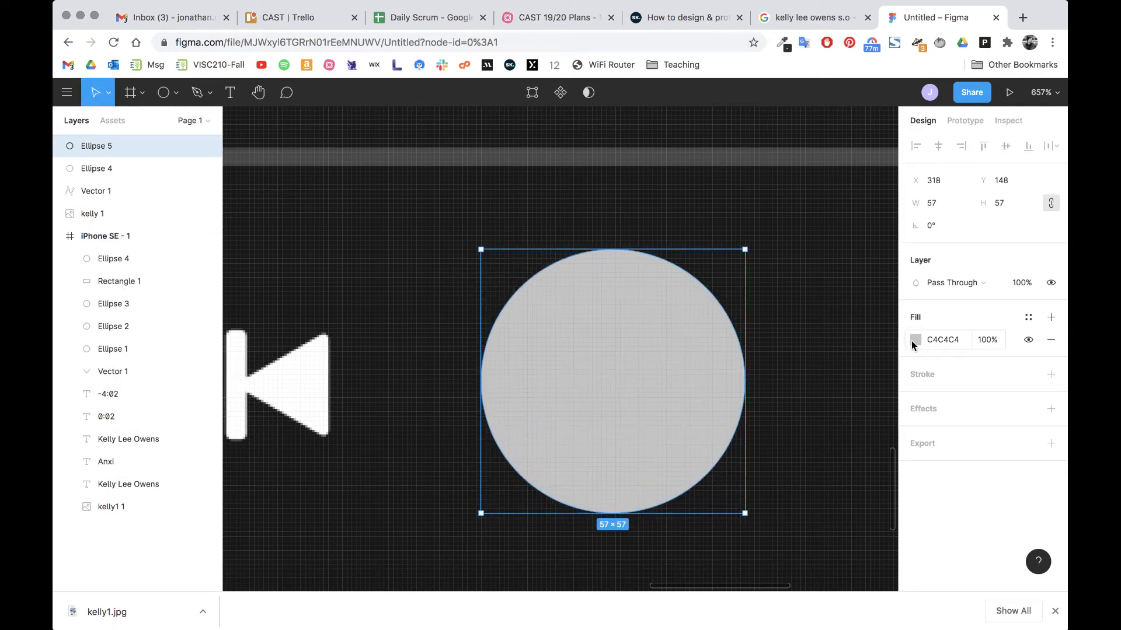
click(915, 339)
click(747, 524)
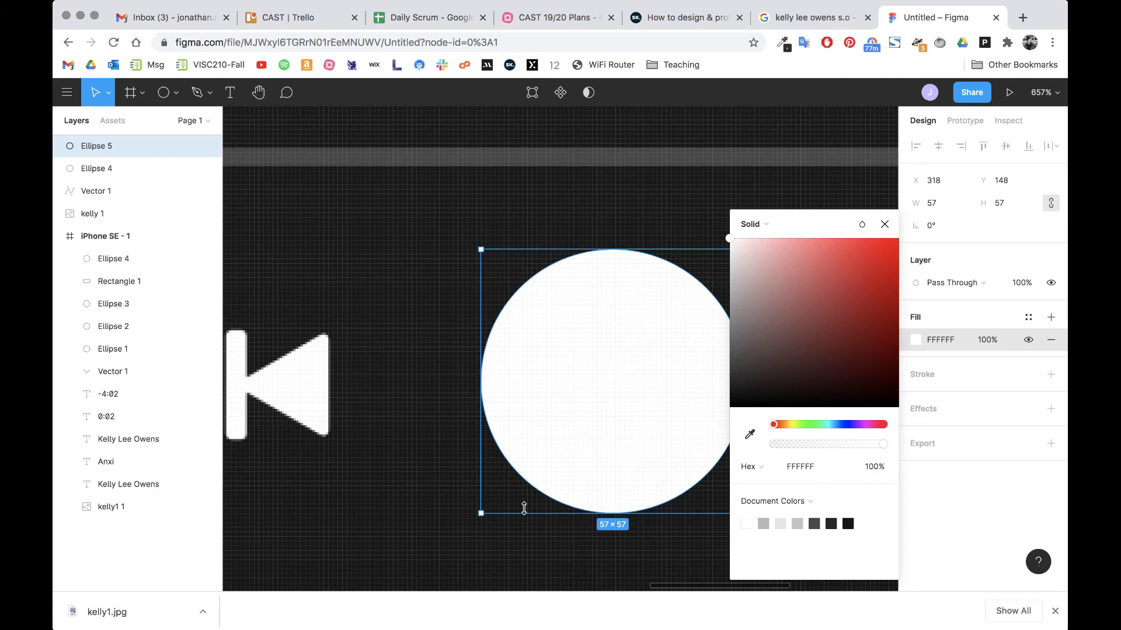
Step: Move the white play button circle into the iPhone SE - 1 frame, centered below the progress bar, and deselect it
scroll(524, 508, down, 10)
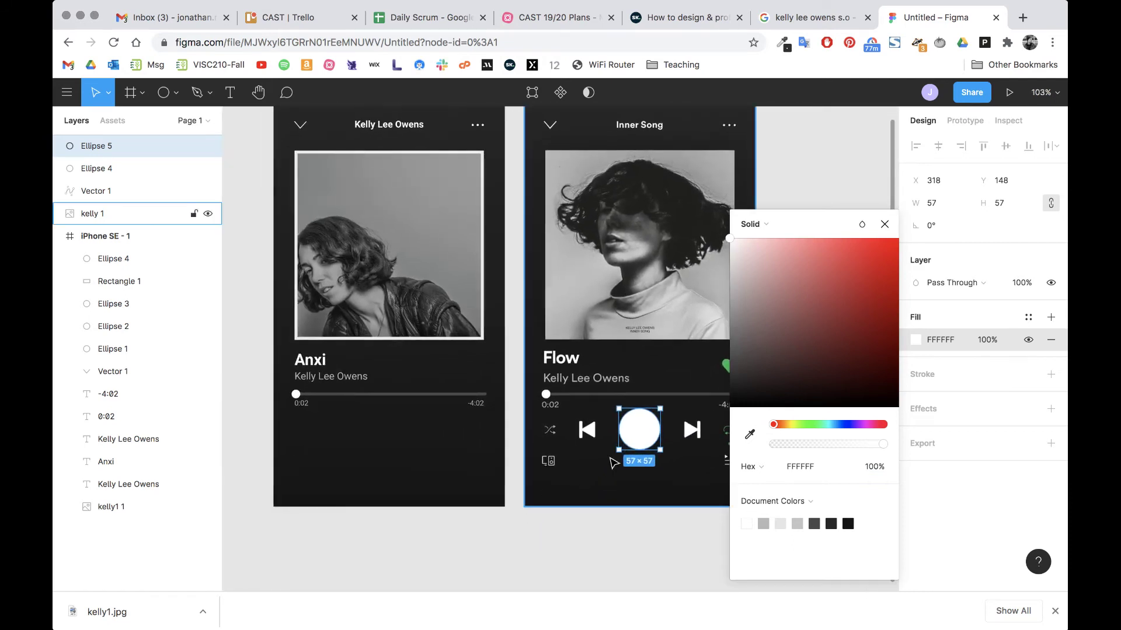
drag(636, 432, 398, 448)
click(658, 530)
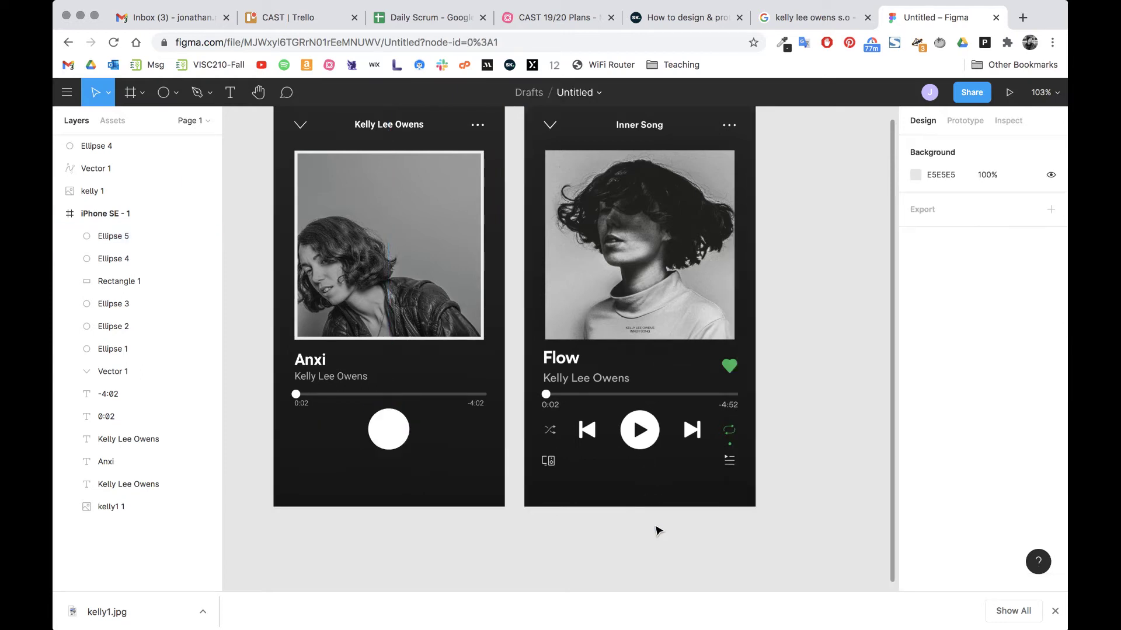
Step: Trace the reference play button's triangle with the Pen tool as a closed shape of about 17.5 × 20.5
scroll(702, 460, up, 10)
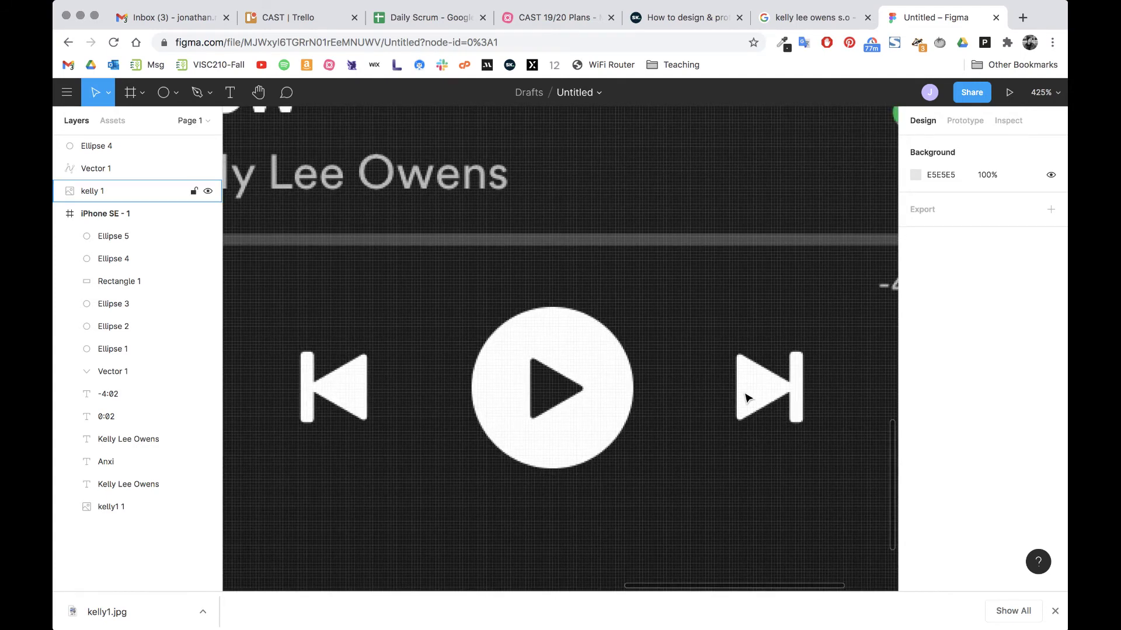
scroll(747, 398, down, 6)
scroll(747, 397, right, 3)
scroll(748, 398, down, 2)
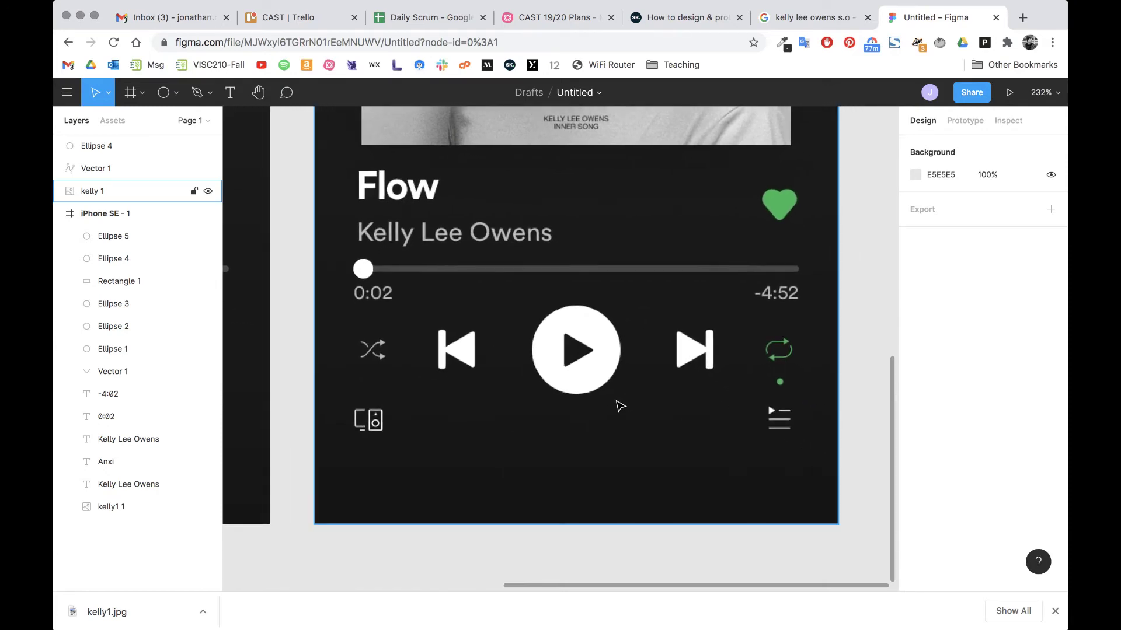
scroll(619, 406, up, 12)
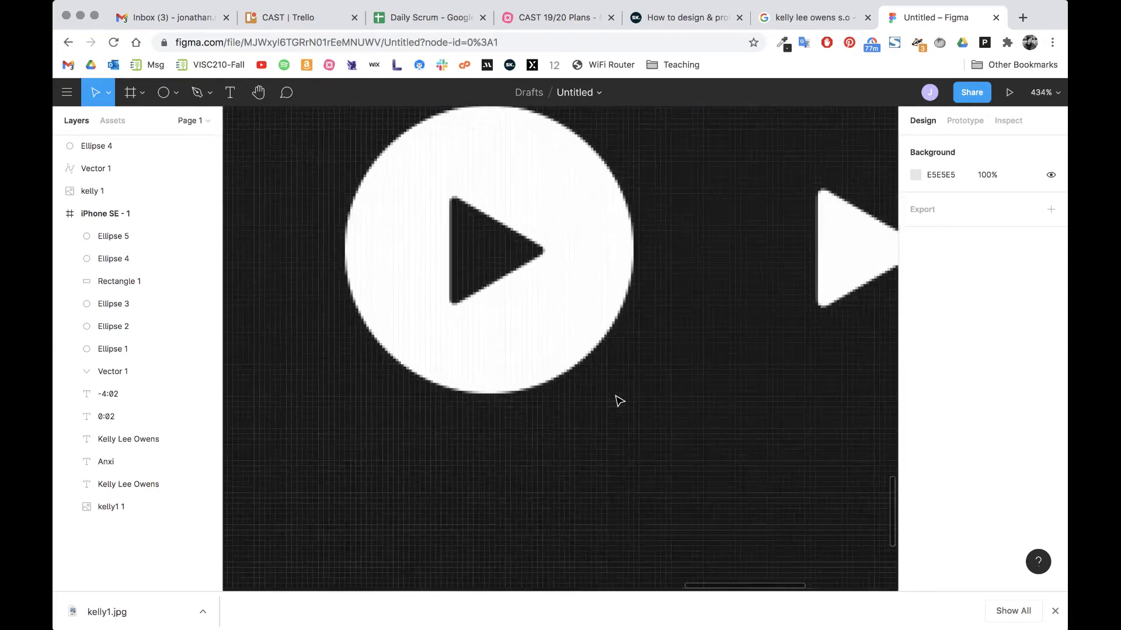
scroll(620, 401, up, 3)
scroll(620, 402, right, 1)
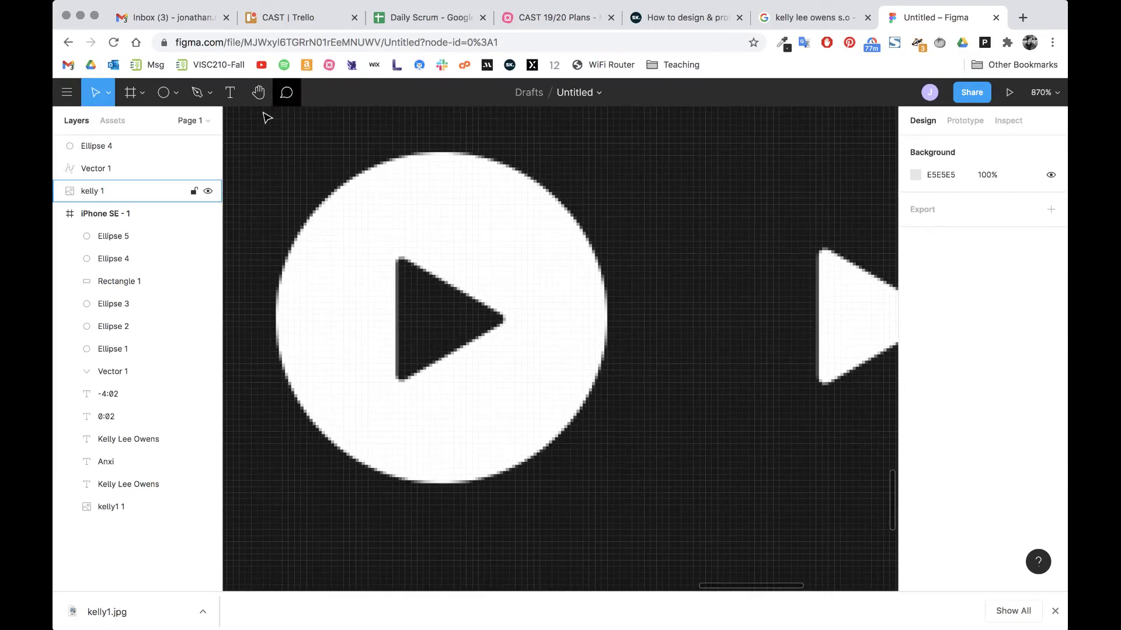
click(198, 94)
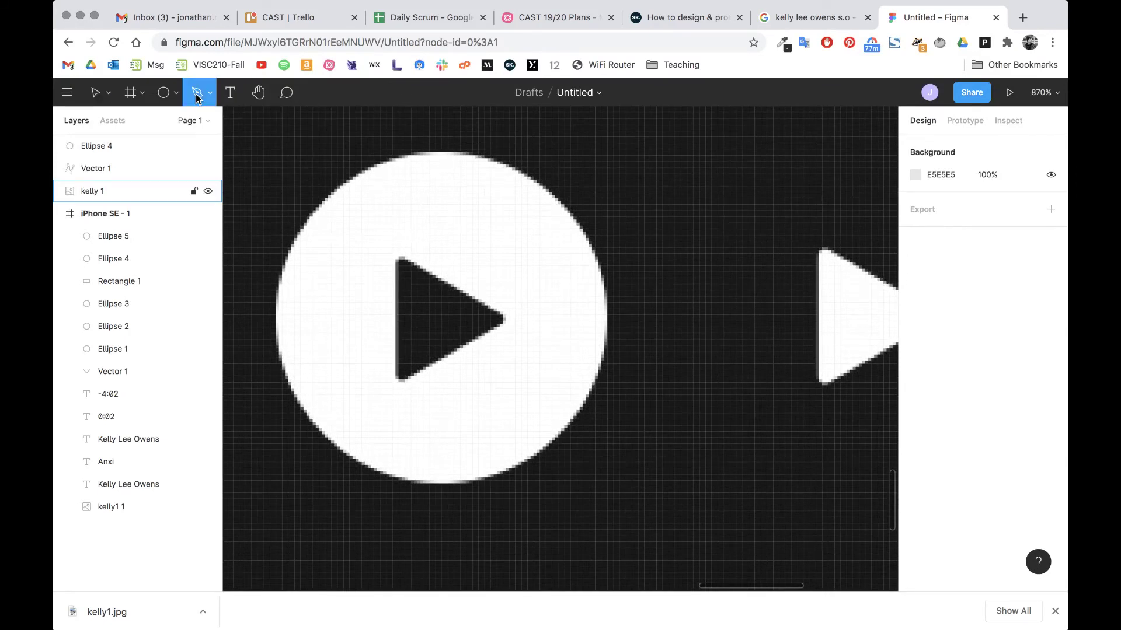
click(400, 382)
click(399, 258)
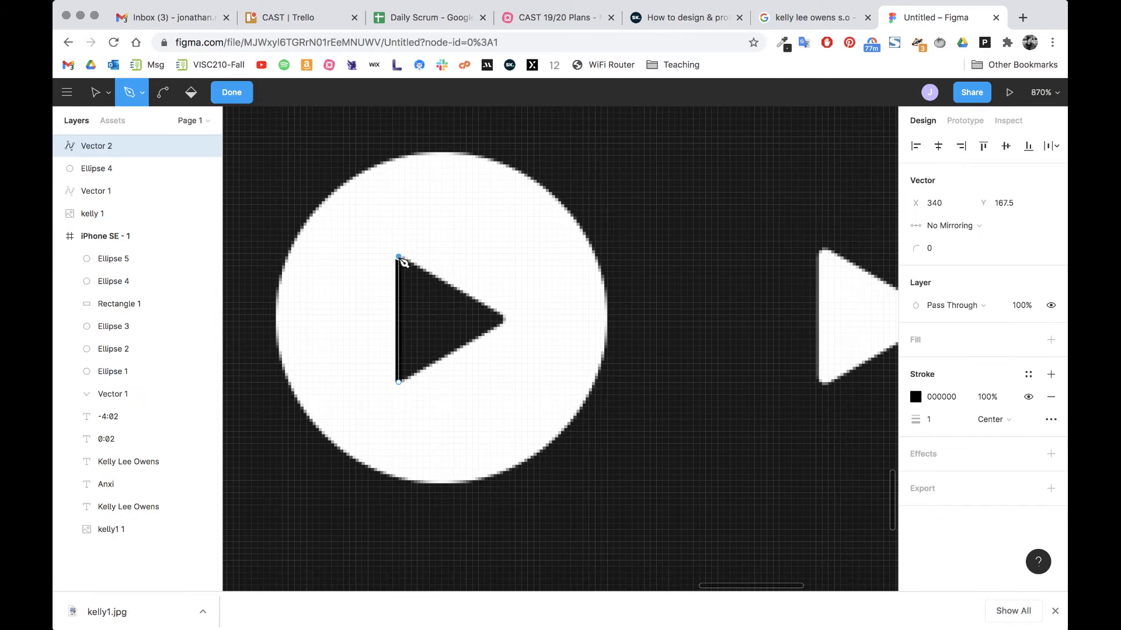
click(507, 321)
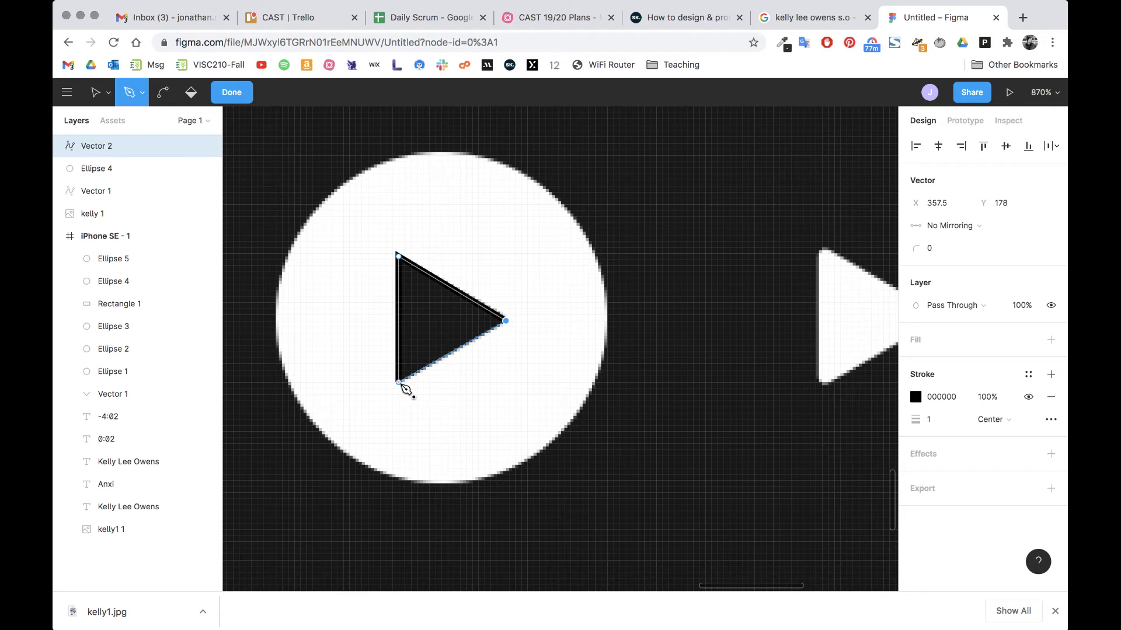
click(399, 383)
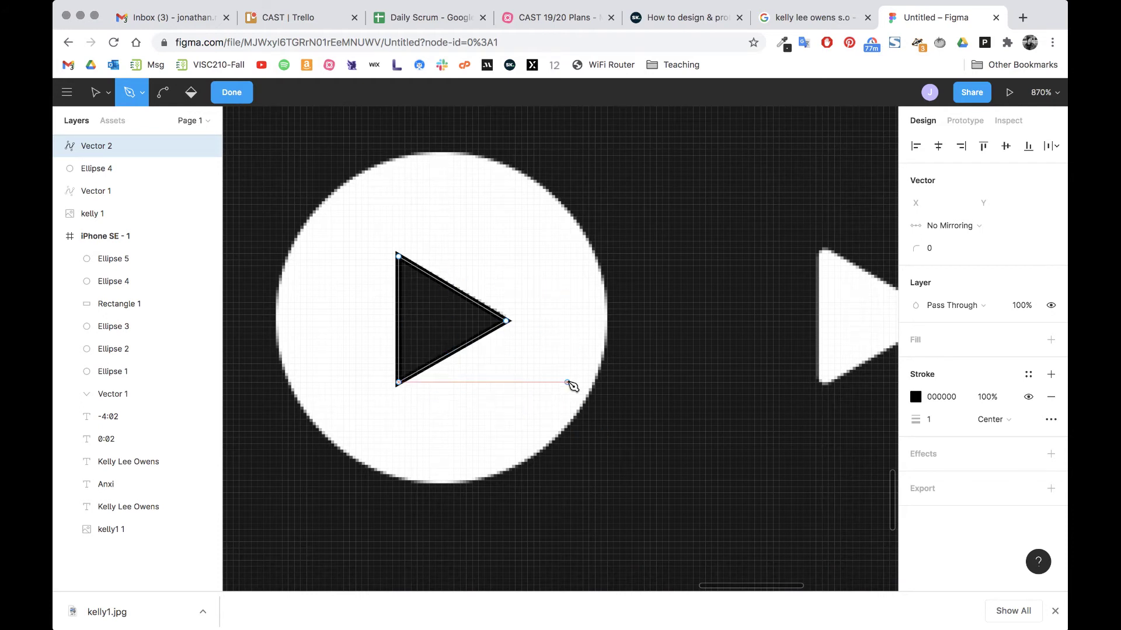
Step: Finish editing the traced triangle and move it horizontally beside the reference triangle, to X 353, Y 167.5
scroll(572, 385, up, 5)
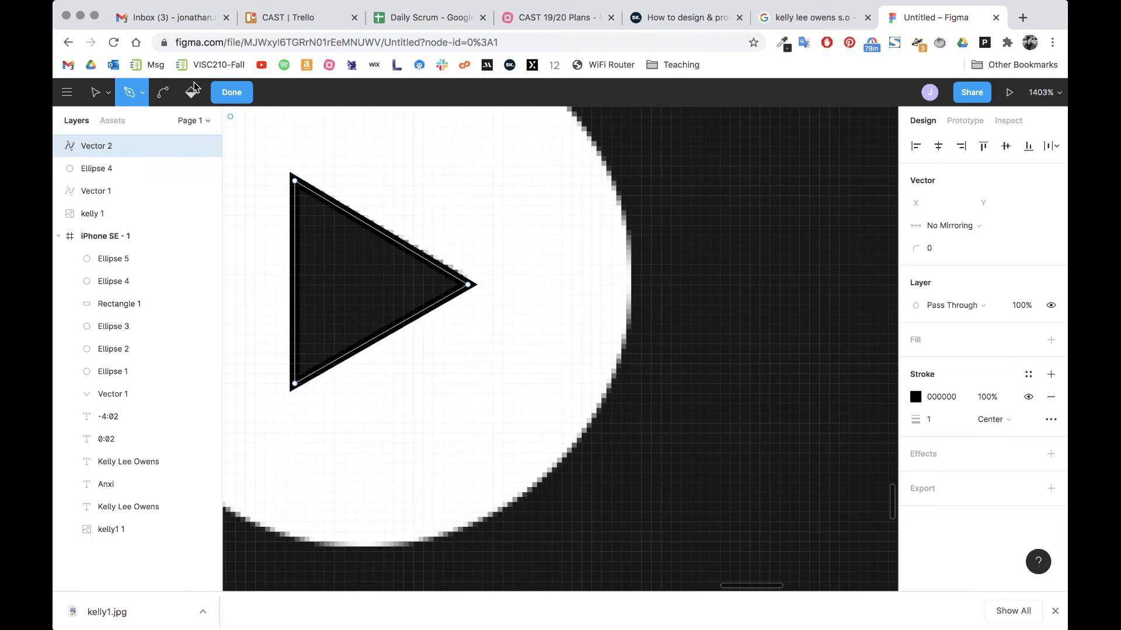
click(98, 91)
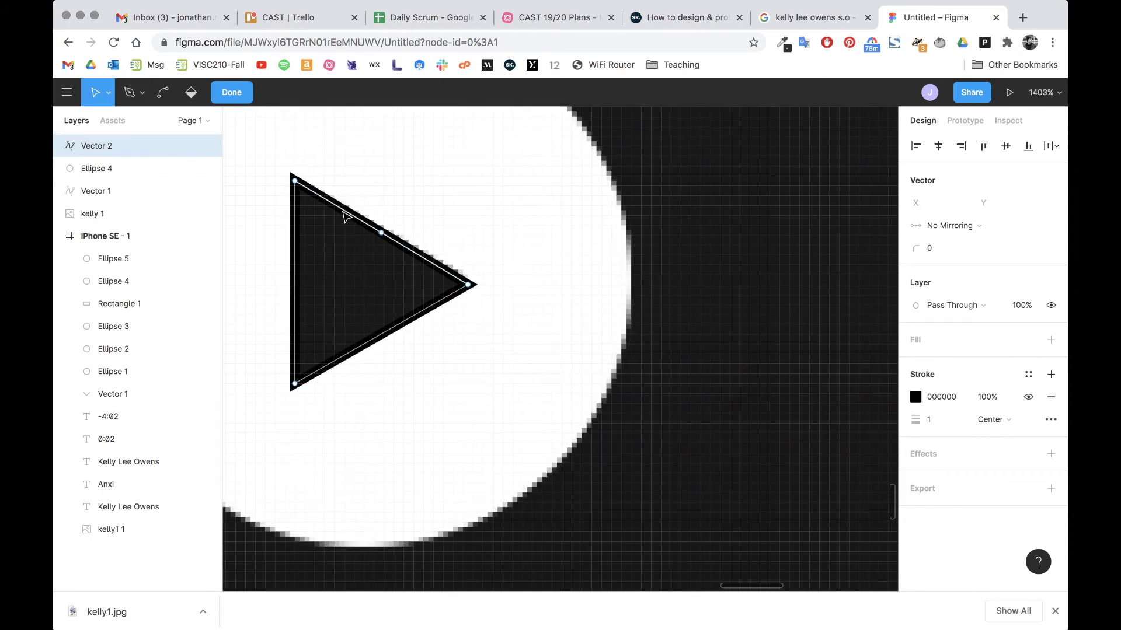
key(Escape)
mouse_move(350, 218)
mouse_down()
mouse_move(548, 213)
mouse_move(469, 204)
mouse_up()
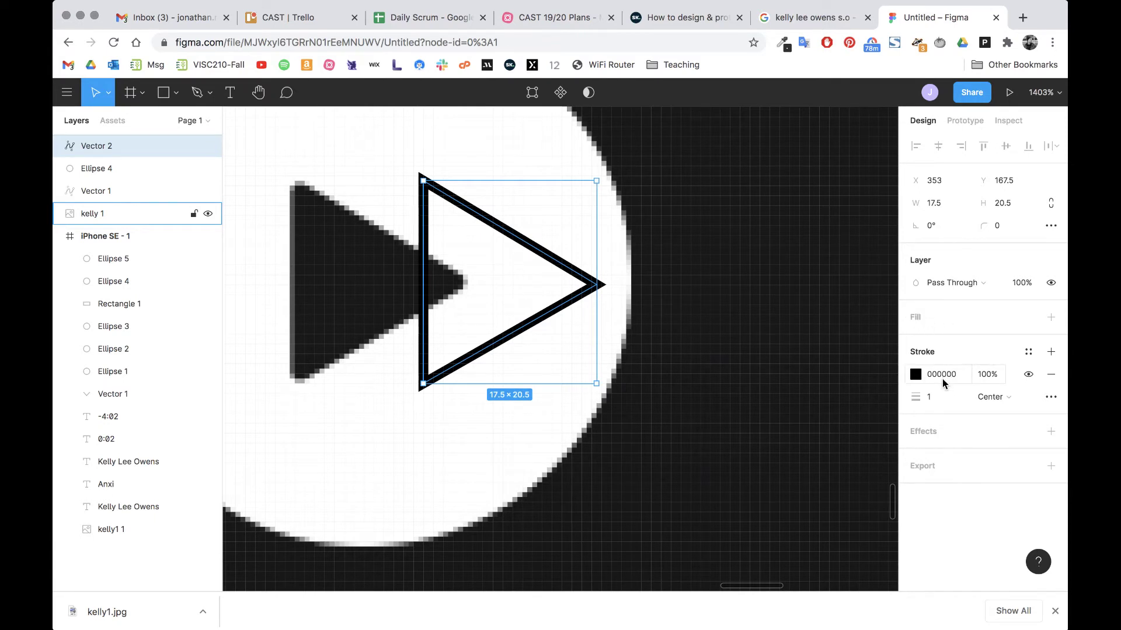
Step: Set the traced triangle's stroke width to 0
click(933, 404)
text(0)
click(961, 511)
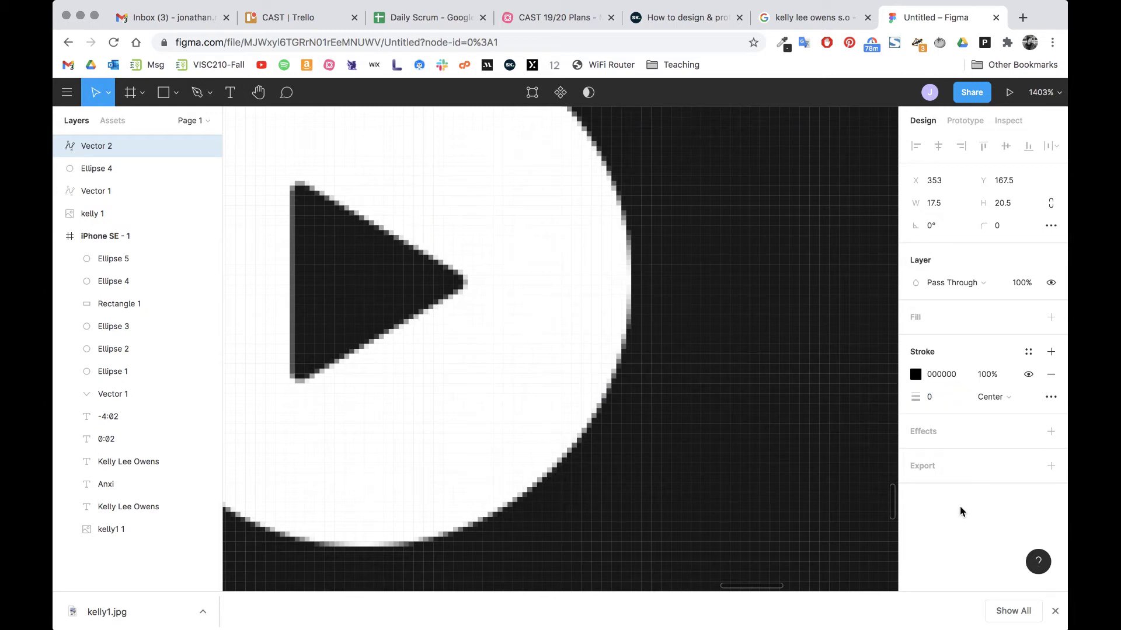
Step: Add a fill of 181818 to the traced triangle by sampling the reference triangle with the eyedropper, and deselect the shape
click(924, 316)
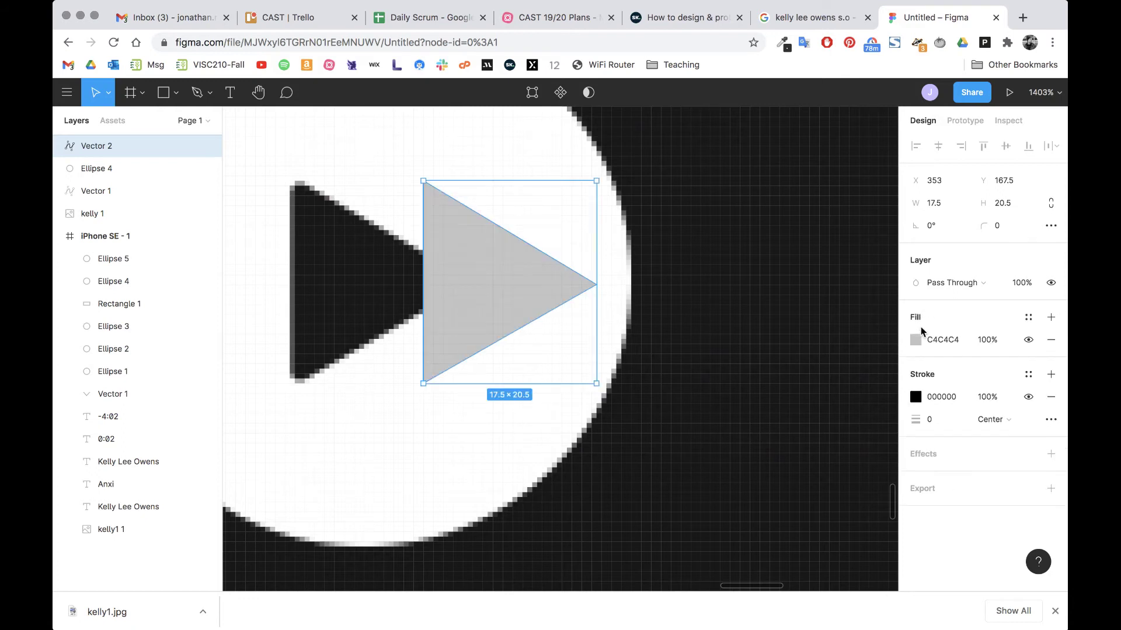
click(916, 340)
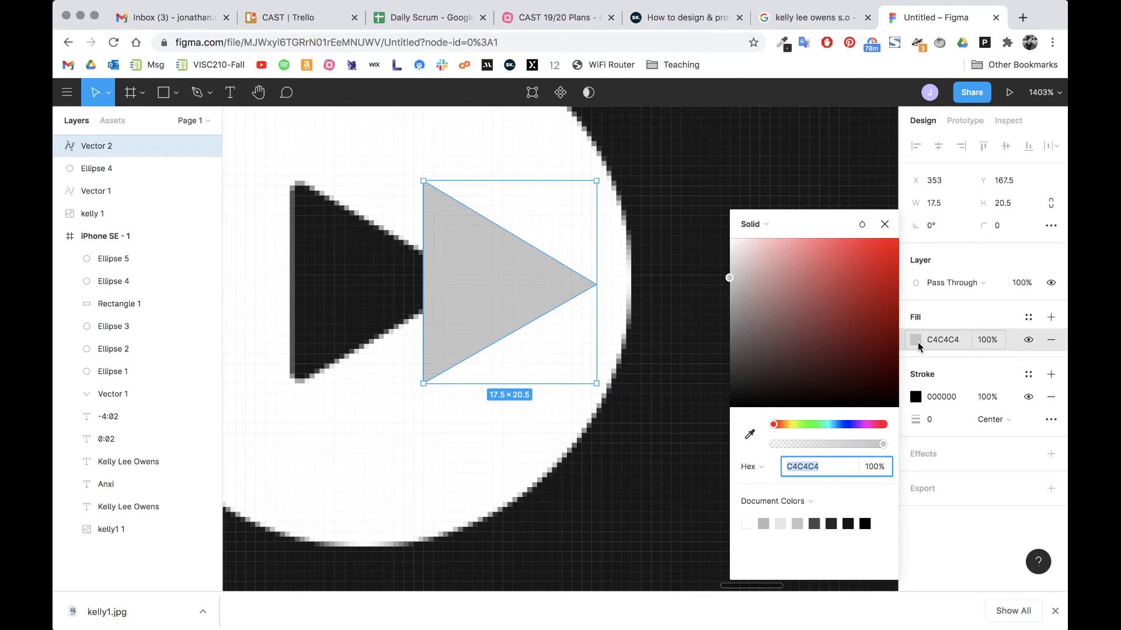
click(746, 442)
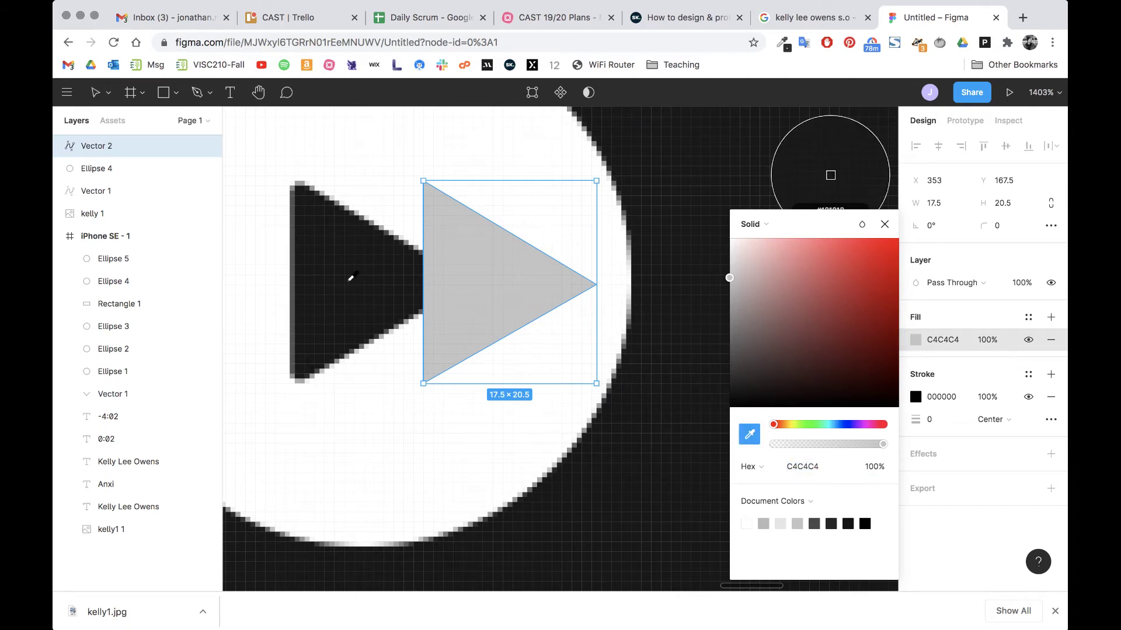
click(352, 276)
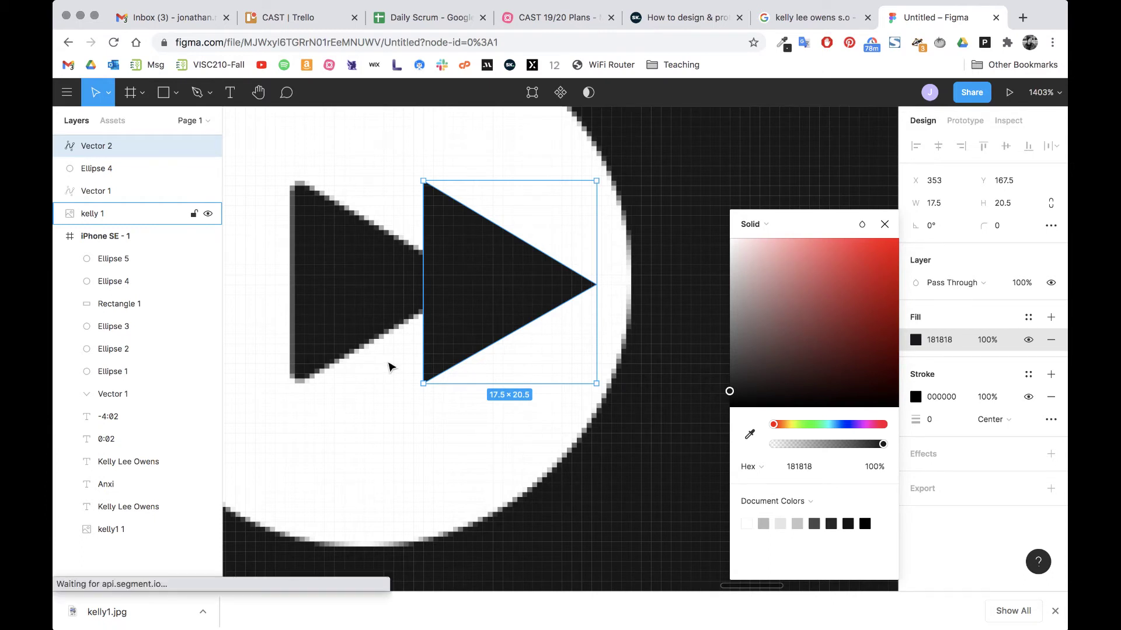
click(389, 366)
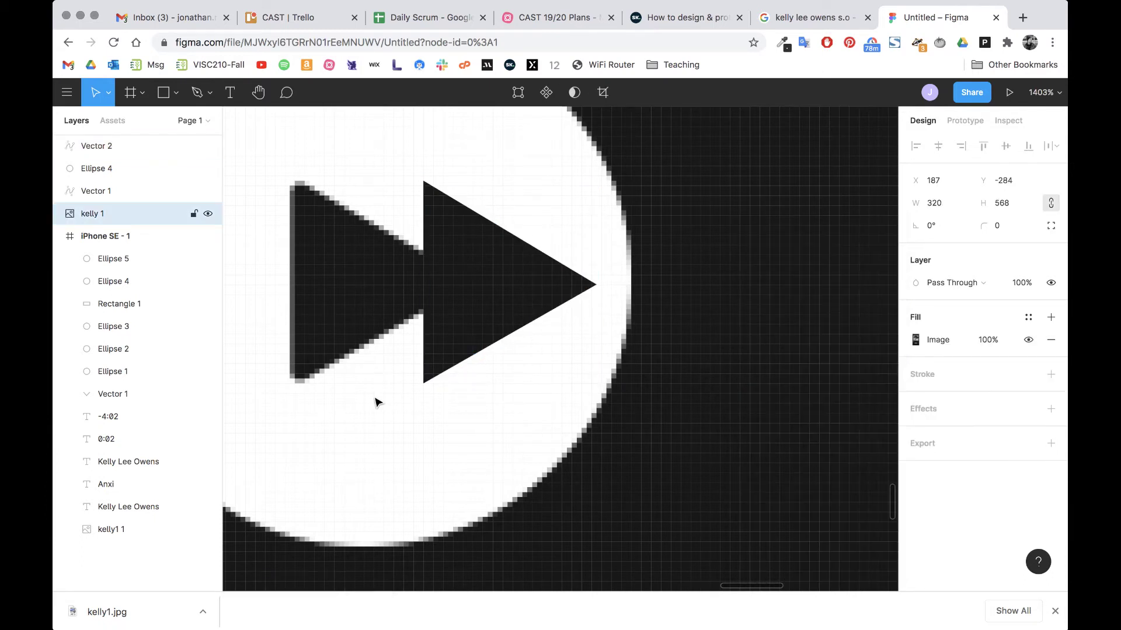
Step: Set the traced play triangle's corner radius to 1 and deselect it
scroll(402, 482, down, 5)
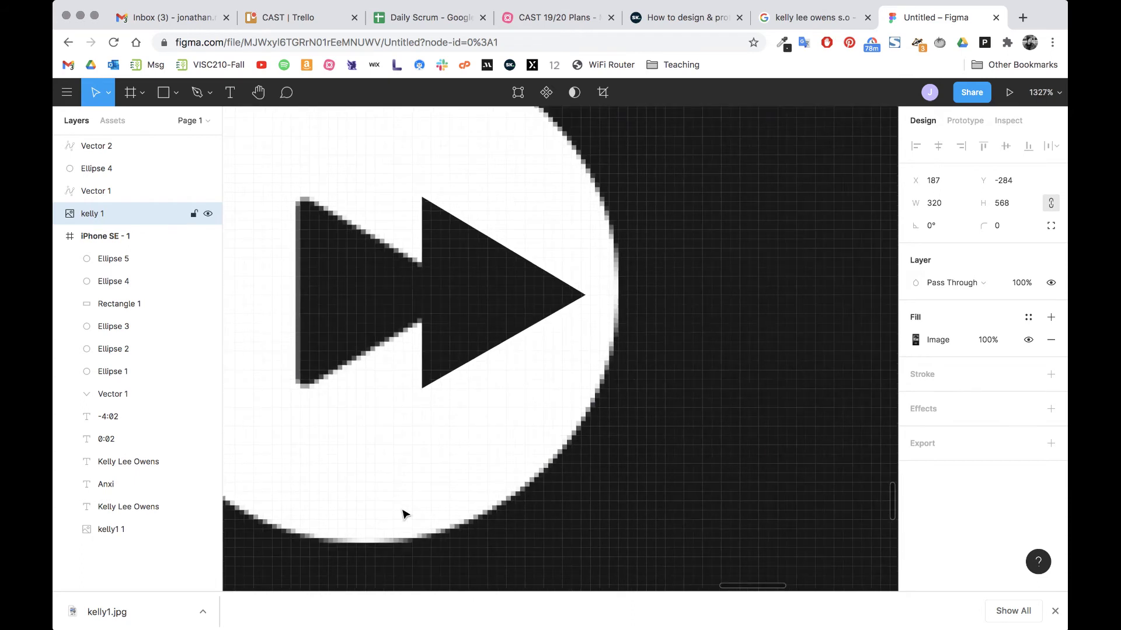
scroll(388, 383, up, 10)
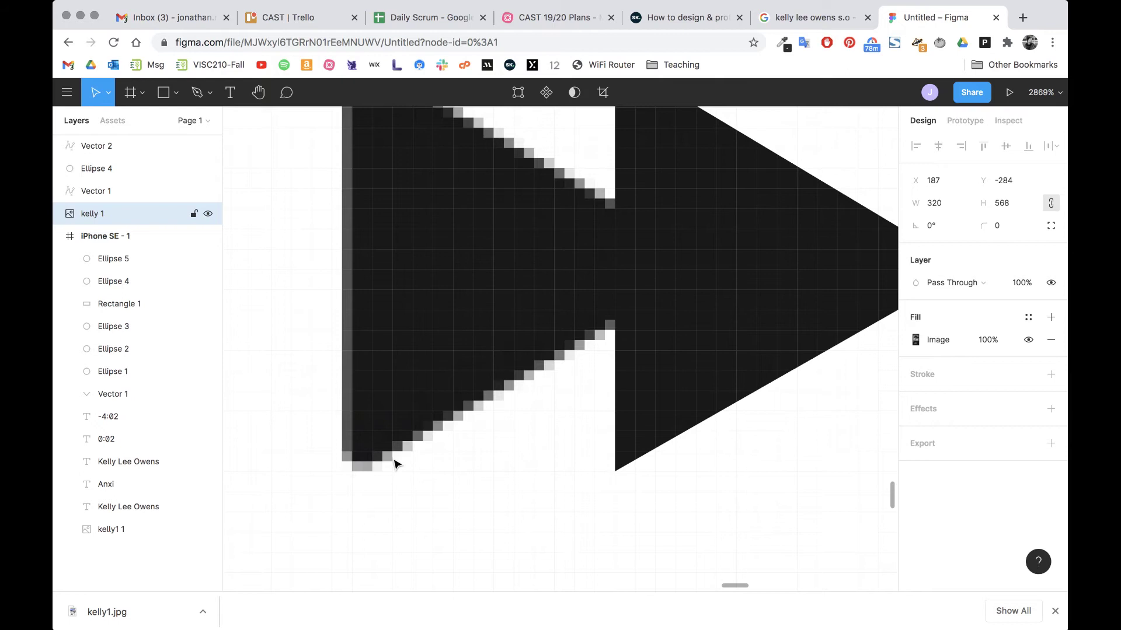
scroll(395, 464, right, 2)
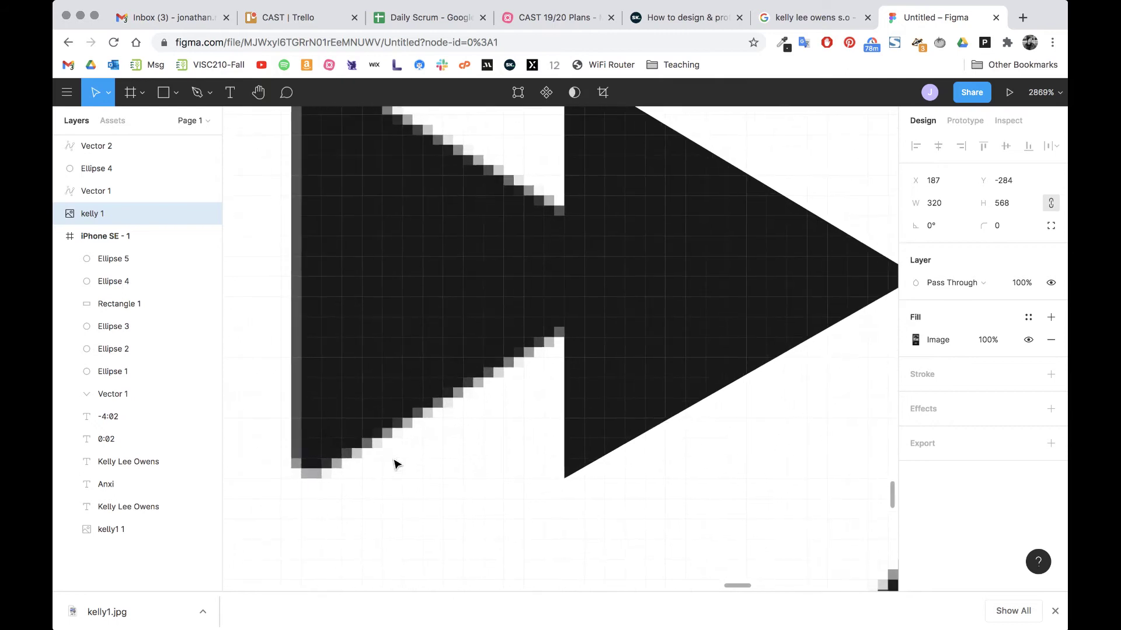
click(636, 355)
scroll(704, 350, right, 5)
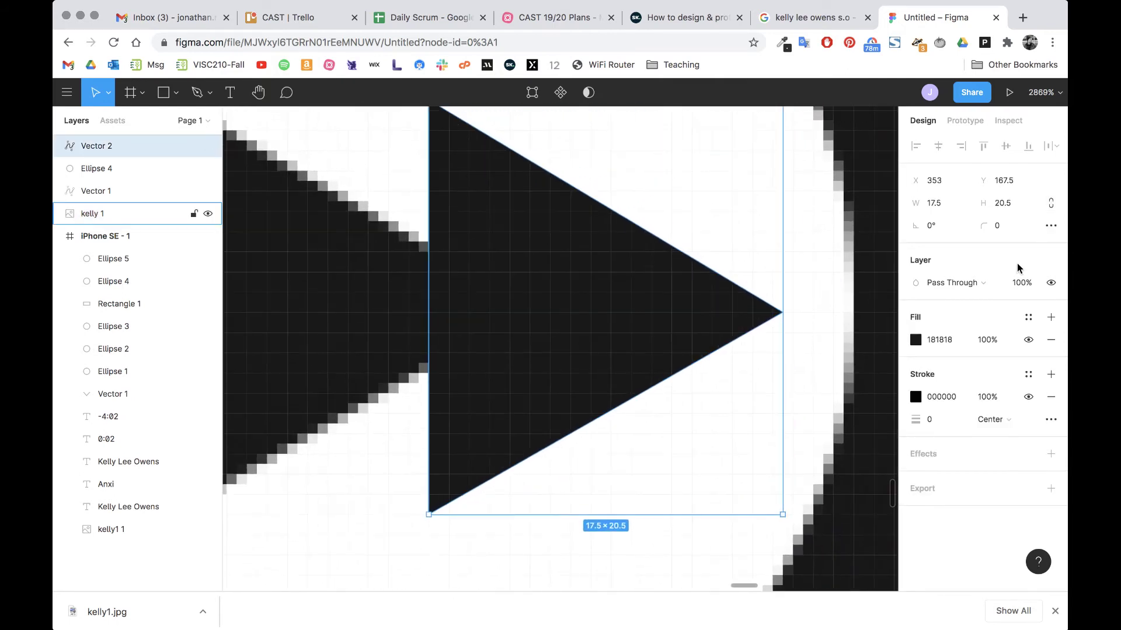
click(998, 227)
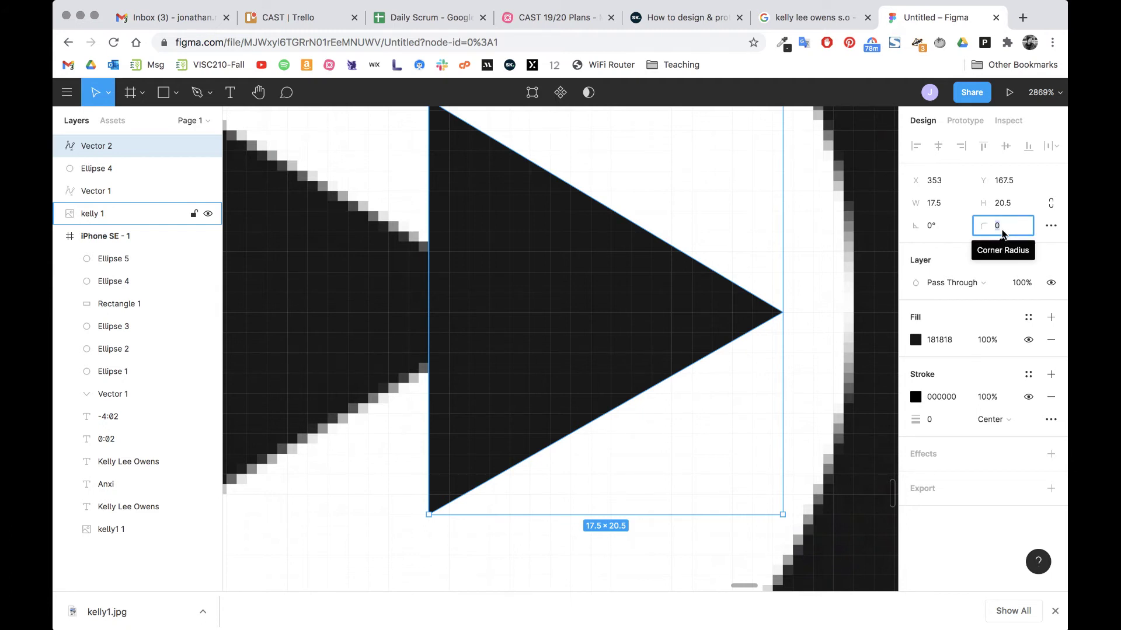
text(1)
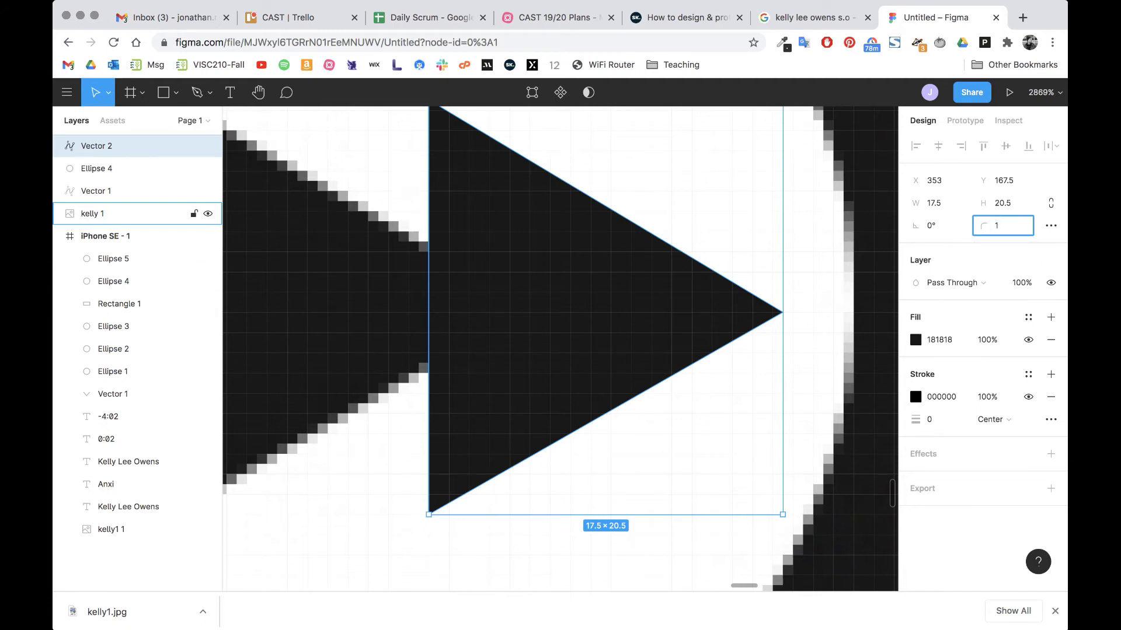
key(Tab)
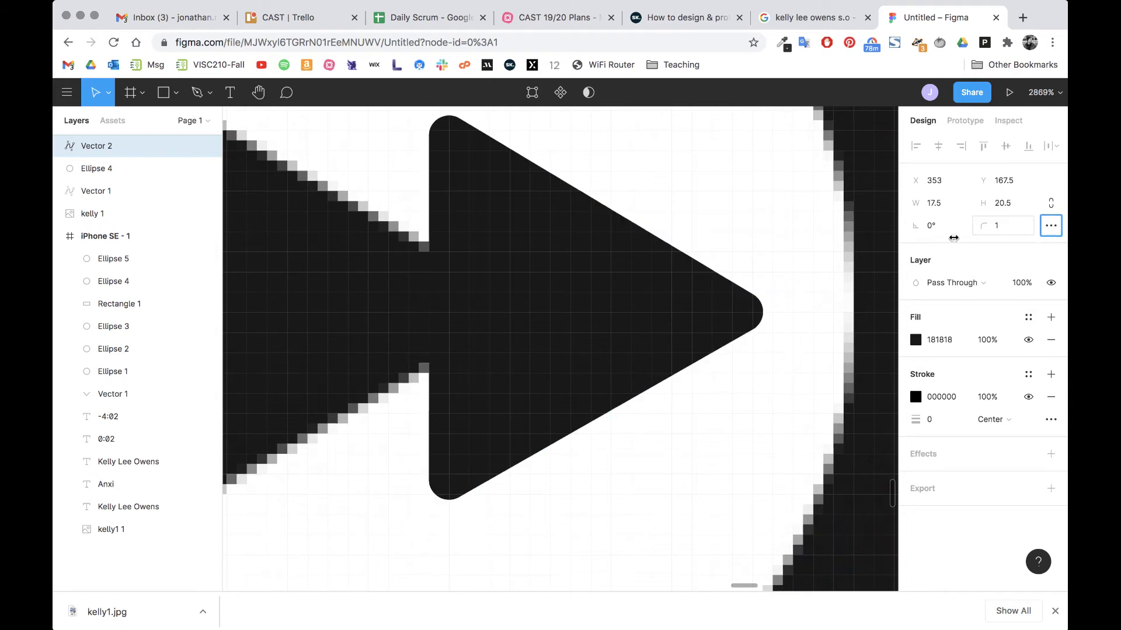
scroll(725, 322, down, 5)
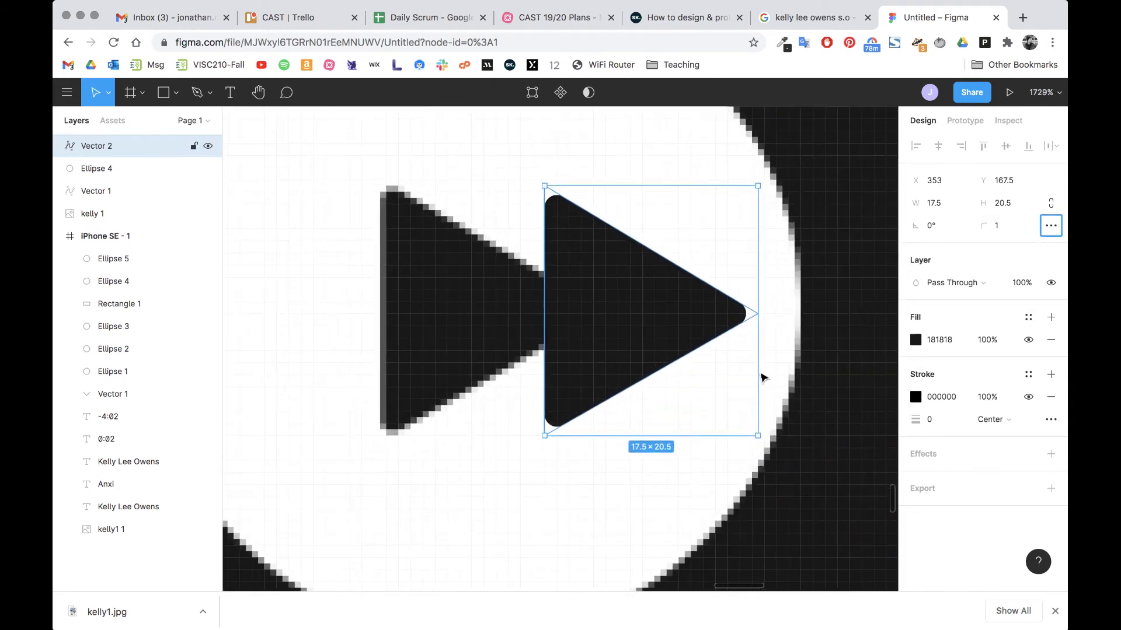
click(782, 392)
scroll(710, 390, down, 8)
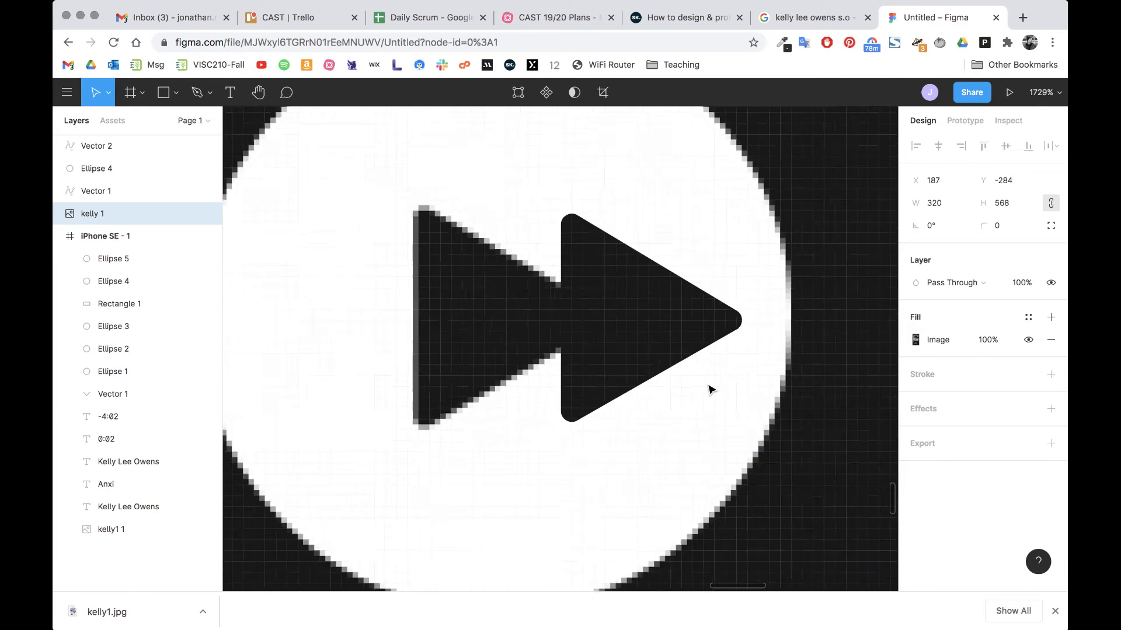
Step: Move the rounded play triangle into the white circle of the iPhone SE - 1 frame, at X 154, Y 451.5, and deselect it
scroll(710, 390, down, 6)
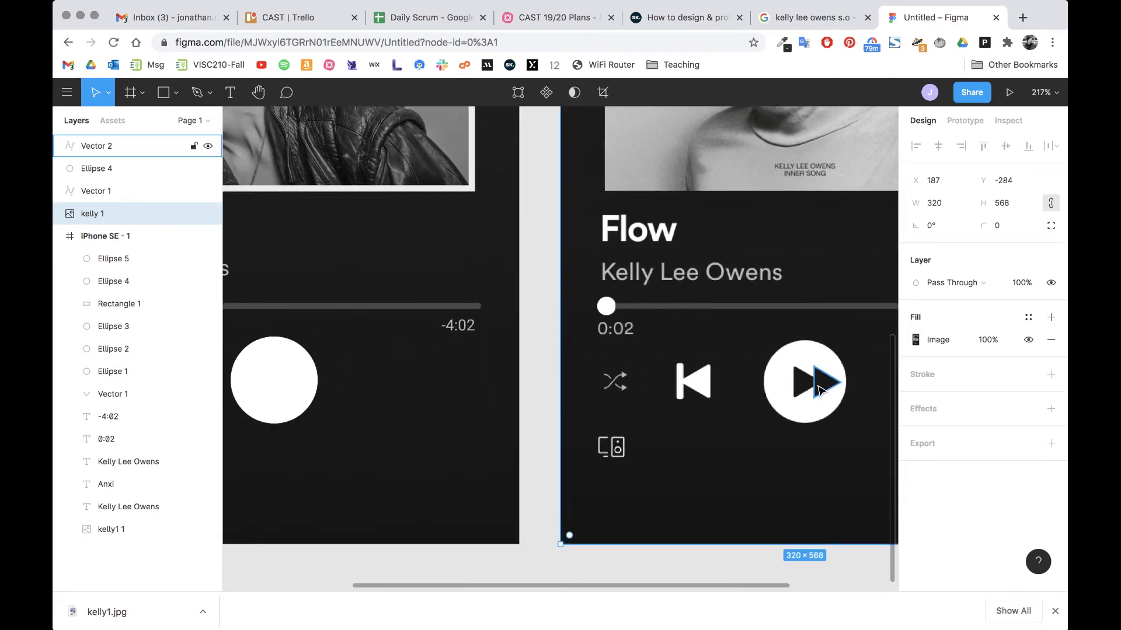
drag(823, 388, 281, 382)
click(823, 386)
scroll(315, 391, left, 5)
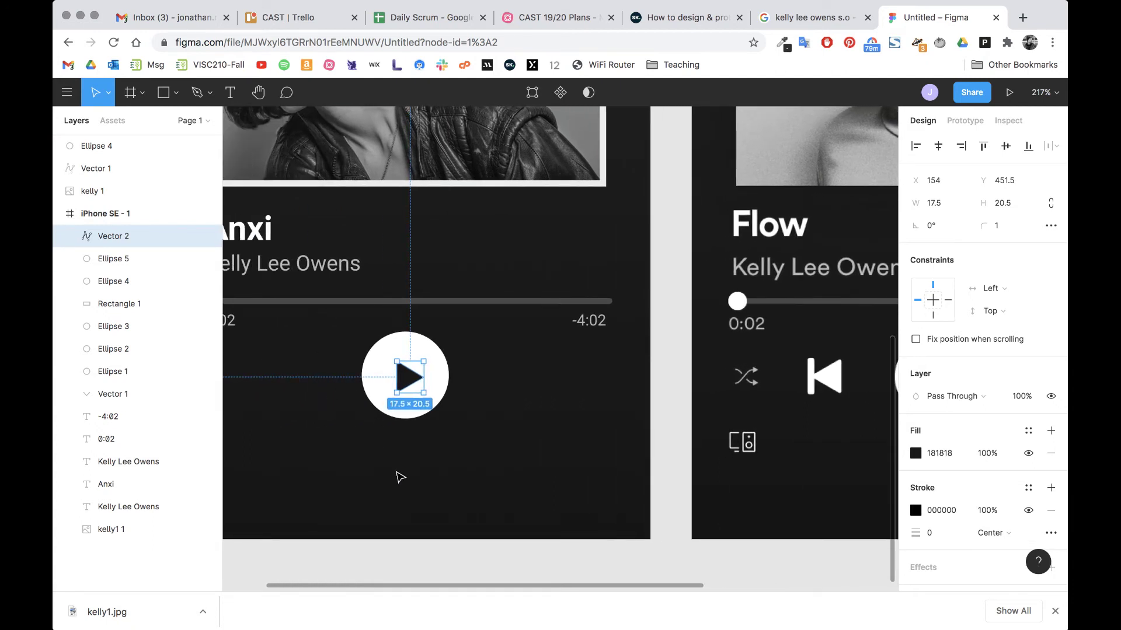
click(444, 484)
scroll(445, 485, down, 2)
scroll(446, 495, up, 3)
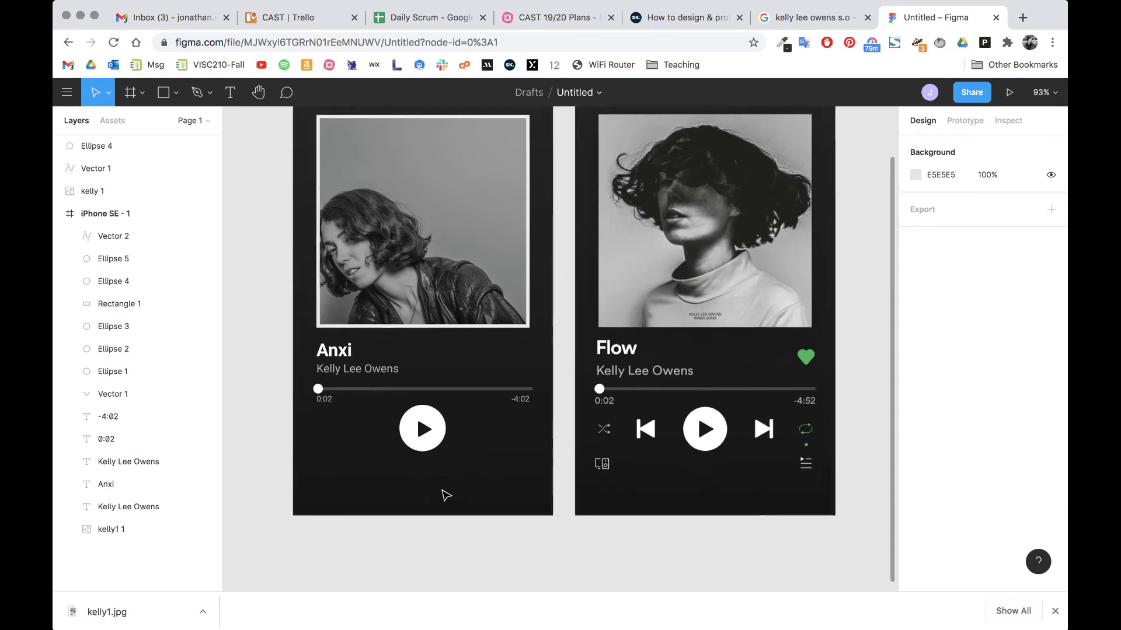
Step: Draw a three-sided polygon of about 23 × 23 over the reference skip-forward icon and rotate it to -90° so it points right
scroll(779, 425, right, 2)
scroll(779, 425, right, 3)
scroll(779, 425, down, 1)
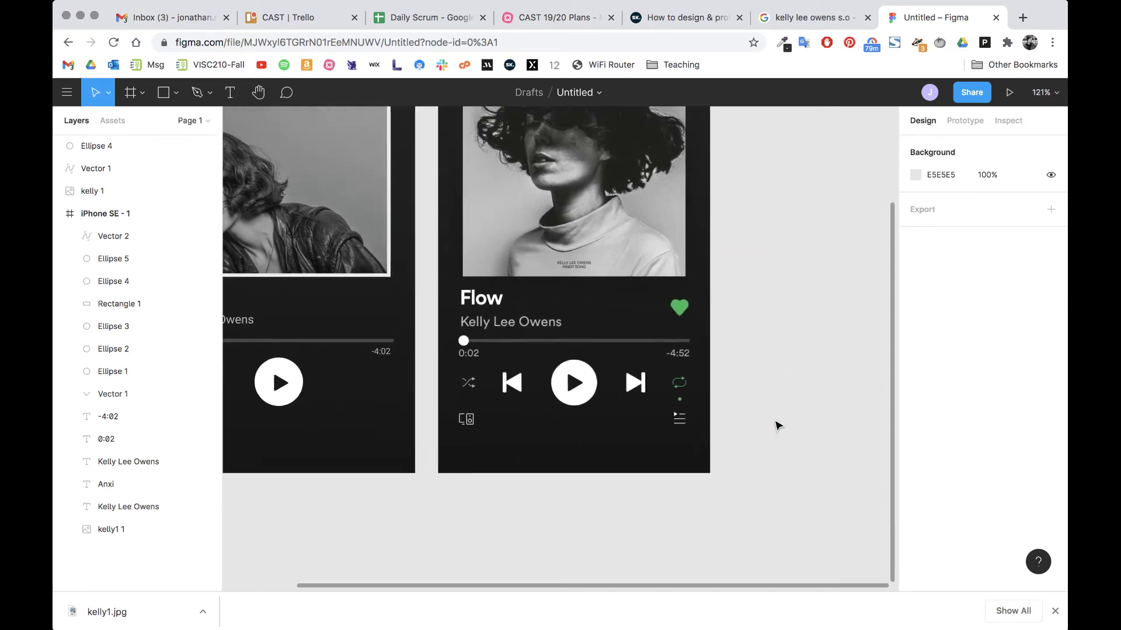
scroll(616, 385, up, 10)
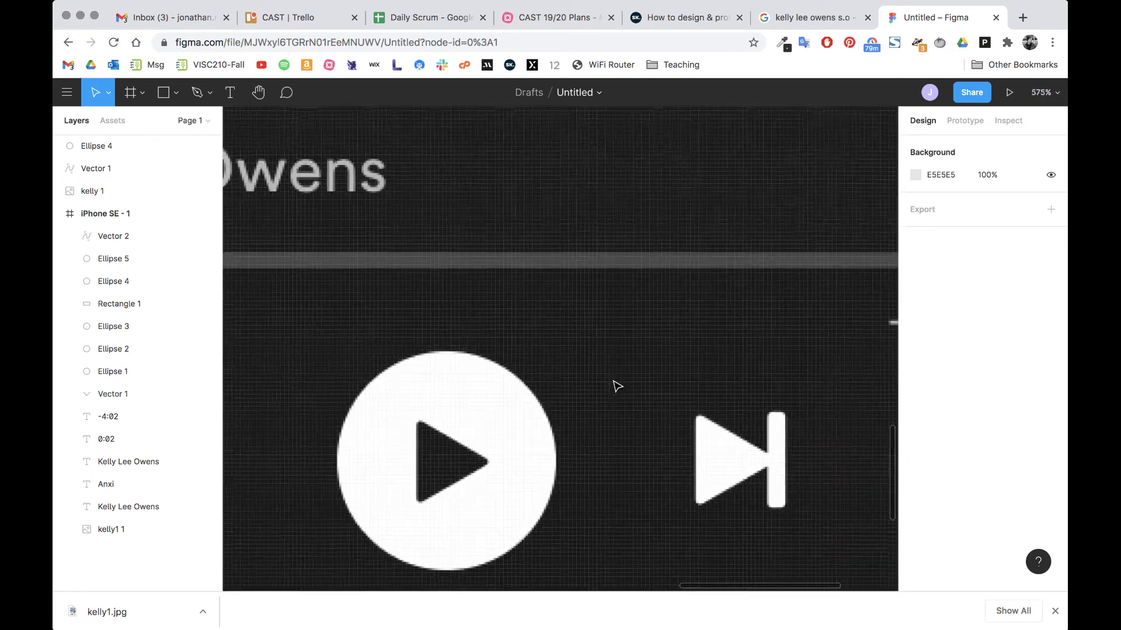
scroll(616, 385, up, 4)
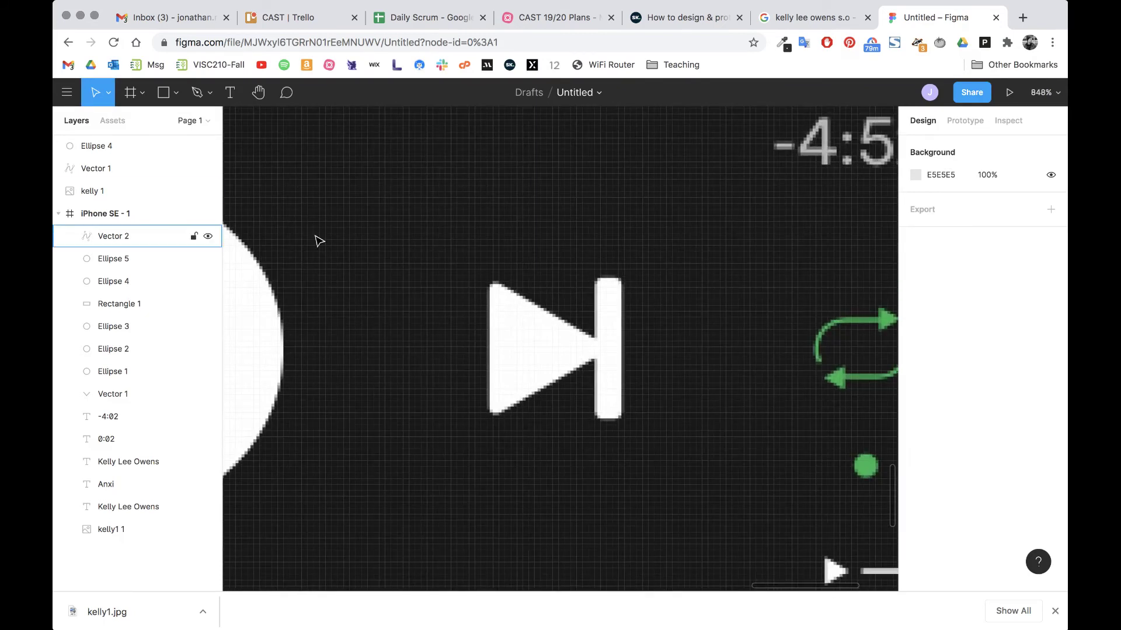
click(178, 94)
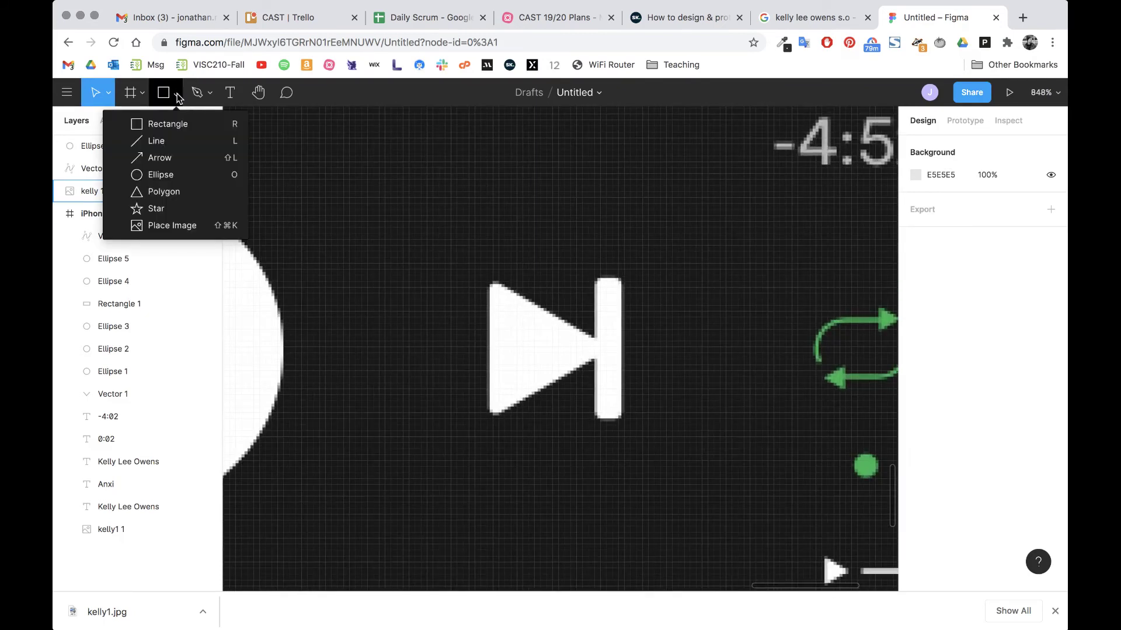
click(178, 191)
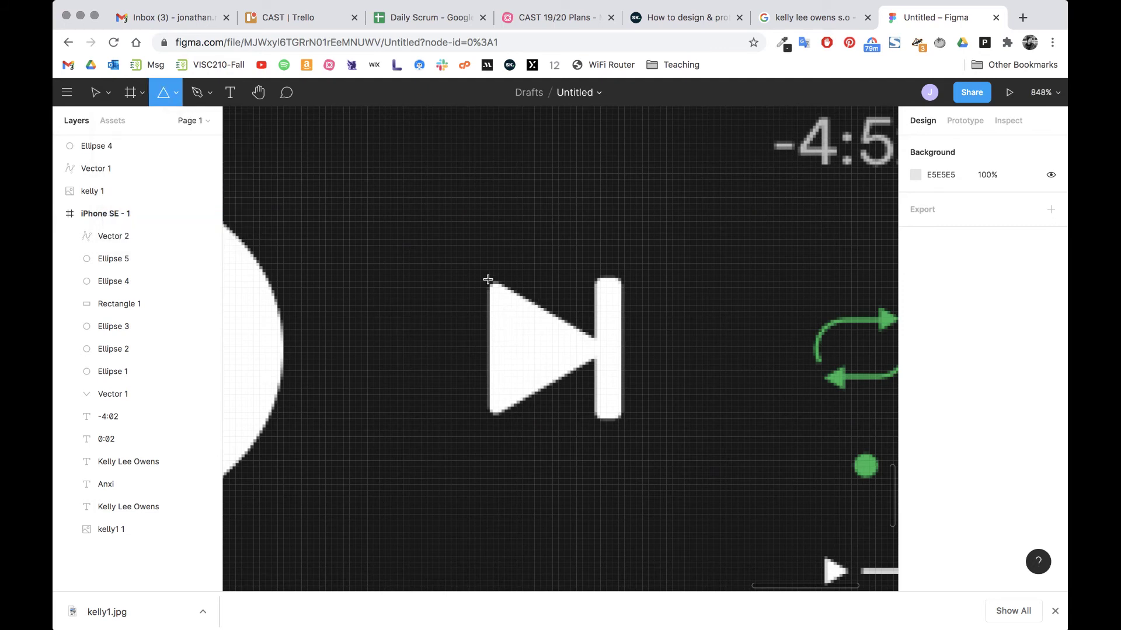
drag(487, 279, 625, 418)
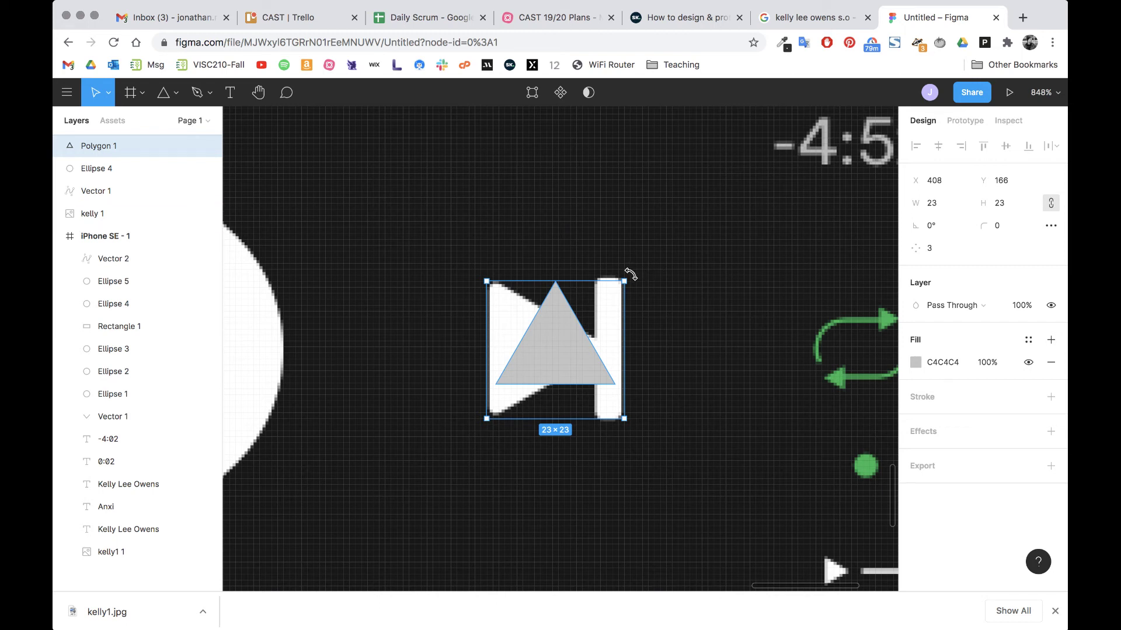
drag(632, 274, 645, 433)
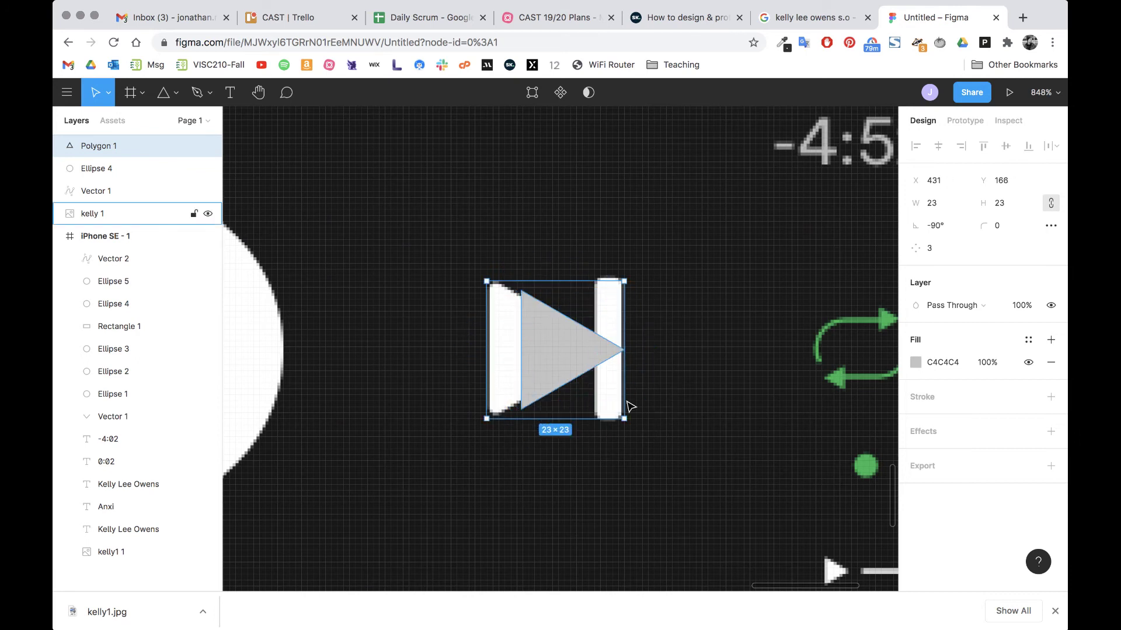
Step: Resize the polygon to 26 × 26 and align it with the reference skip-forward triangle at X 428, Y 164
drag(573, 357, 539, 344)
drag(594, 407, 616, 428)
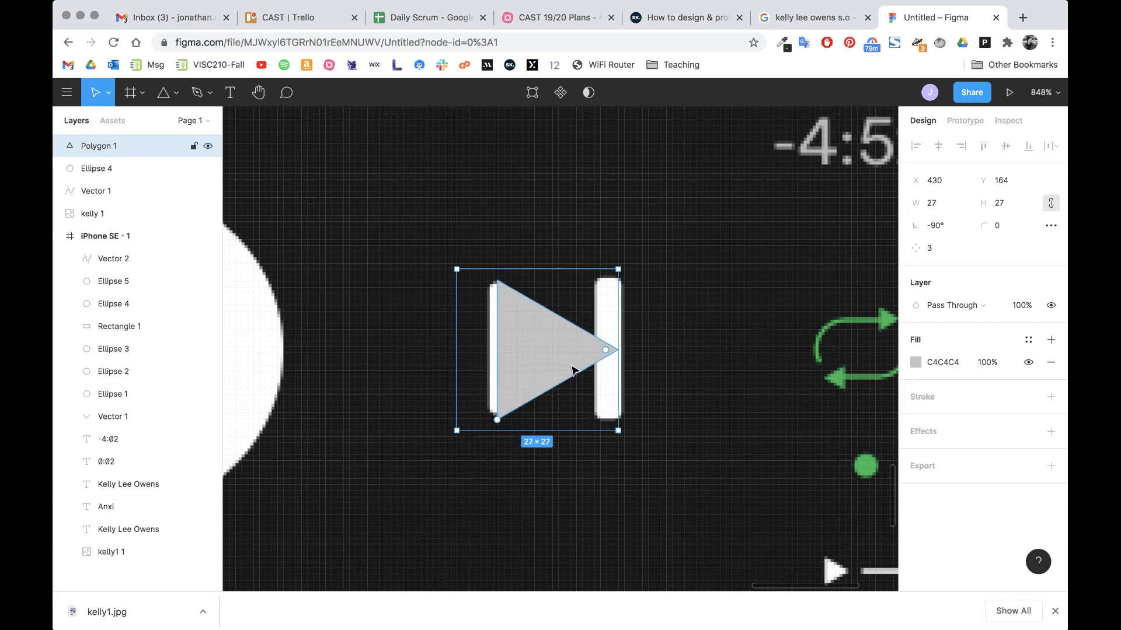
drag(558, 357, 552, 356)
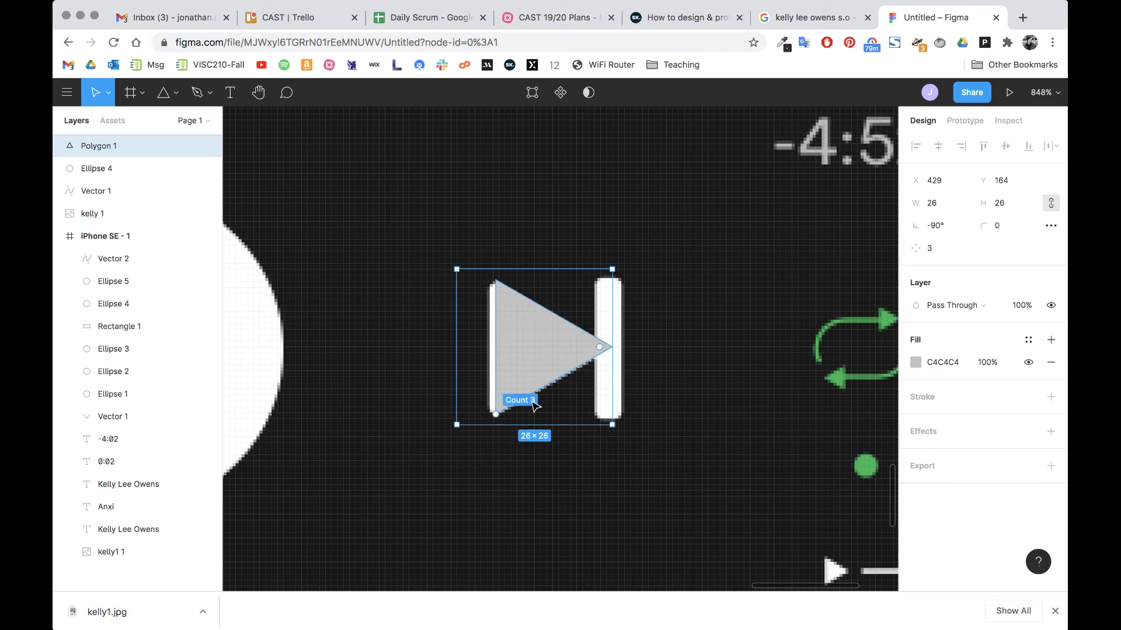
drag(568, 368, 558, 368)
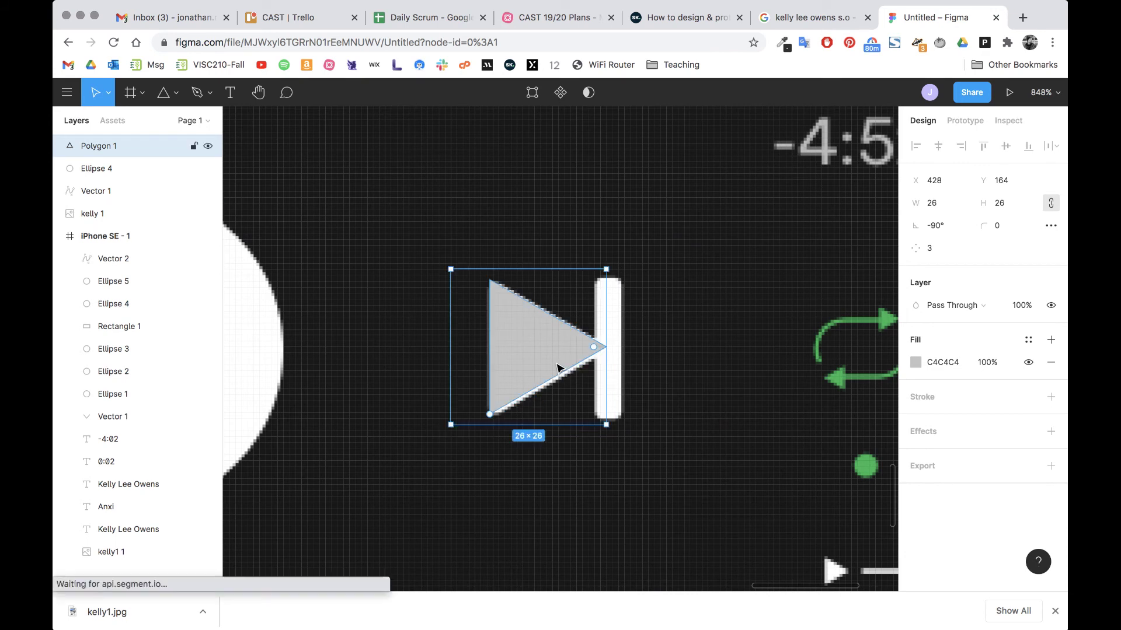
Step: Set the skip-forward polygon's corner radius to 1
click(1005, 231)
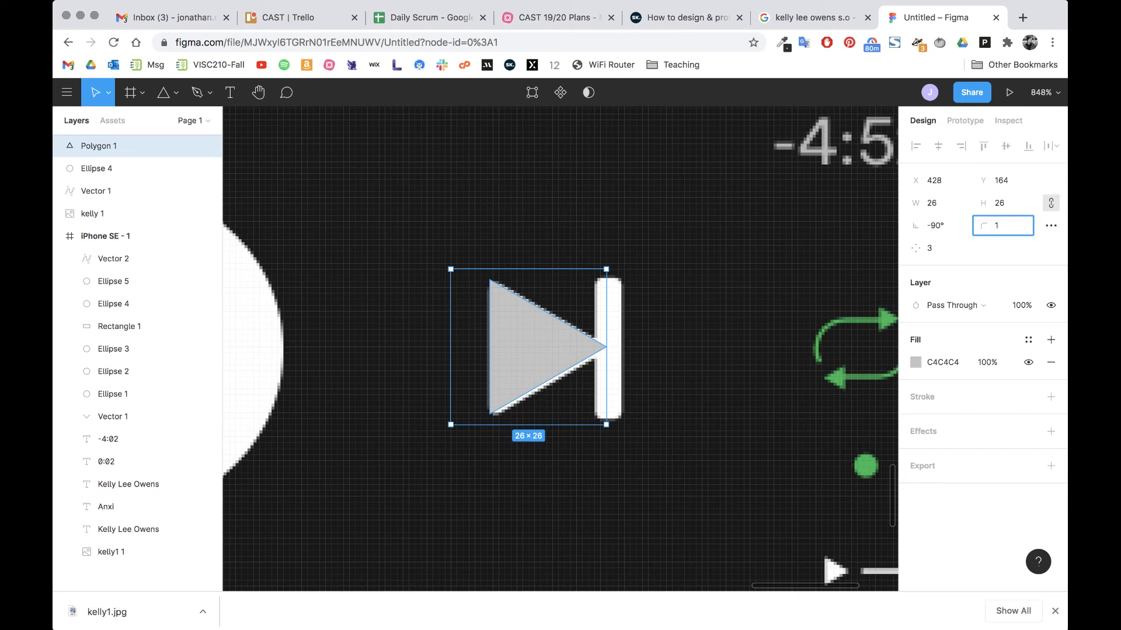
text(1)
key(Return)
Step: Change the skip-forward polygon's fill to FFFFFF and deselect it
click(915, 363)
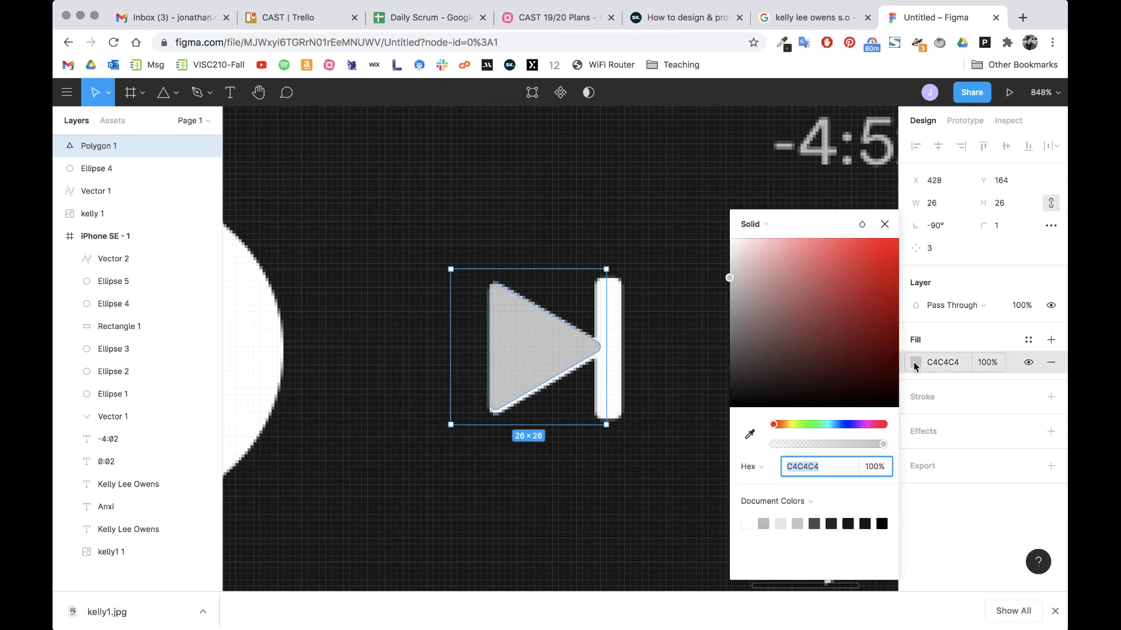
drag(746, 279, 702, 222)
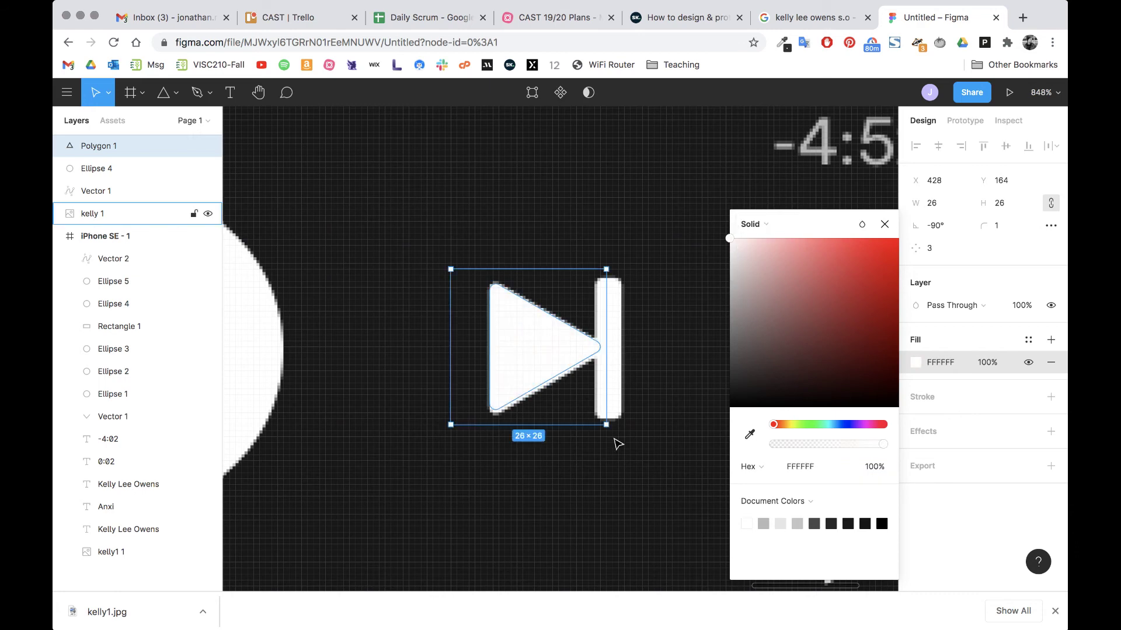
scroll(617, 445, down, 2)
scroll(616, 444, up, 3)
scroll(612, 441, down, 6)
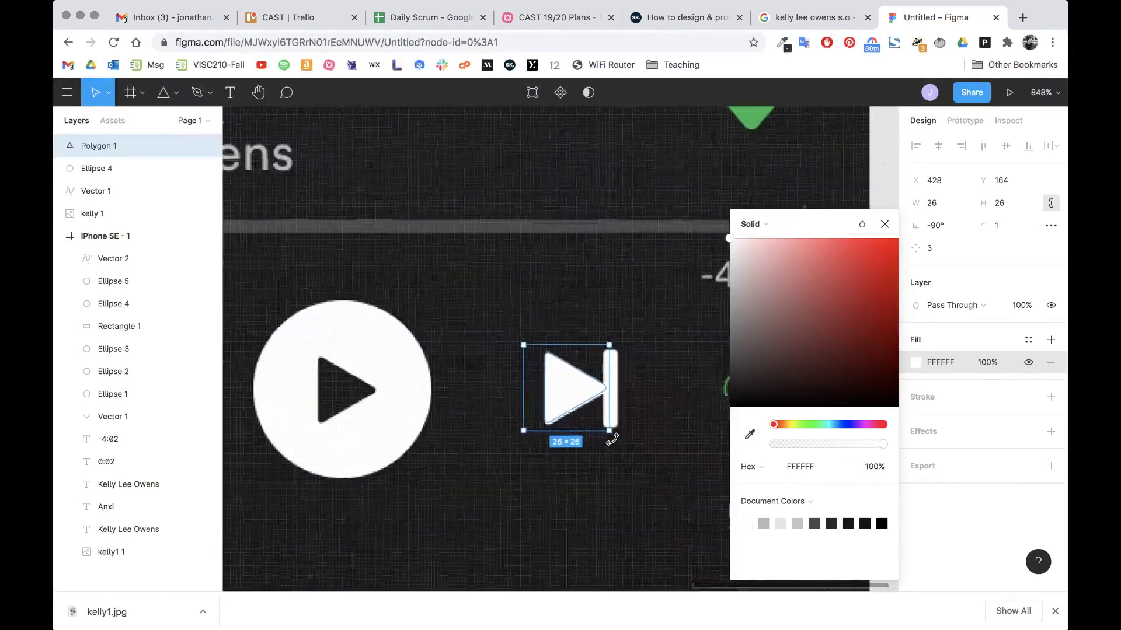
scroll(613, 441, up, 4)
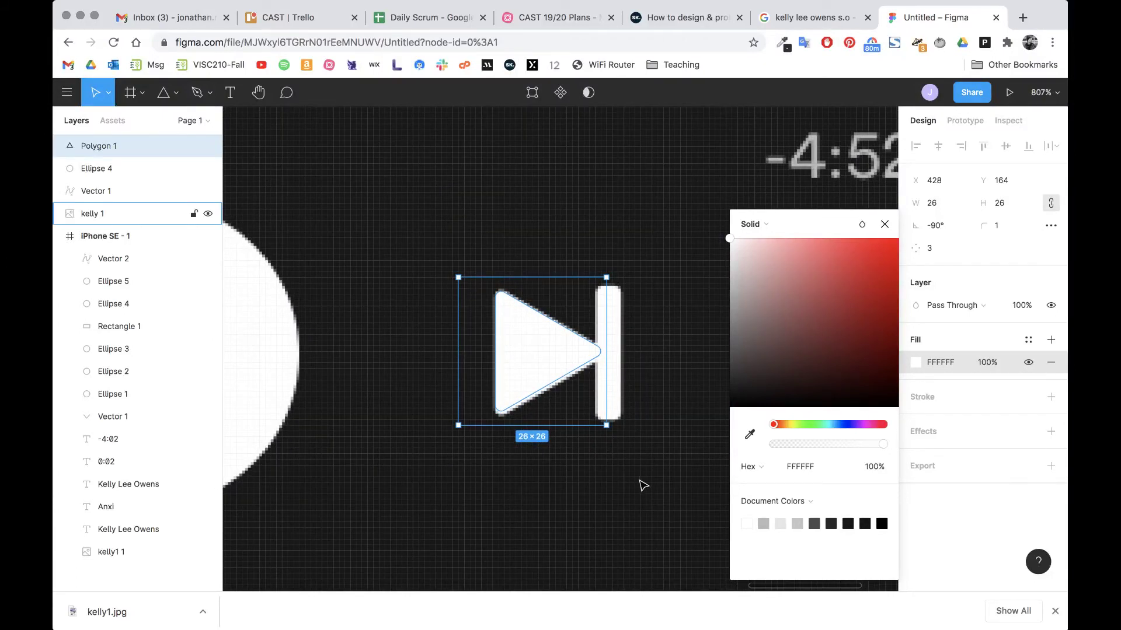
click(631, 367)
Step: Draw a rectangle of about 5 × 23 over the vertical bar of the reference skip-forward icon
scroll(634, 362, down, 2)
scroll(636, 358, down, 5)
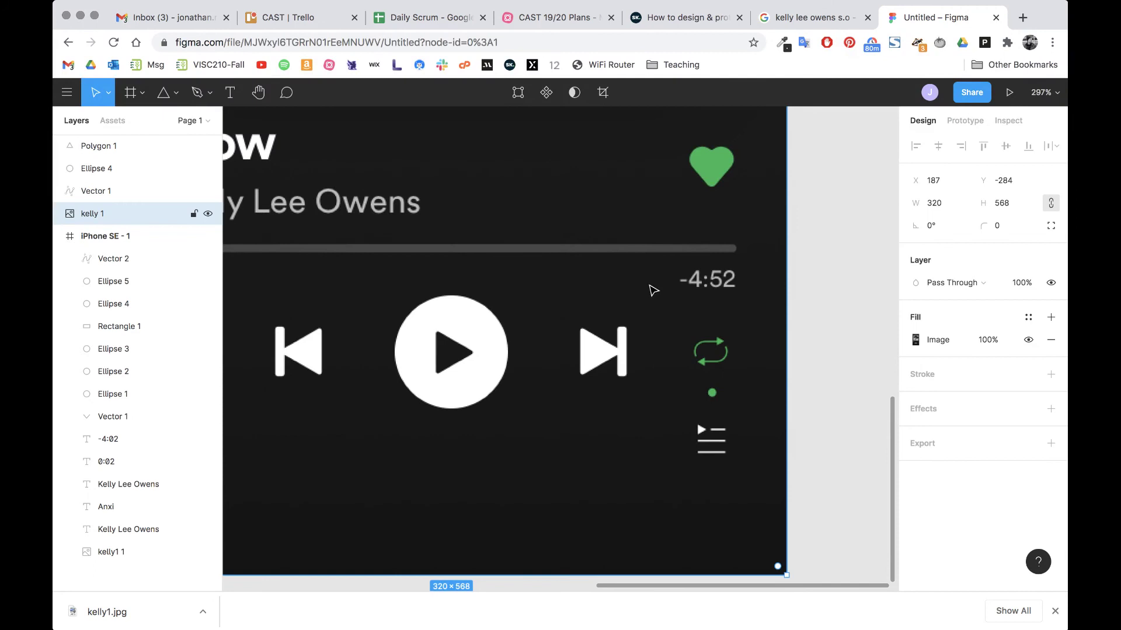
scroll(655, 361, up, 5)
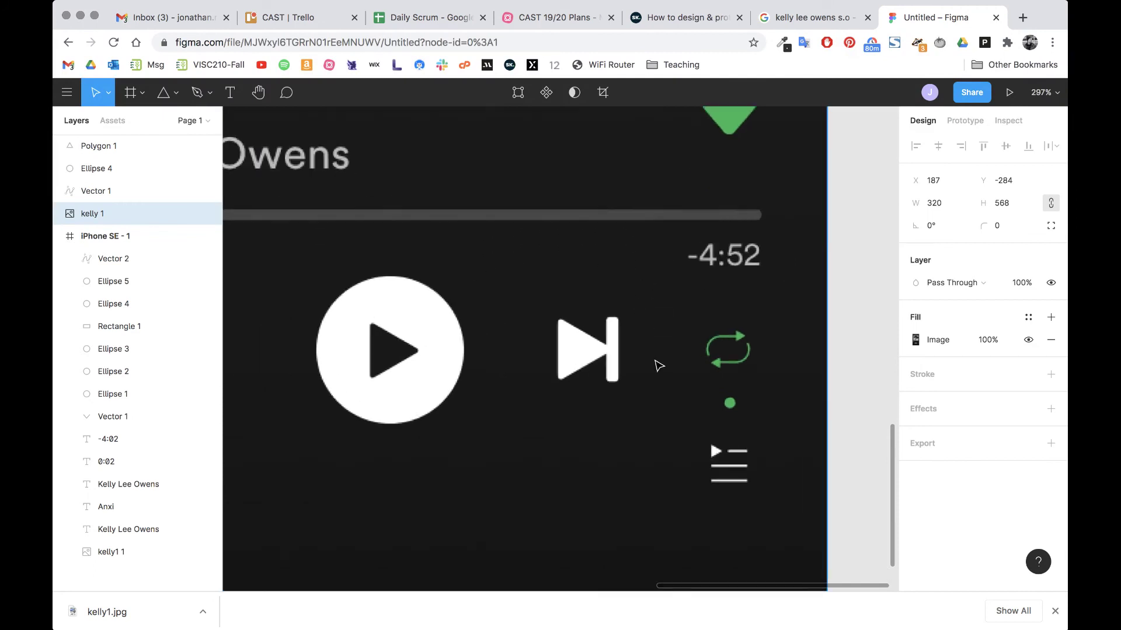
key(r)
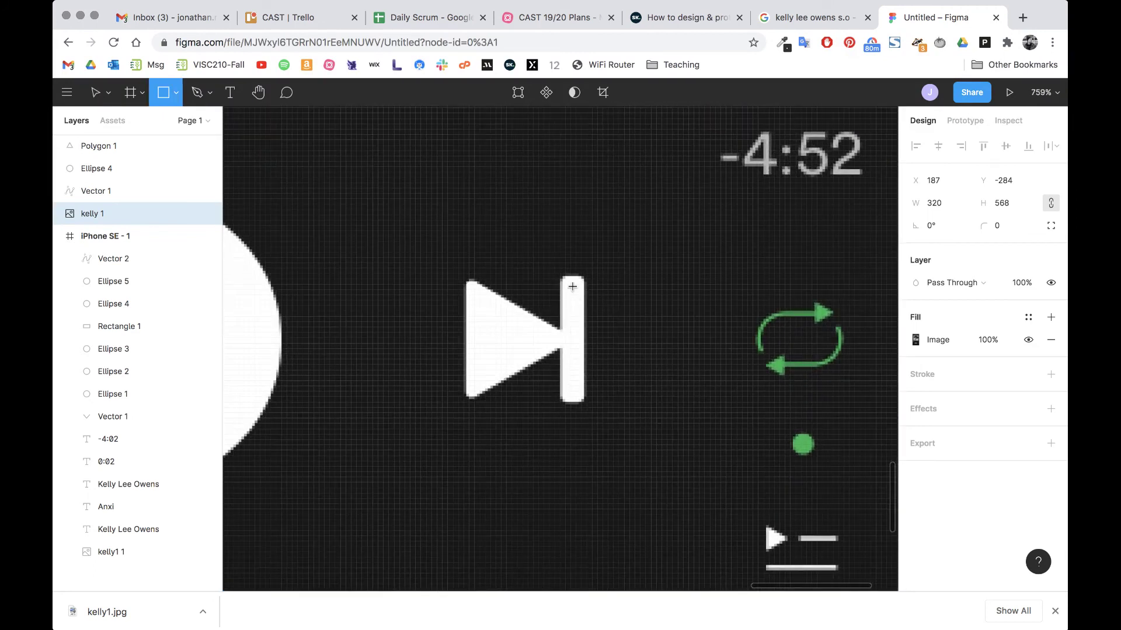
drag(561, 276, 587, 405)
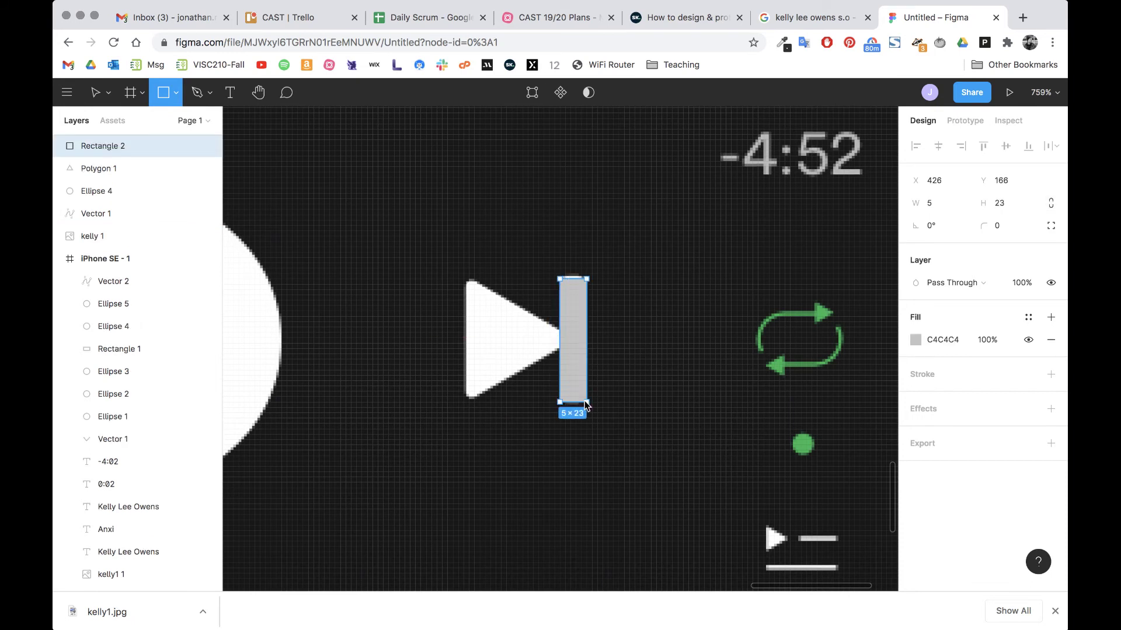
Step: Round the skip-forward bar's corners to a radius of 1, change its fill to FFFFFF and deselect it
scroll(576, 326, up, 5)
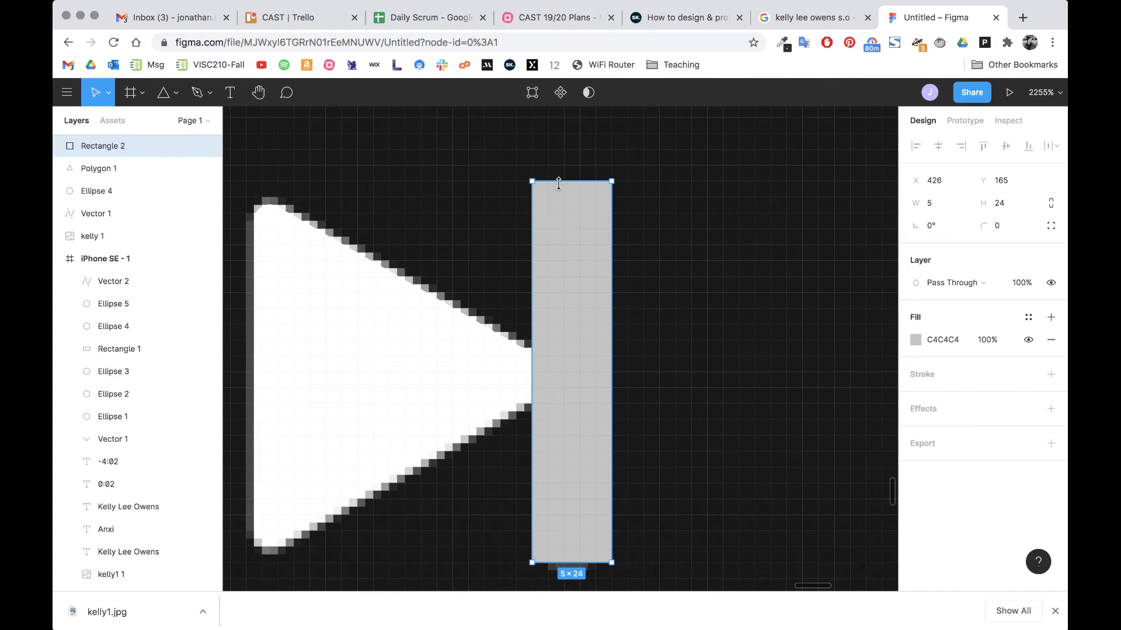
mouse_move(545, 210)
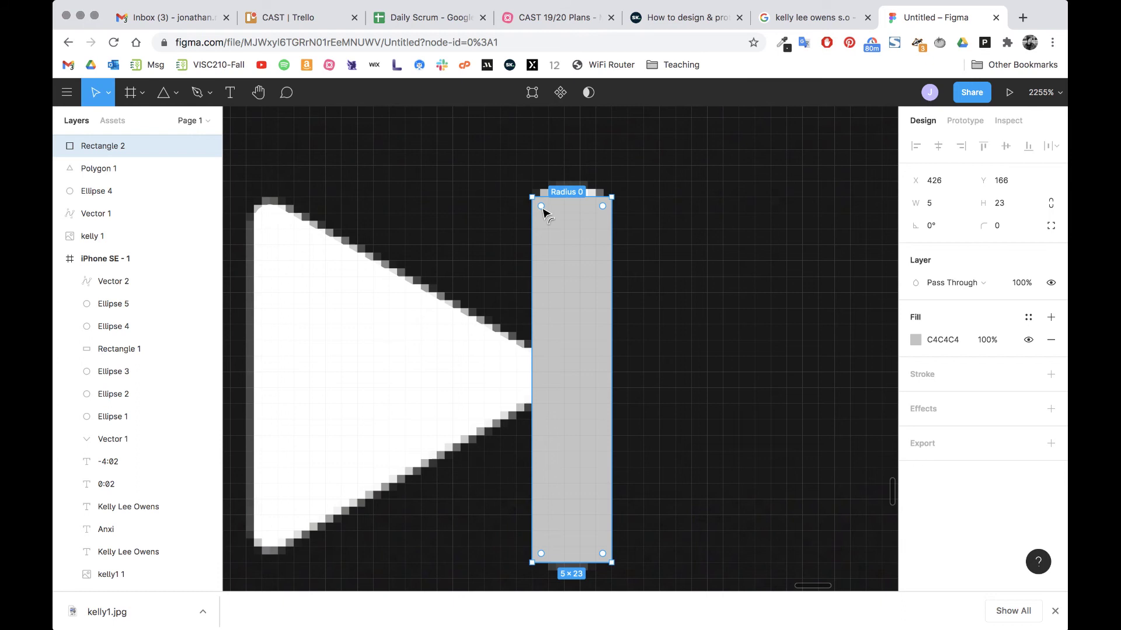
mouse_move(542, 208)
mouse_down()
mouse_move(580, 251)
mouse_move(546, 204)
mouse_move(551, 219)
mouse_up()
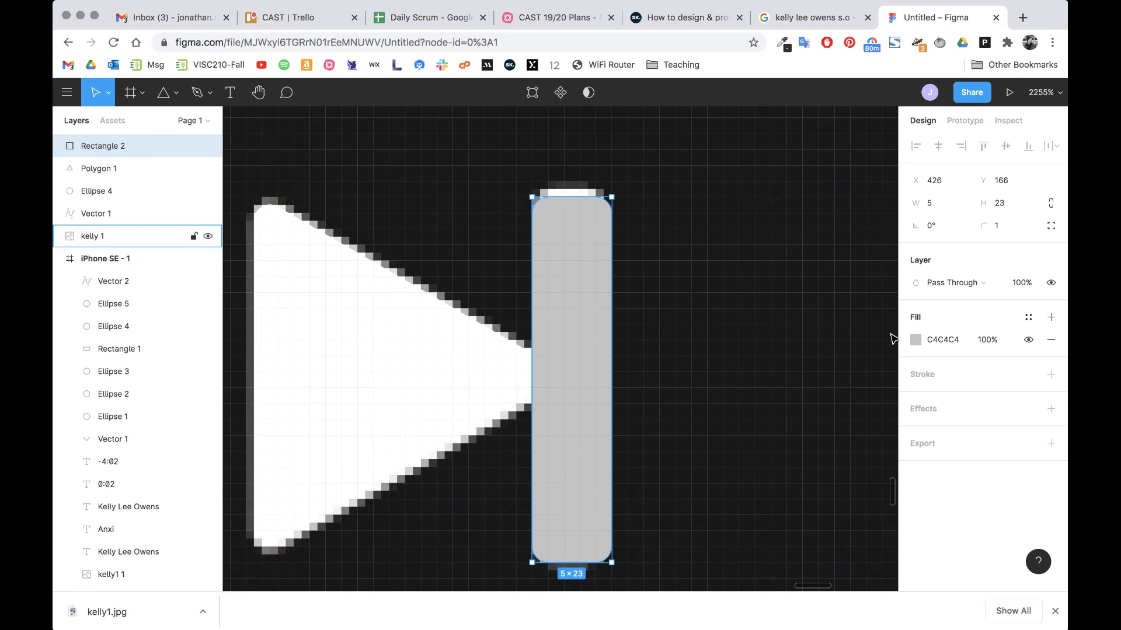
click(915, 340)
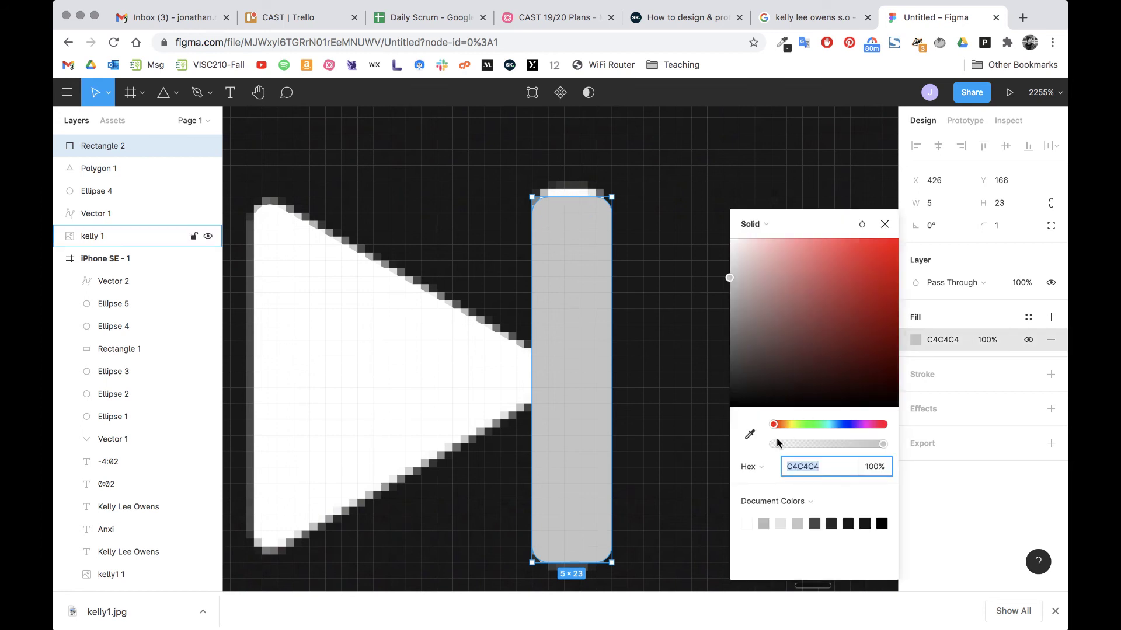
click(746, 524)
click(632, 372)
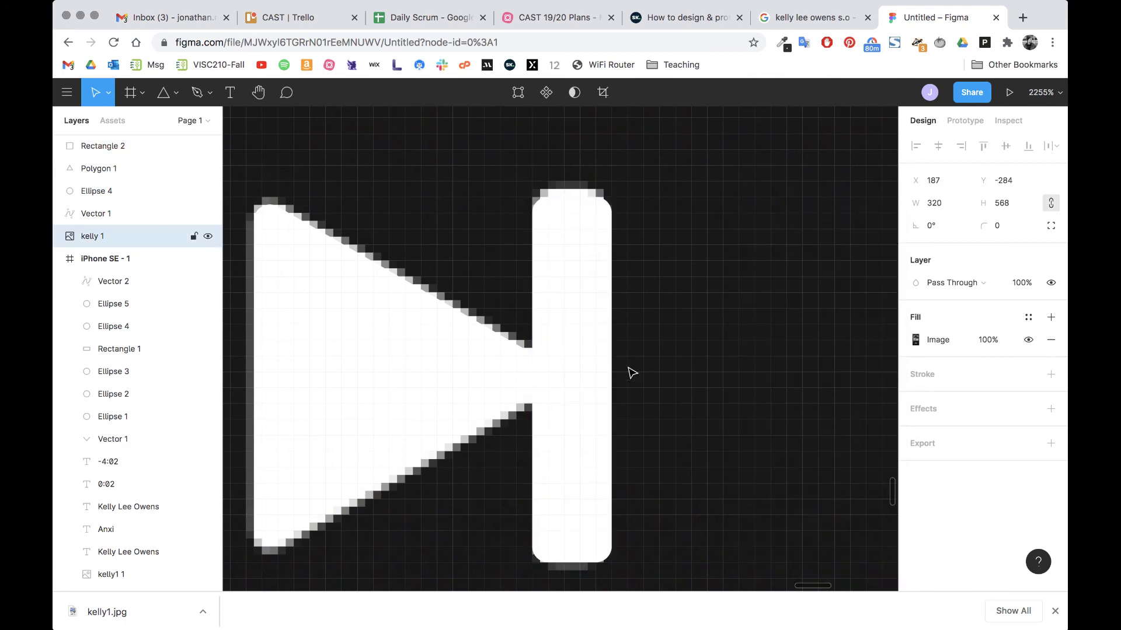
Step: Duplicate the skip-forward triangle and bar together onto the reference skip-back icon
click(452, 358)
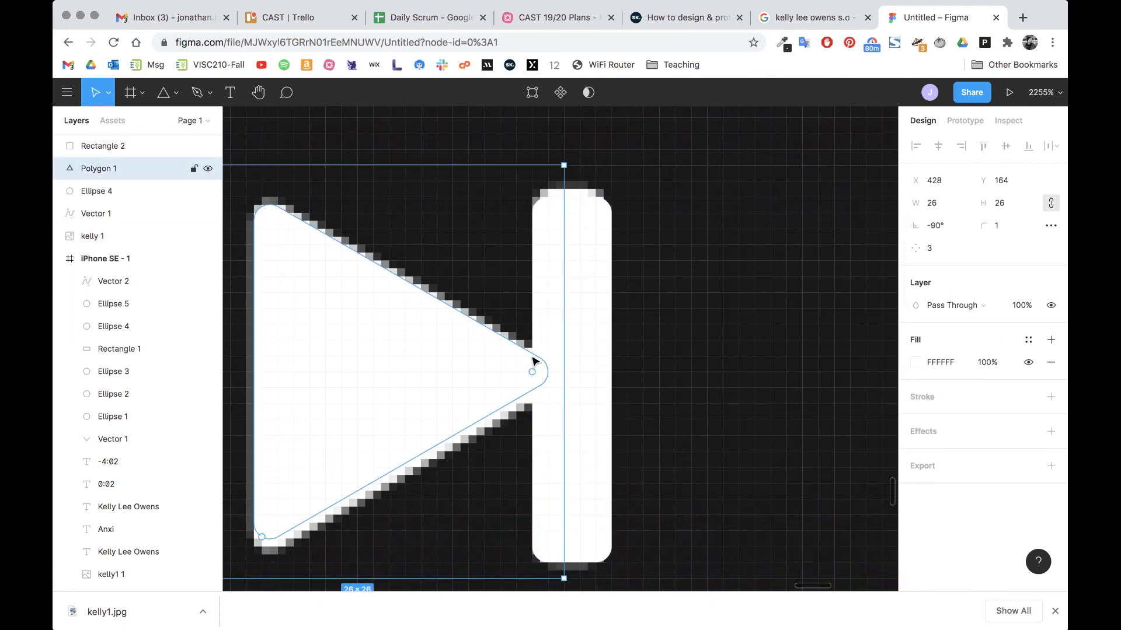
shift+click(589, 366)
scroll(588, 366, down, 5)
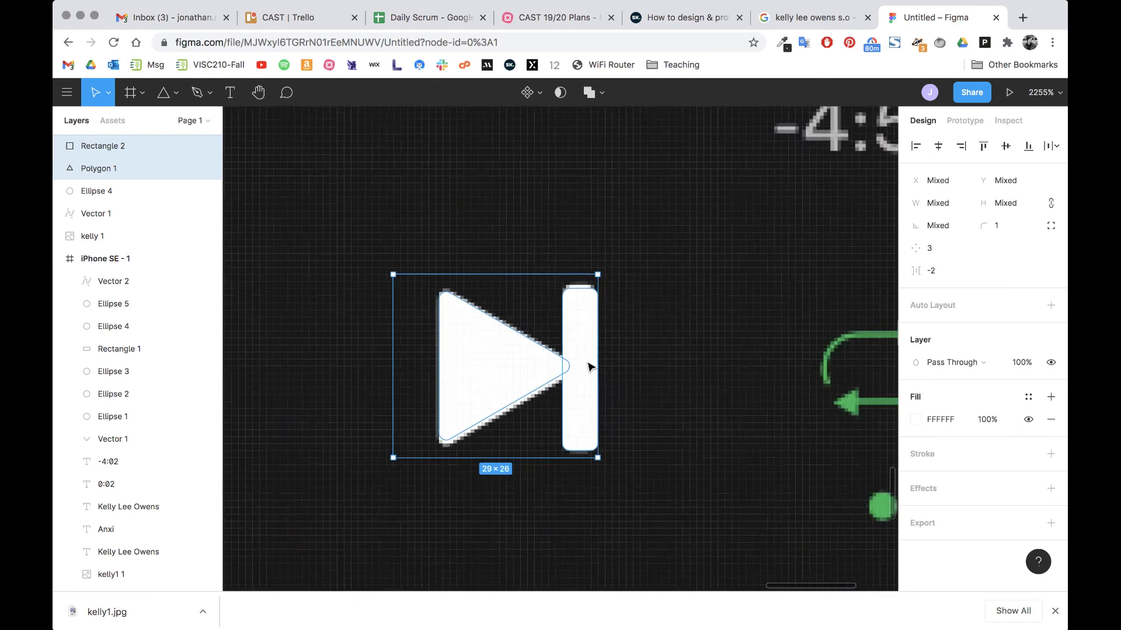
drag(552, 369, 552, 266)
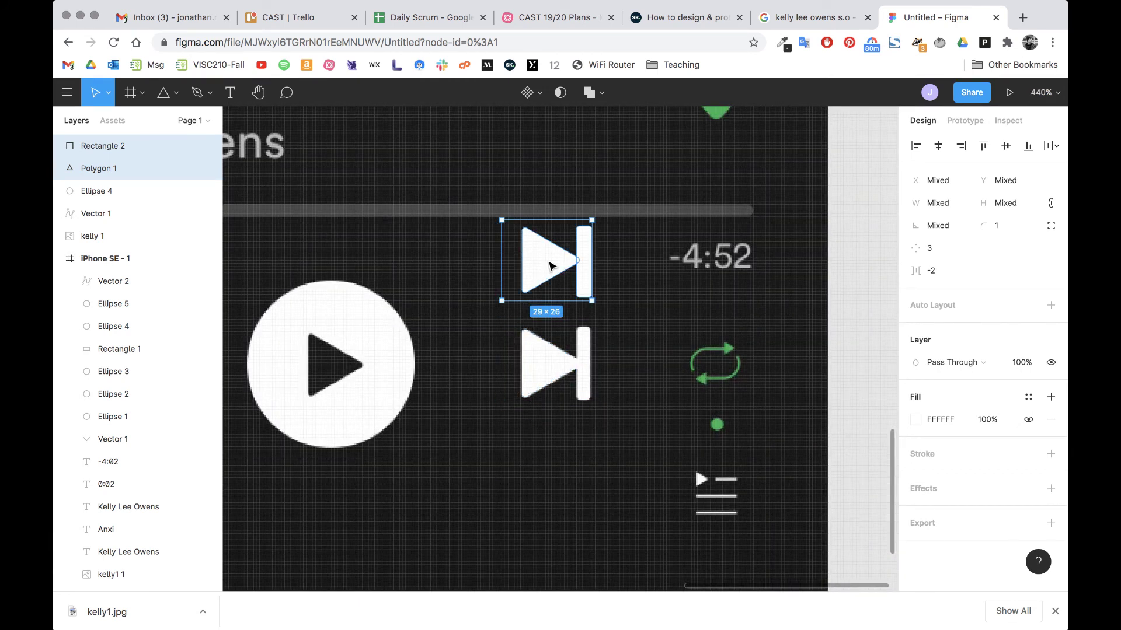
key(ctrl+z)
scroll(542, 349, down, 5)
scroll(543, 349, down, 3)
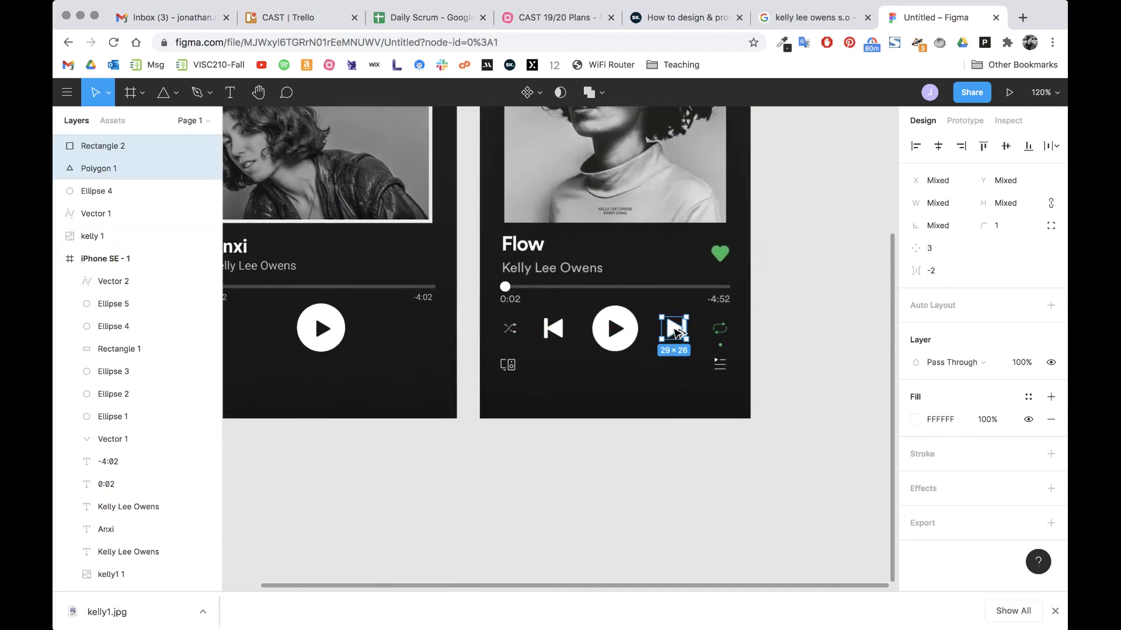
drag(675, 332, 553, 338)
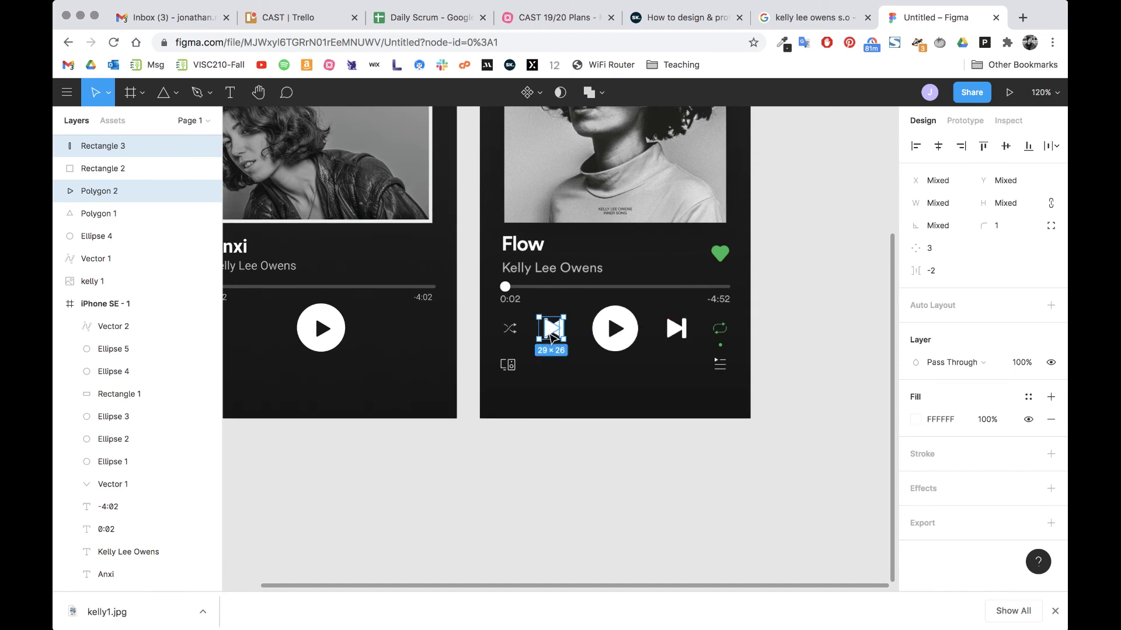
Step: Rotate the duplicated triangle and bar 180° and align them with the reference skip-back icon
scroll(553, 336, up, 10)
scroll(554, 327, up, 5)
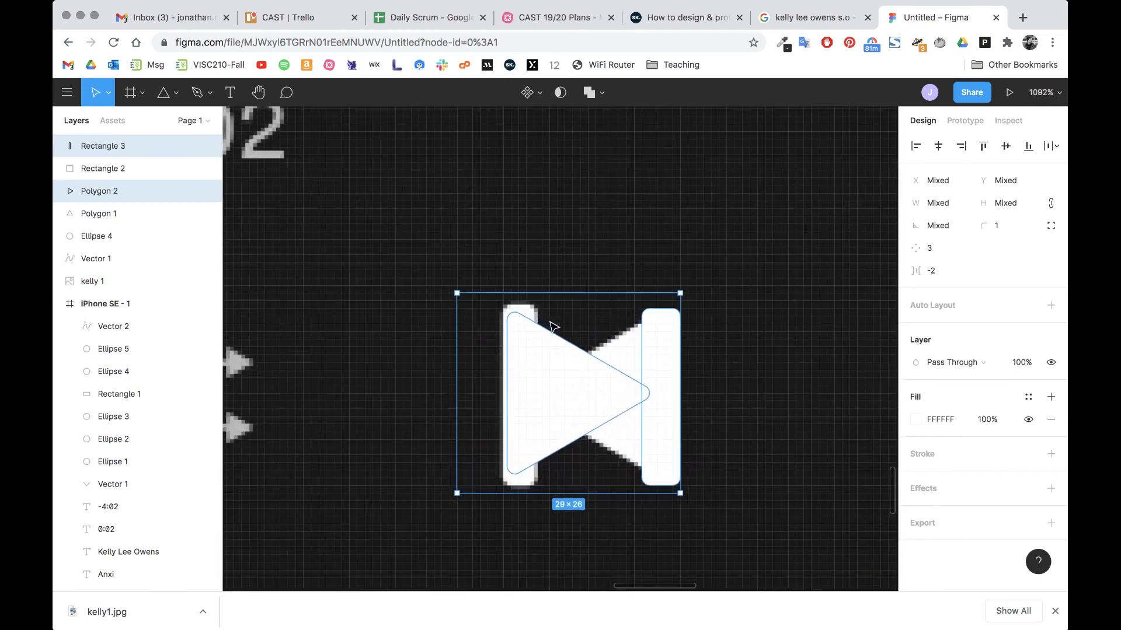
scroll(689, 407, right, 3)
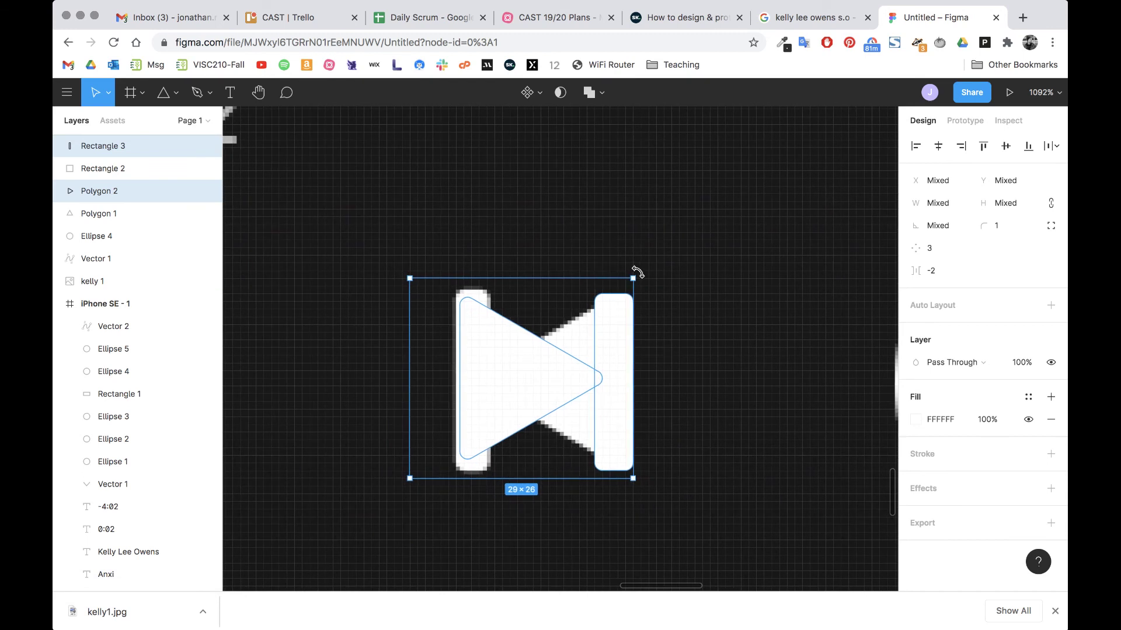
drag(638, 272, 469, 418)
drag(557, 387, 604, 389)
scroll(776, 411, down, 10)
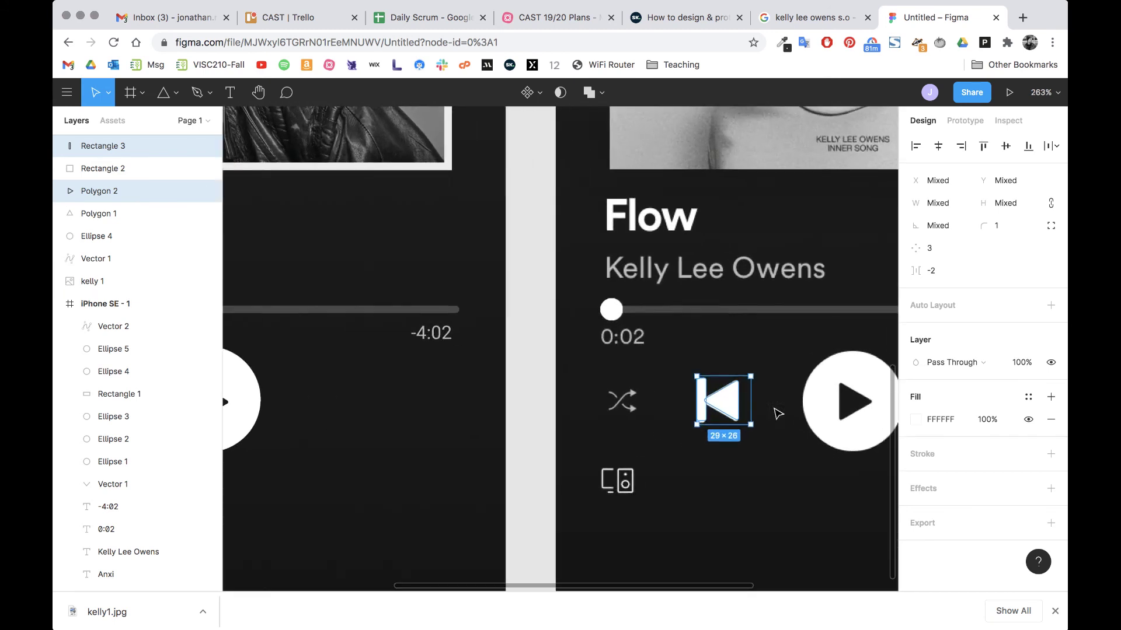
Step: Move the skip-back and skip-forward shapes together into the iPhone SE - 1 frame, one icon on each side of the play button, and deselect them
scroll(778, 414, right, 5)
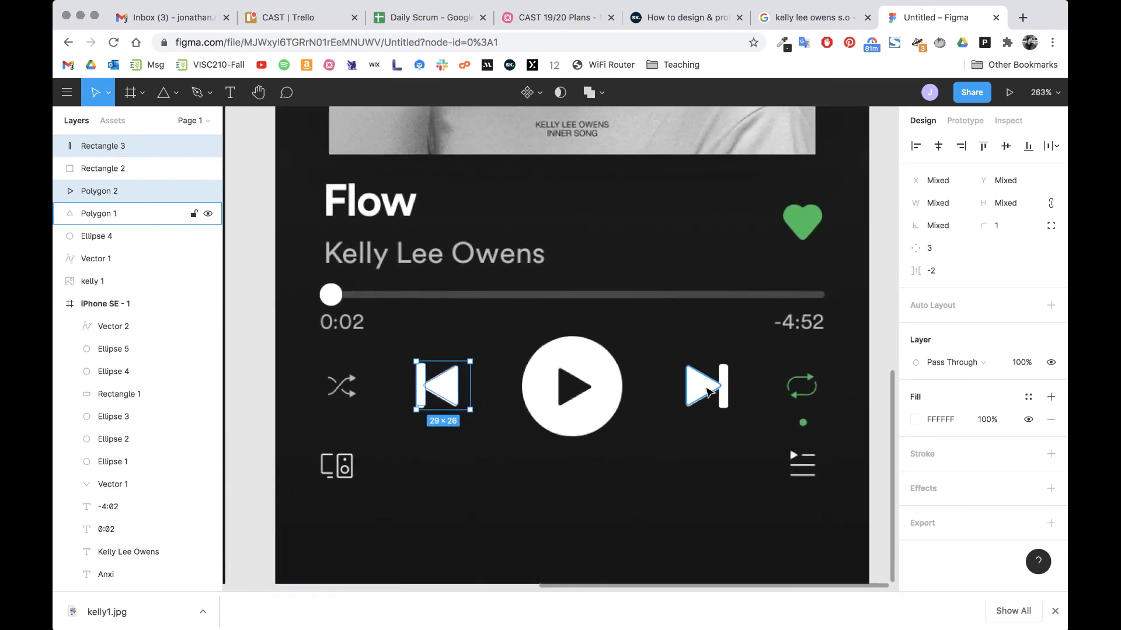
shift+click(708, 392)
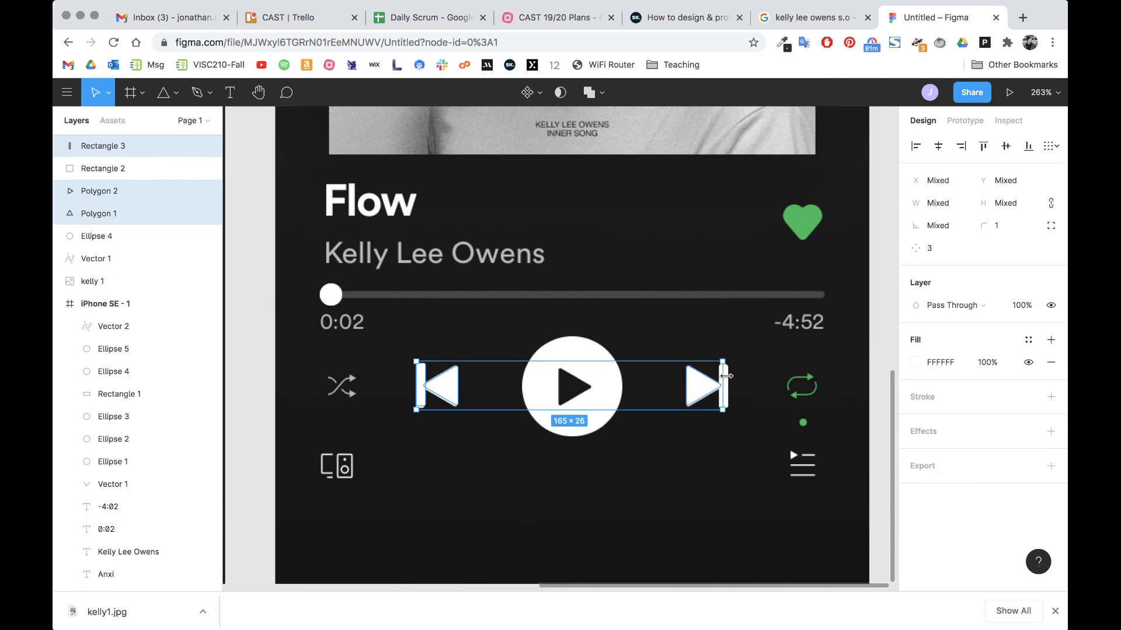
click(718, 404)
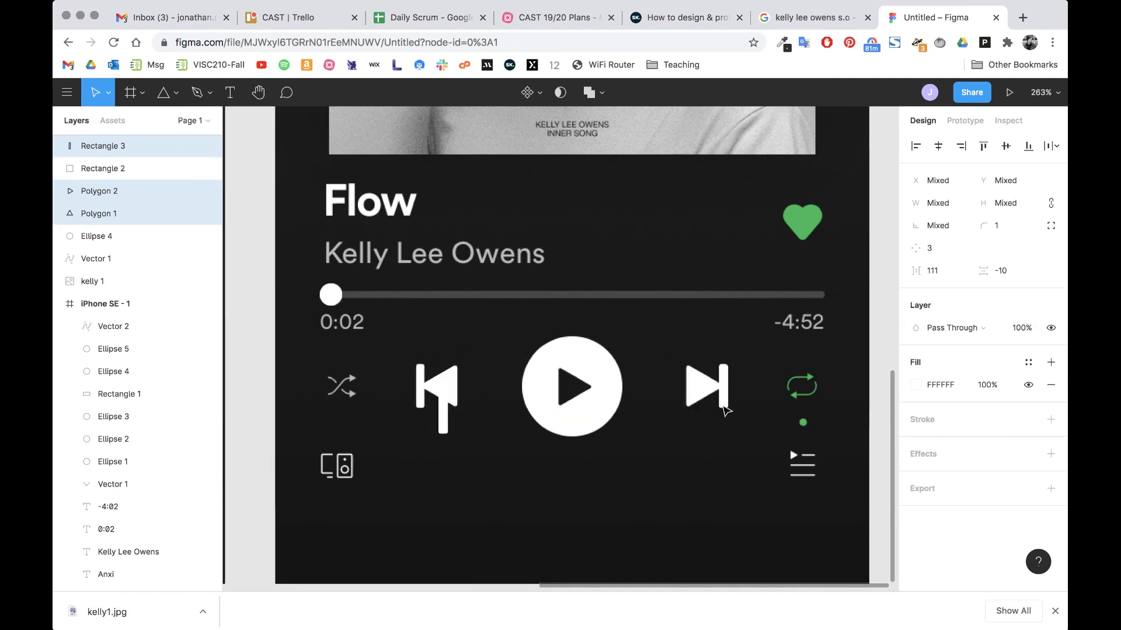
scroll(731, 403, up, 5)
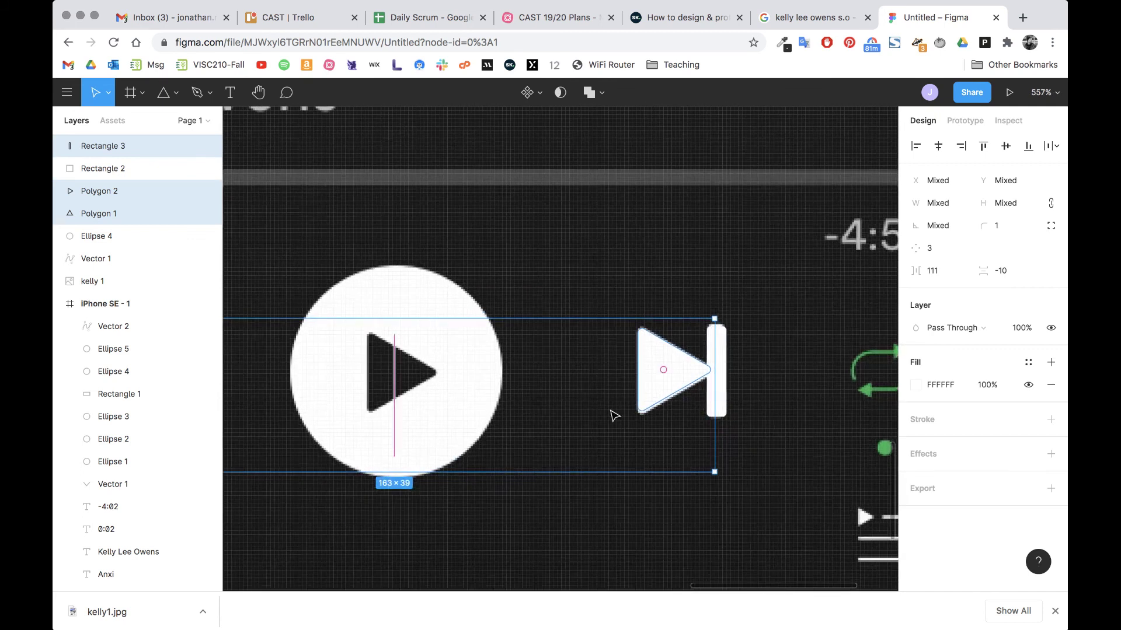
scroll(613, 416, left, 5)
key(ctrl+z)
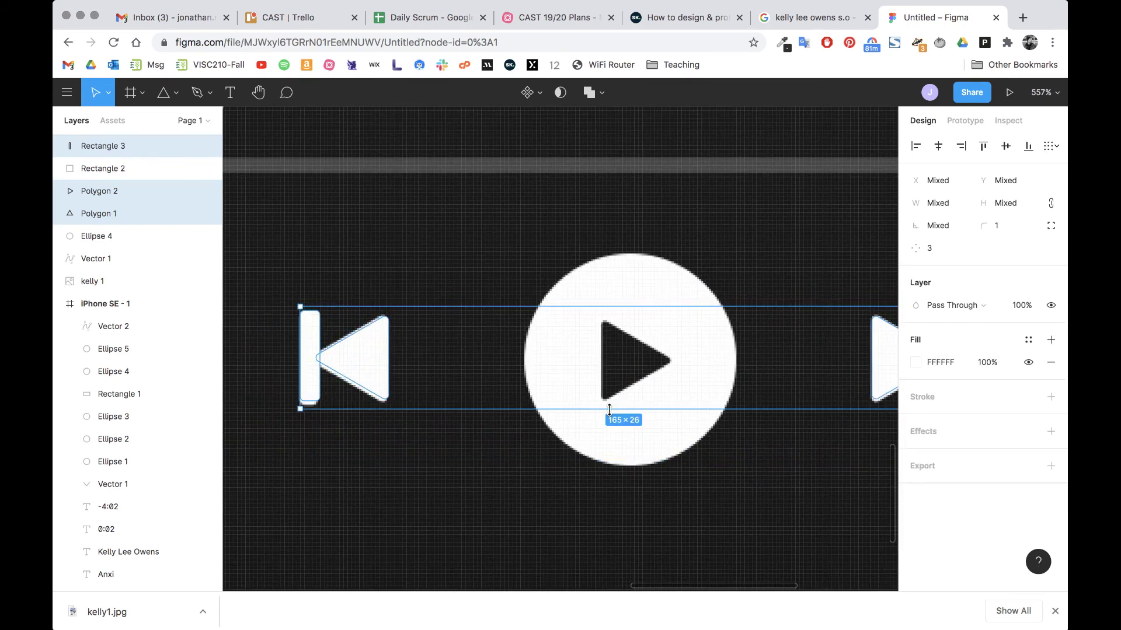
scroll(642, 422, right, 5)
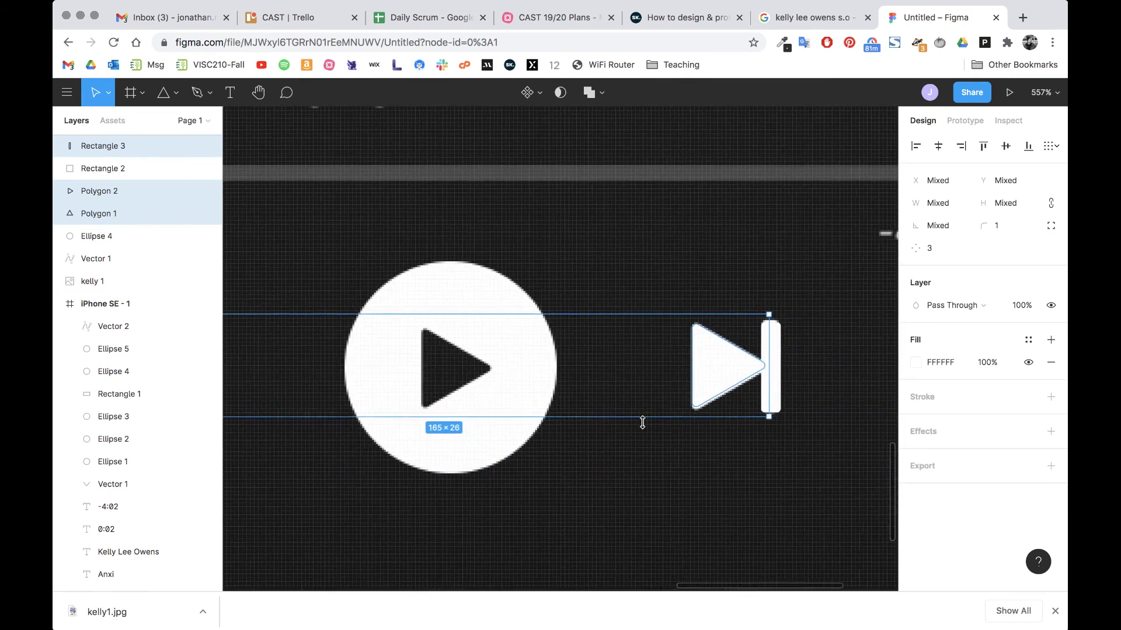
shift+click(768, 350)
scroll(757, 405, down, 10)
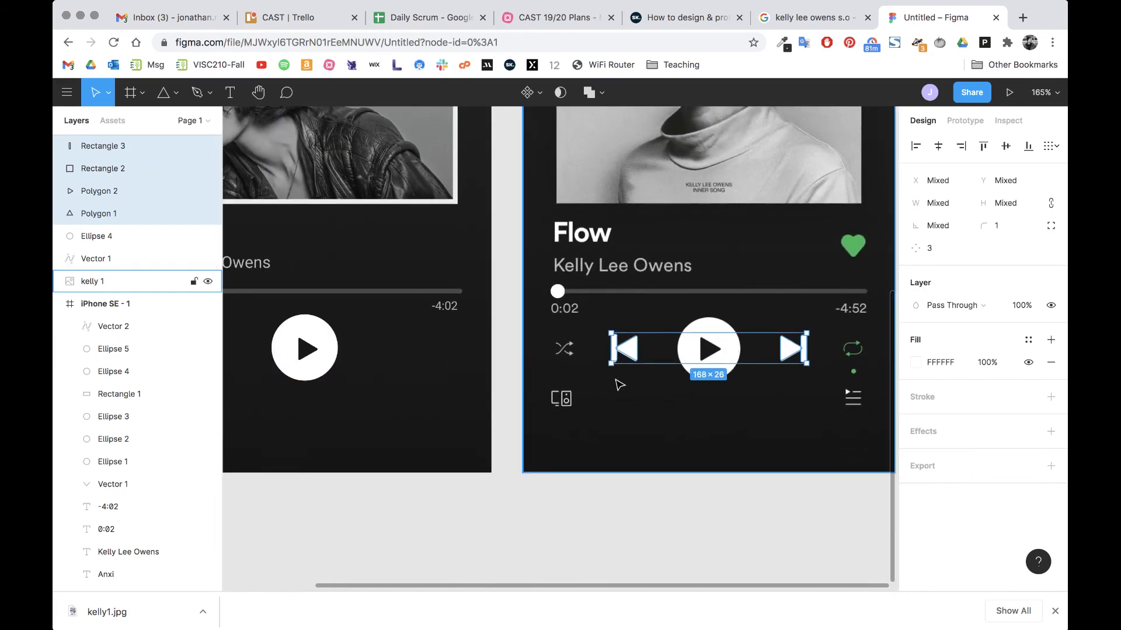
scroll(614, 378, down, 4)
scroll(614, 379, up, 3)
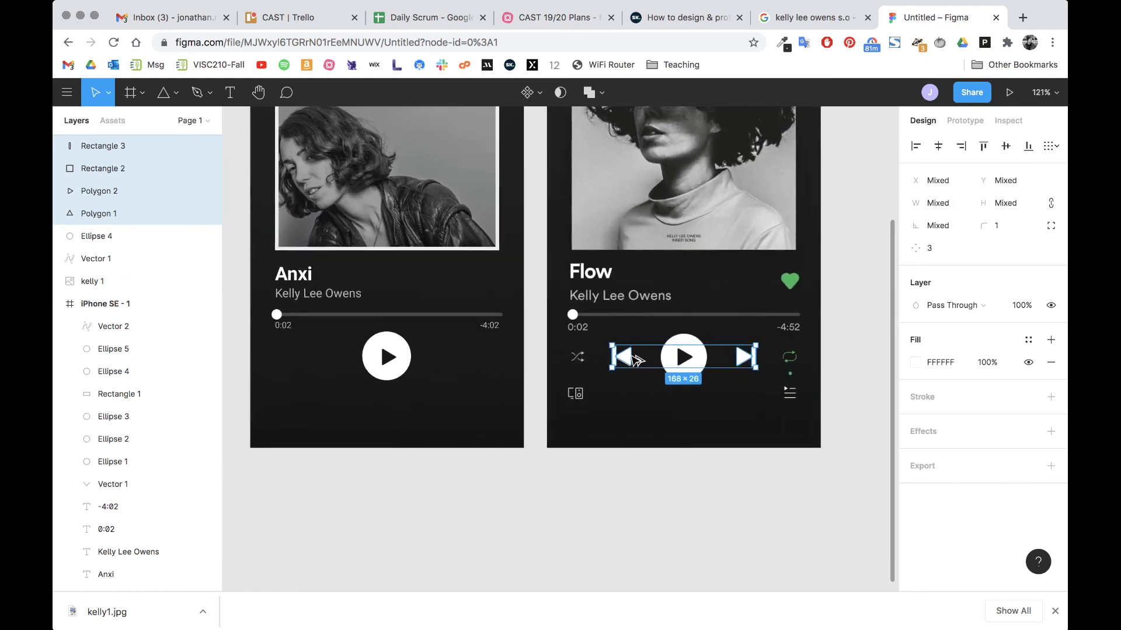
drag(633, 360, 337, 374)
click(589, 467)
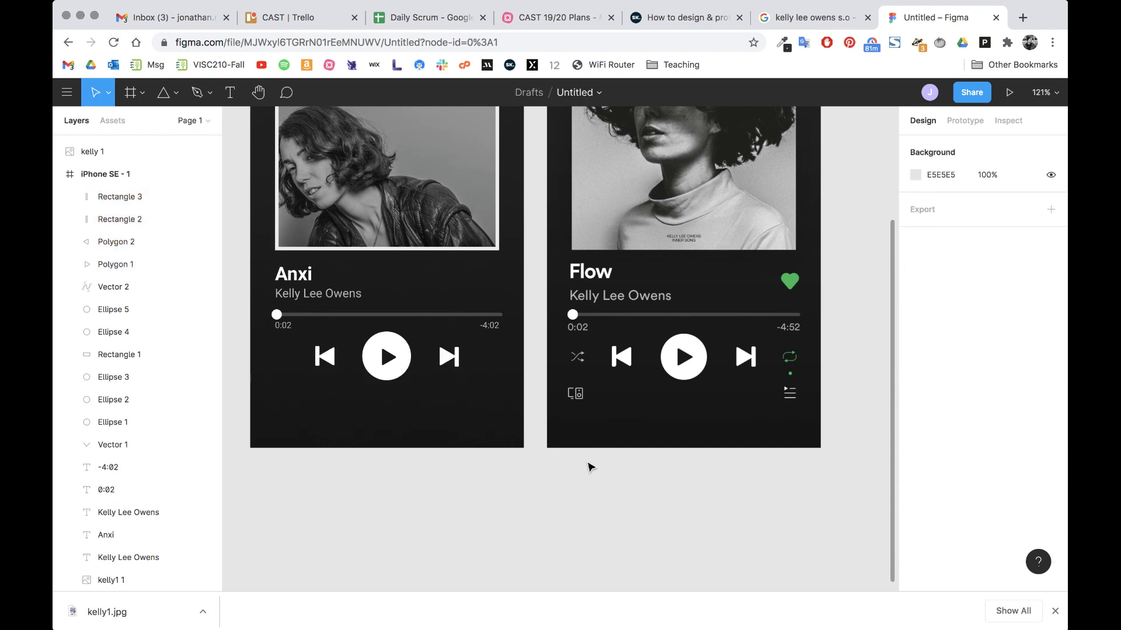
Step: Compare the recreated player screen with the Inner Song reference, examining the playback controls and the icons around them
scroll(590, 467, up, 5)
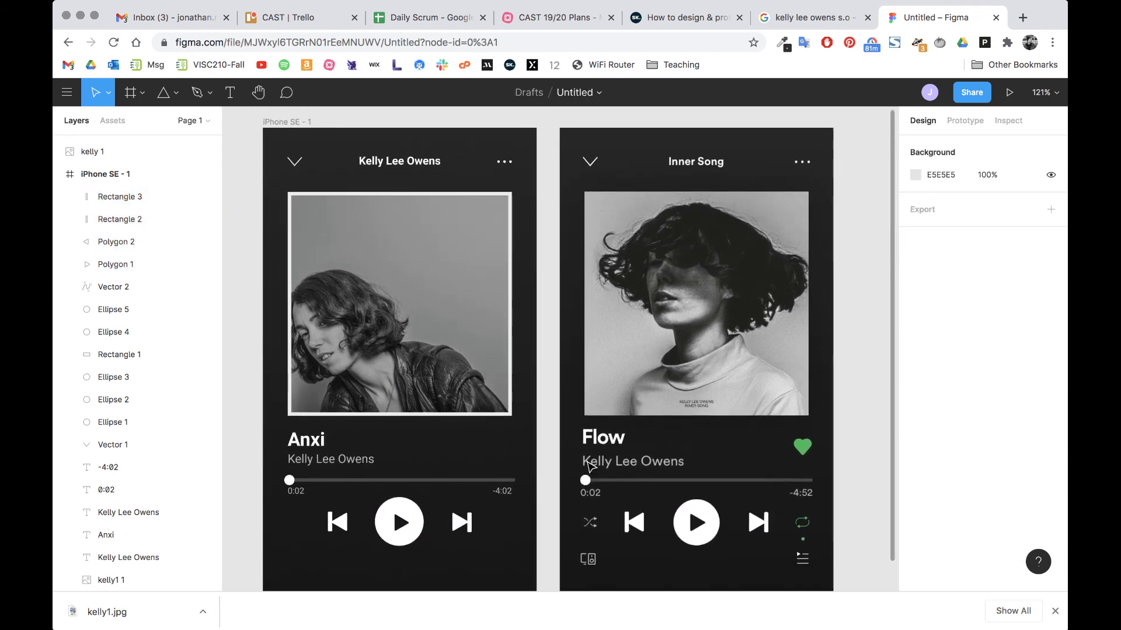
scroll(590, 467, down, 2)
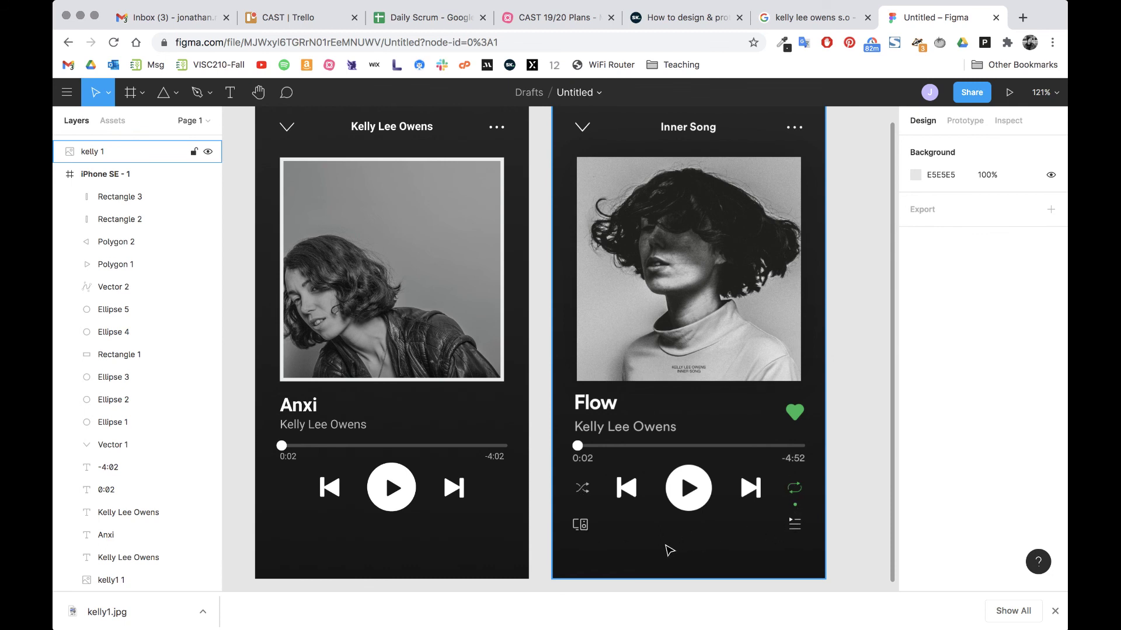
scroll(812, 539, up, 10)
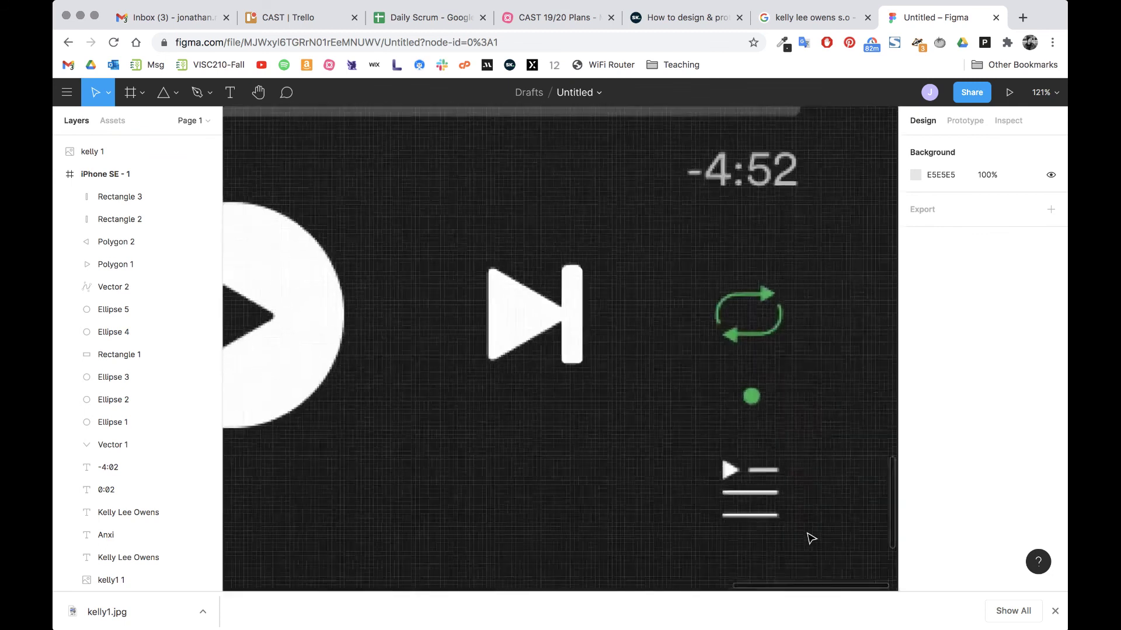
scroll(811, 538, down, 10)
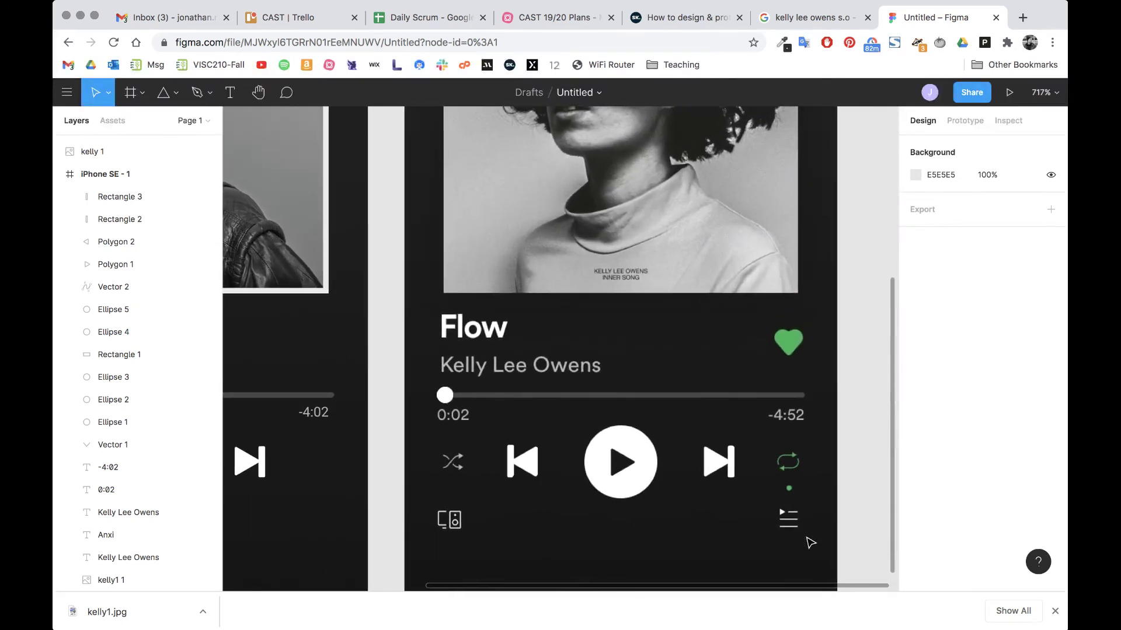
scroll(810, 543, right, 1)
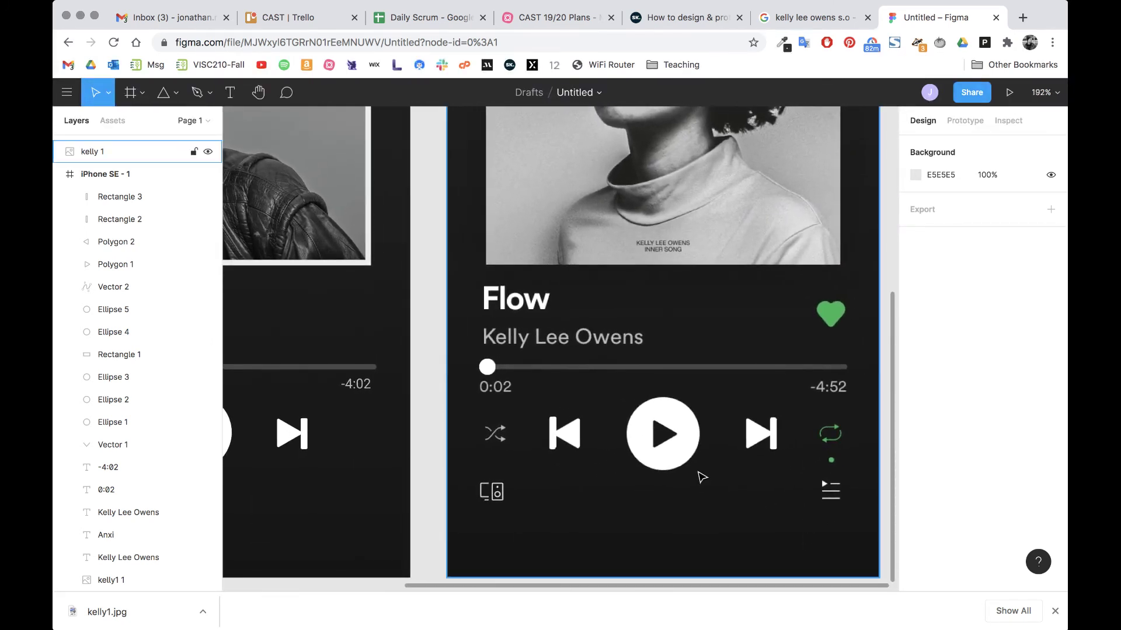
scroll(702, 478, down, 5)
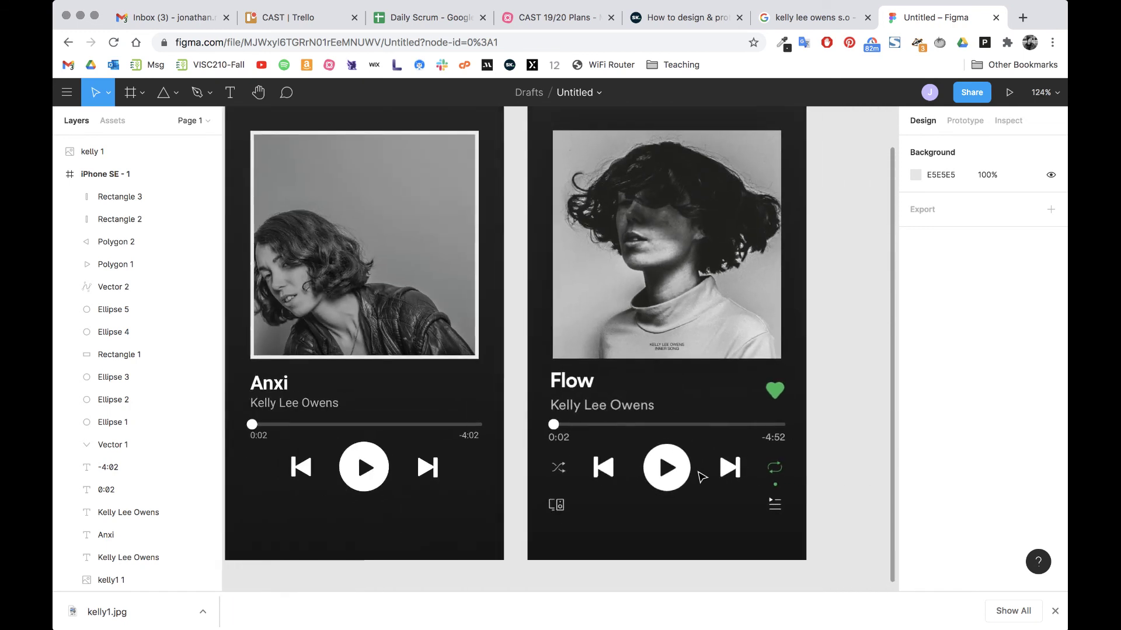
scroll(702, 478, up, 2)
scroll(702, 477, down, 3)
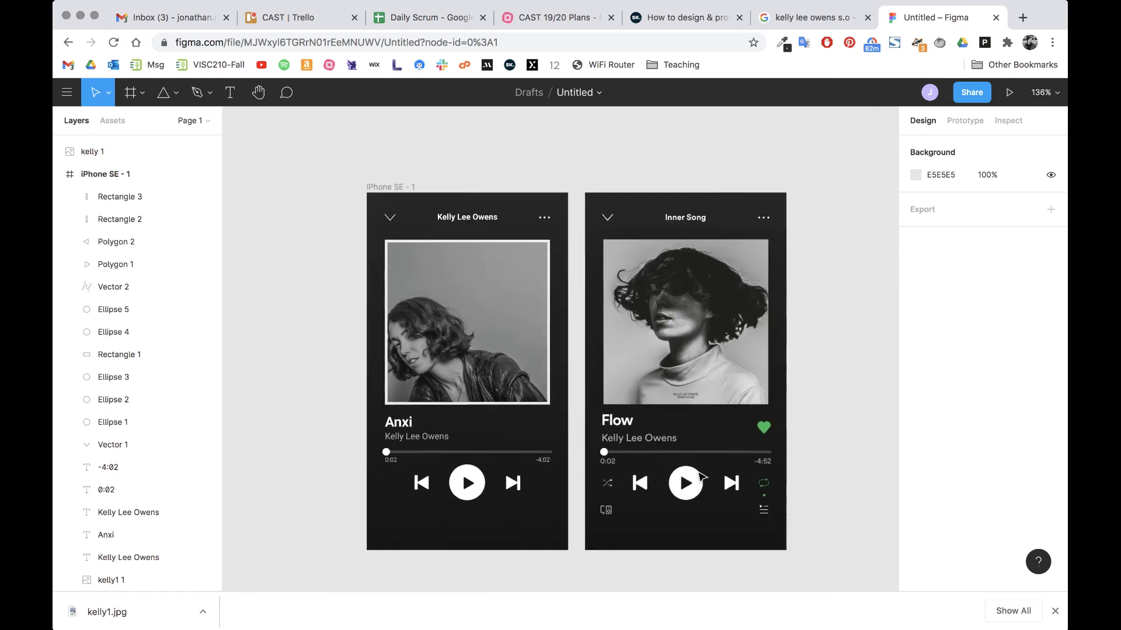
scroll(703, 477, down, 1)
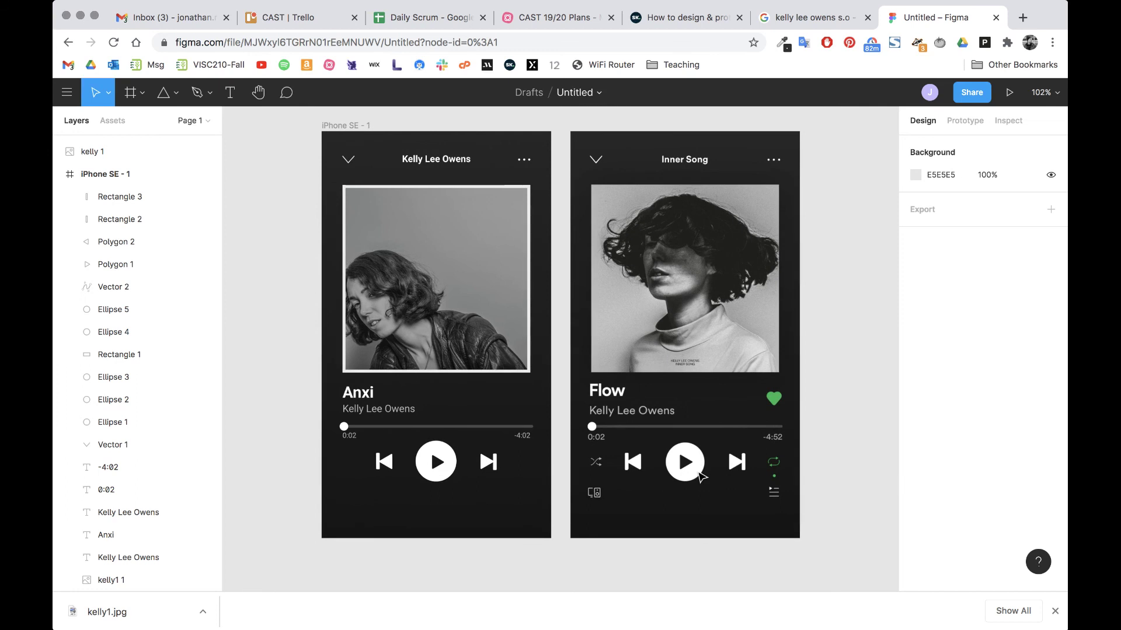